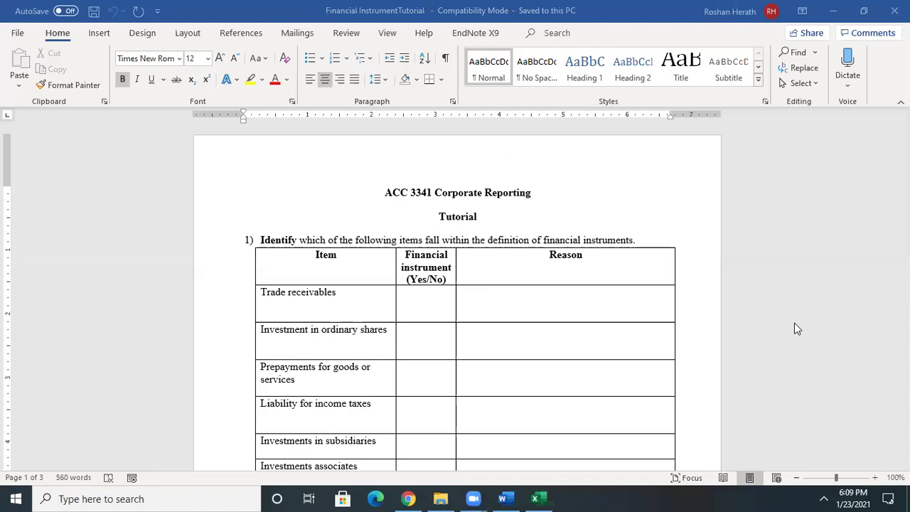
Switch to the Financial Instruments Tutorial Answers workbook in Excel and set the whole sheet's font to Times New Roman, size 12
click(623, 247)
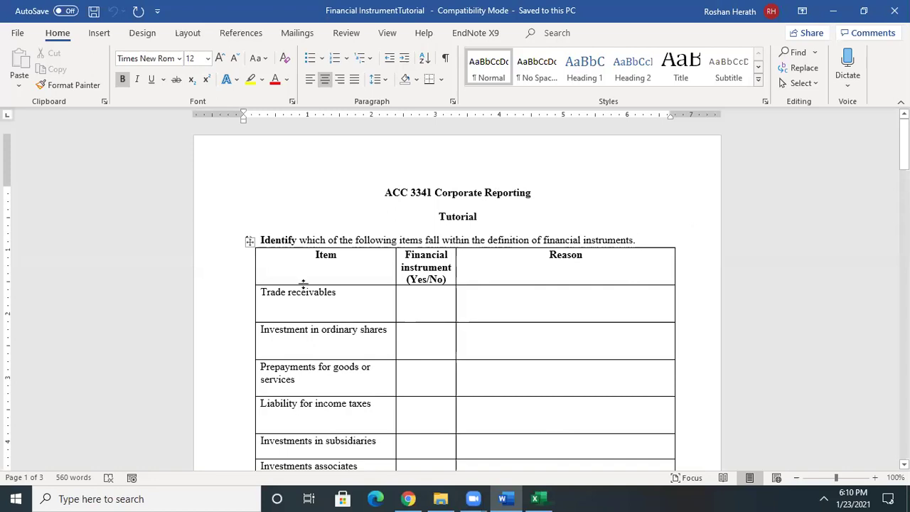
click(542, 497)
click(12, 201)
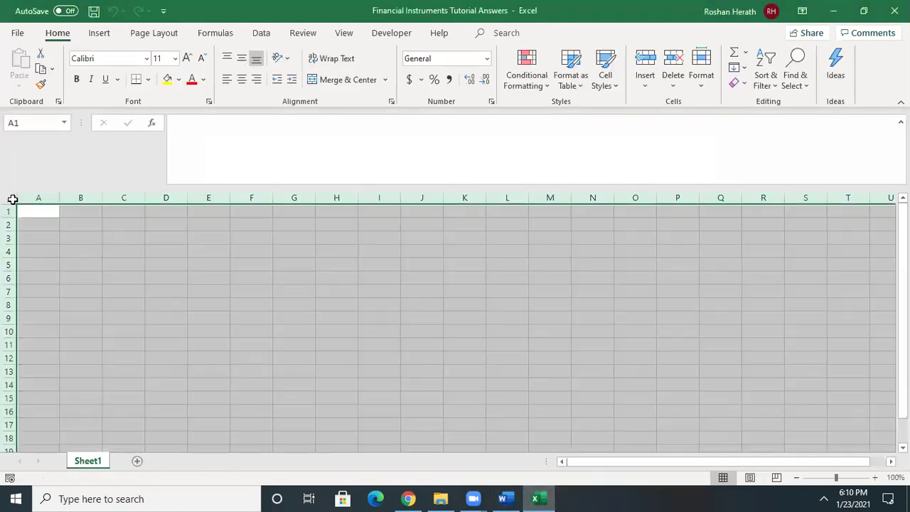
click(187, 58)
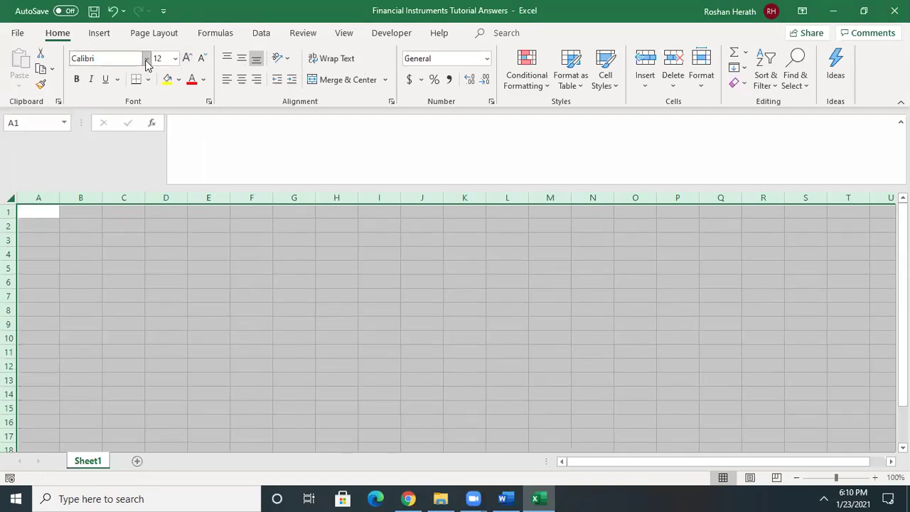
click(147, 59)
text(Times New Roman)
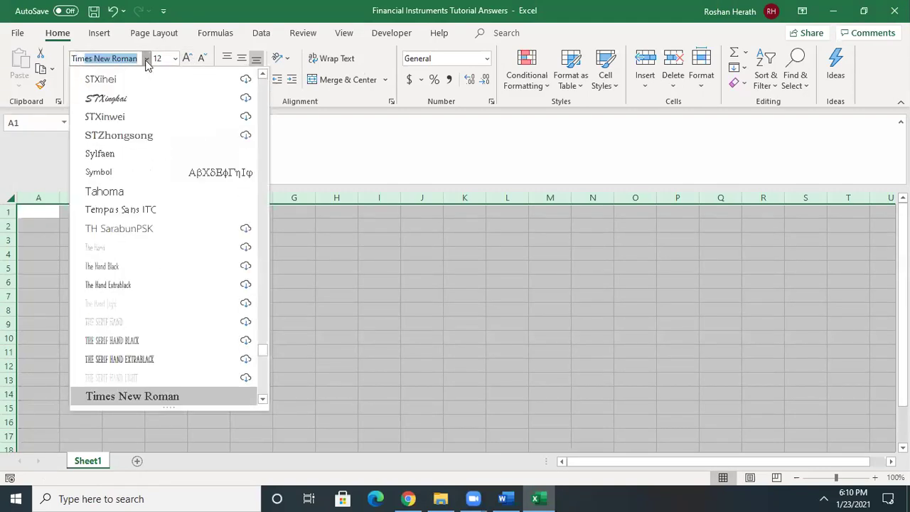
key(Return)
click(341, 365)
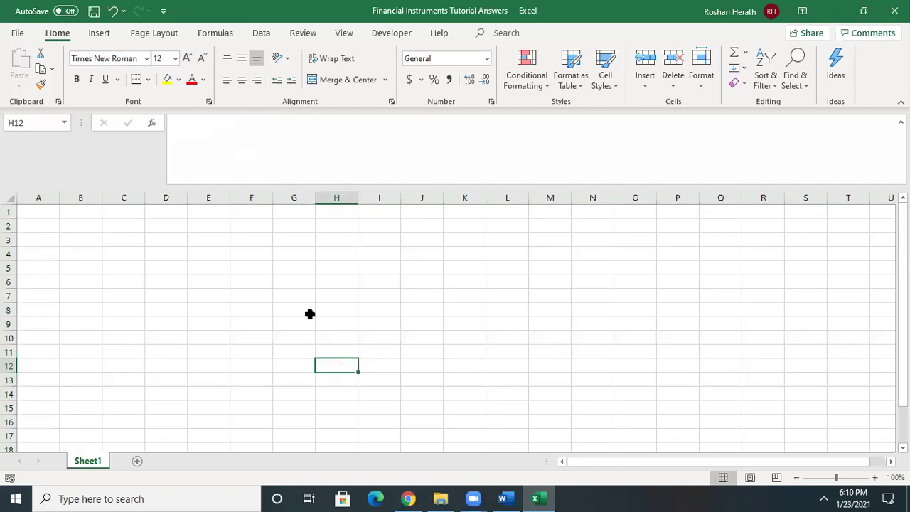
Enter the heading "Financial Instrument" in cell G5
click(295, 273)
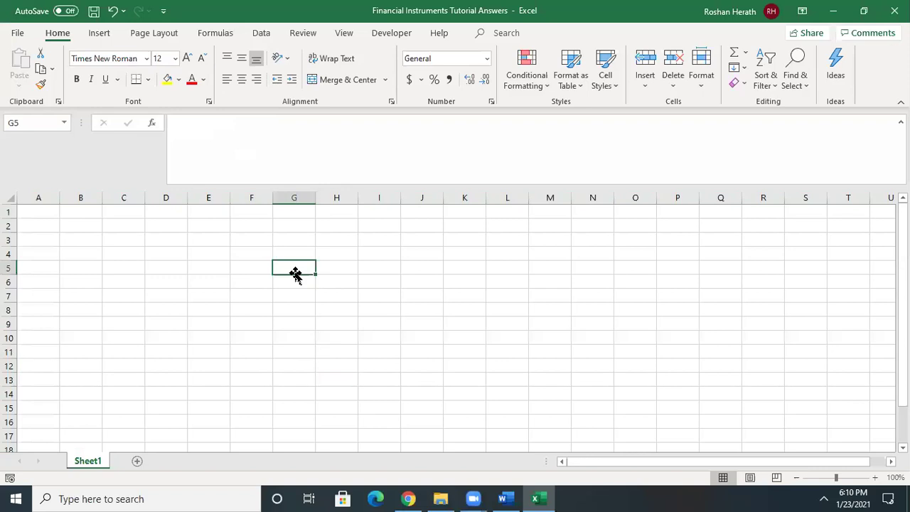
text(Fina)
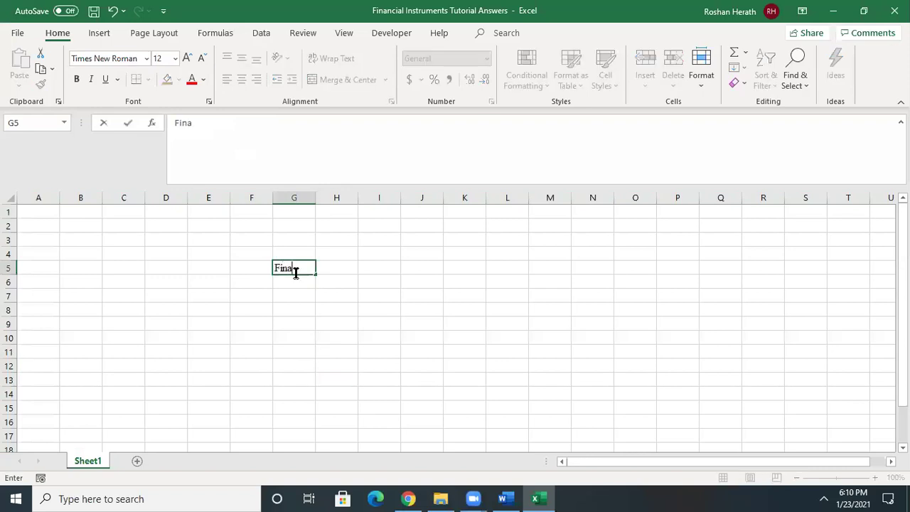
text(ncial Instr)
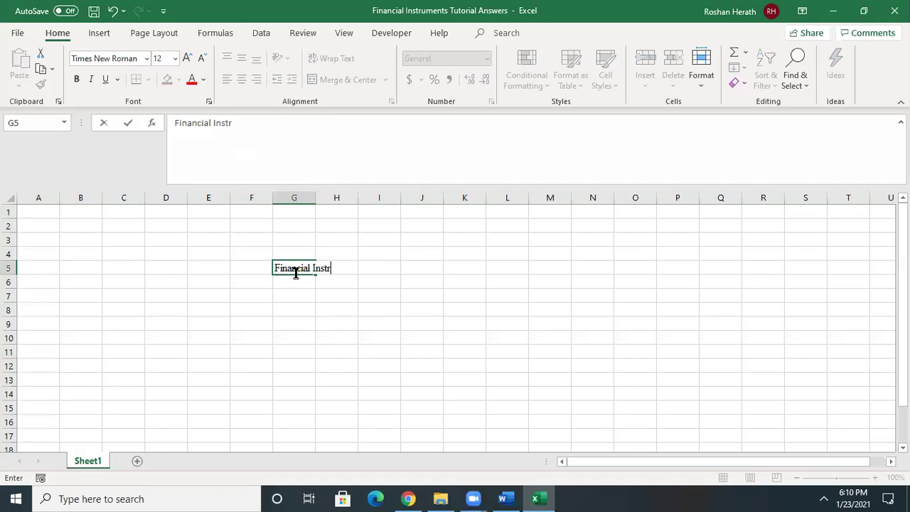
text(ument)
click(417, 353)
Enter "Contract" in cell G7, two rows below the Financial Instrument heading
click(310, 290)
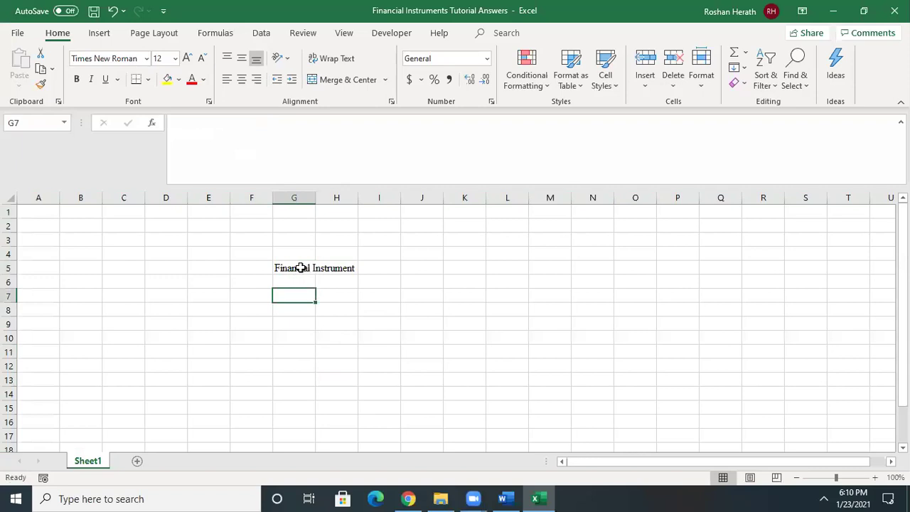
click(301, 267)
click(296, 310)
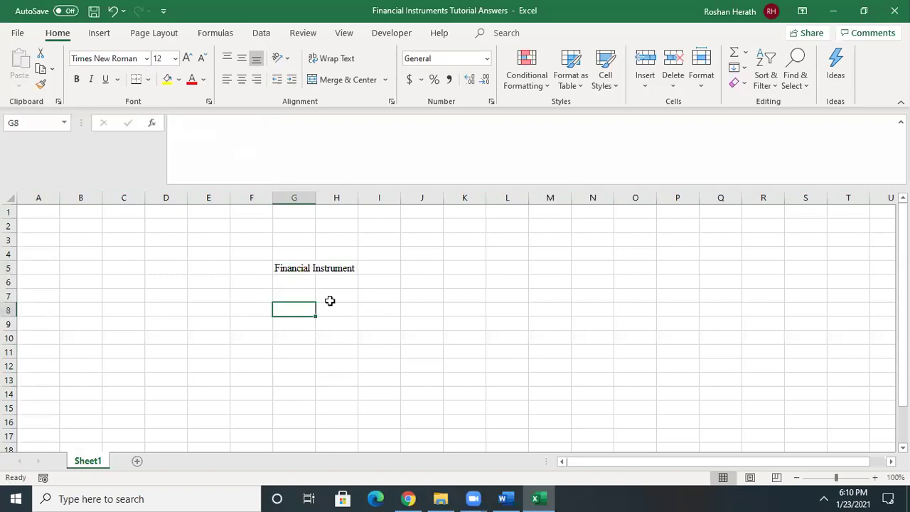
click(303, 293)
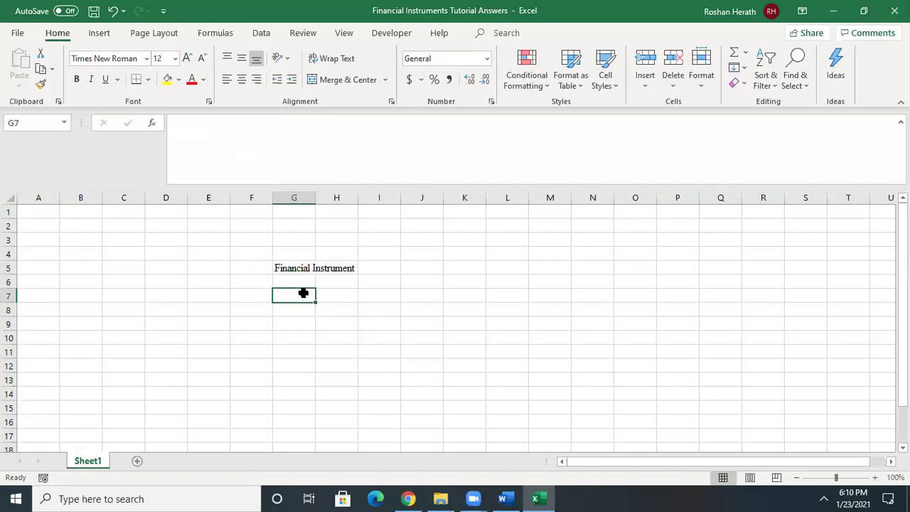
text(Co)
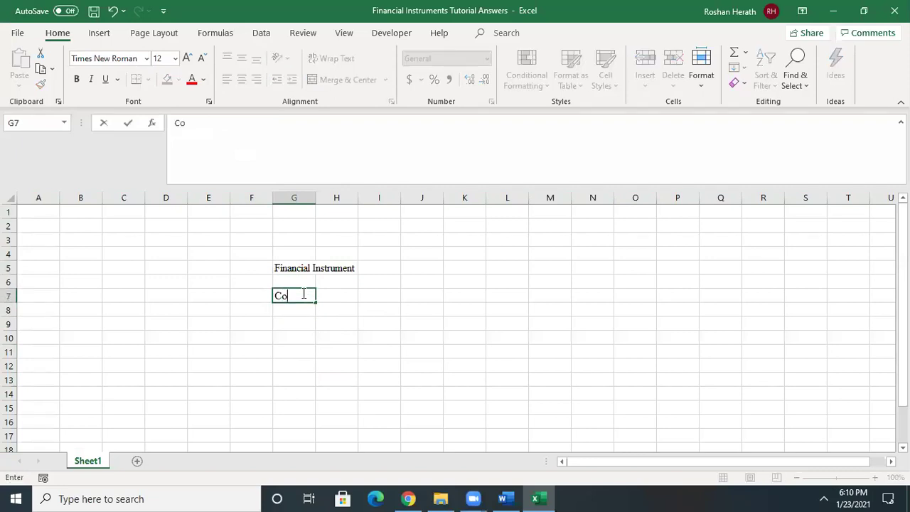
text(ntract)
click(411, 354)
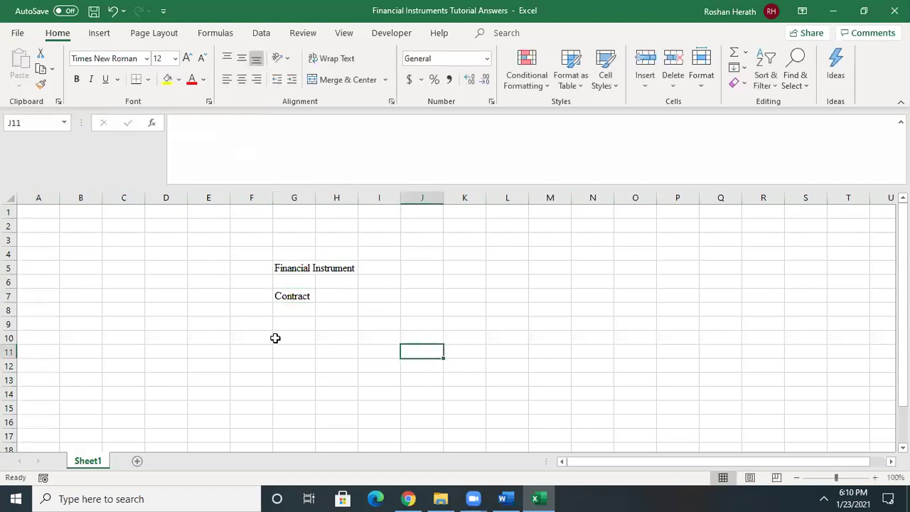
Enter the two contract parties in row 9: "Holder" in cell D9 and "Issuer" in cell J9
click(177, 323)
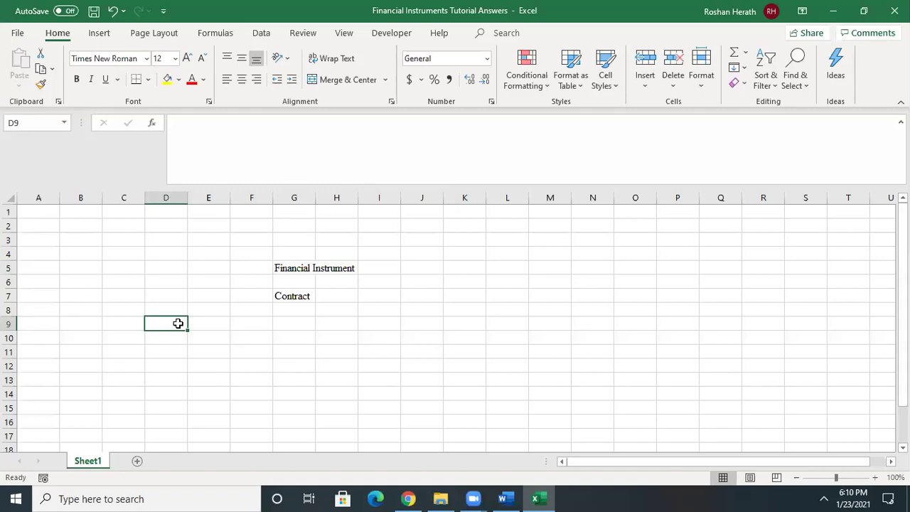
text(Holder)
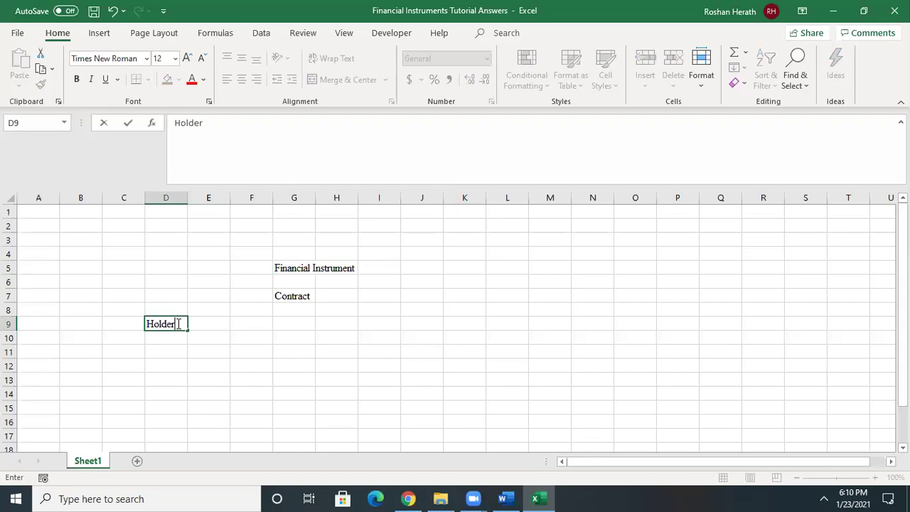
click(435, 328)
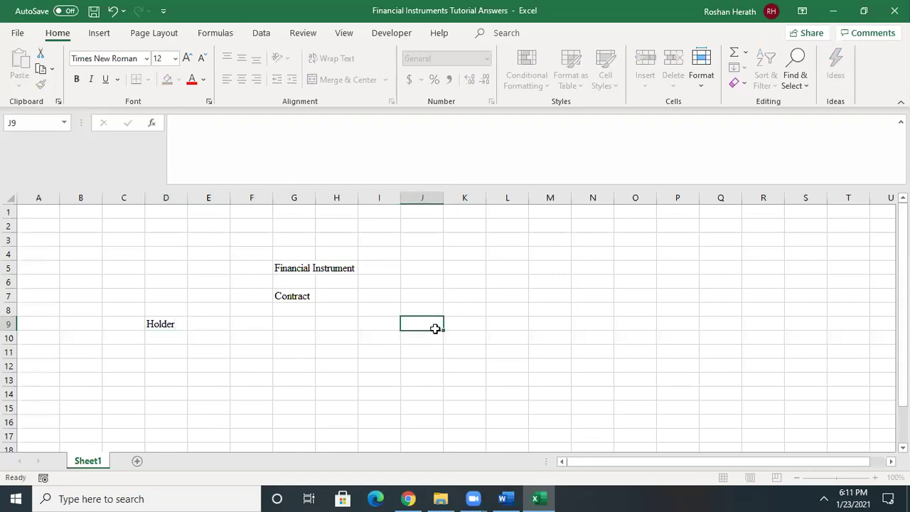
text(Issuer)
click(306, 357)
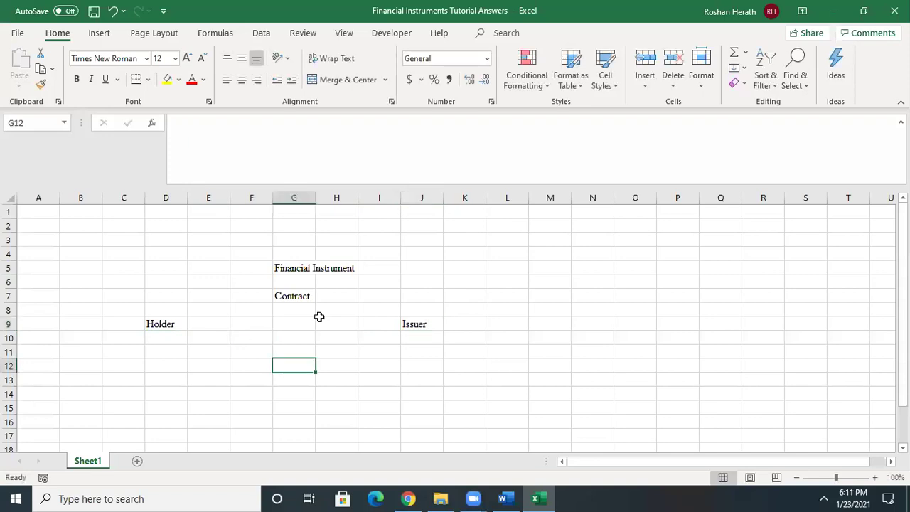
click(161, 324)
click(435, 327)
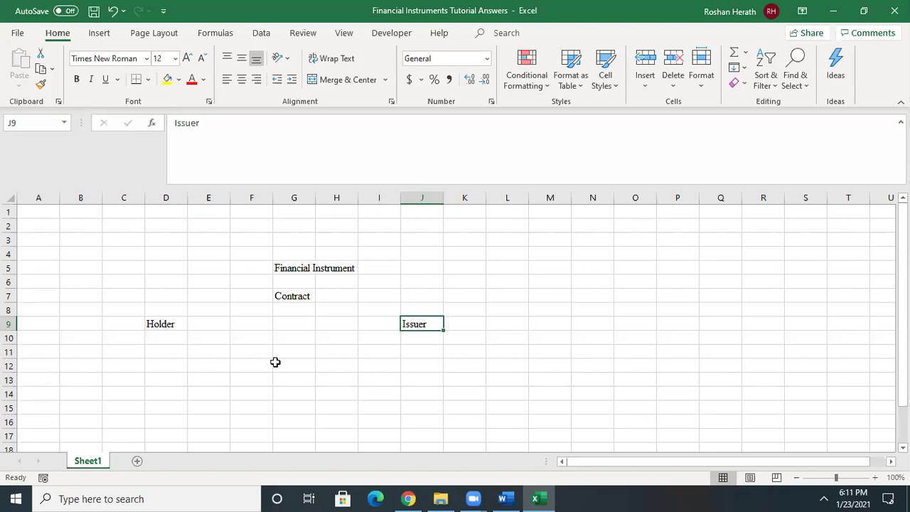
Enter "Financial Assets" under Holder in cell D11 and "Financial Liability" under Issuer in cell J11
click(162, 348)
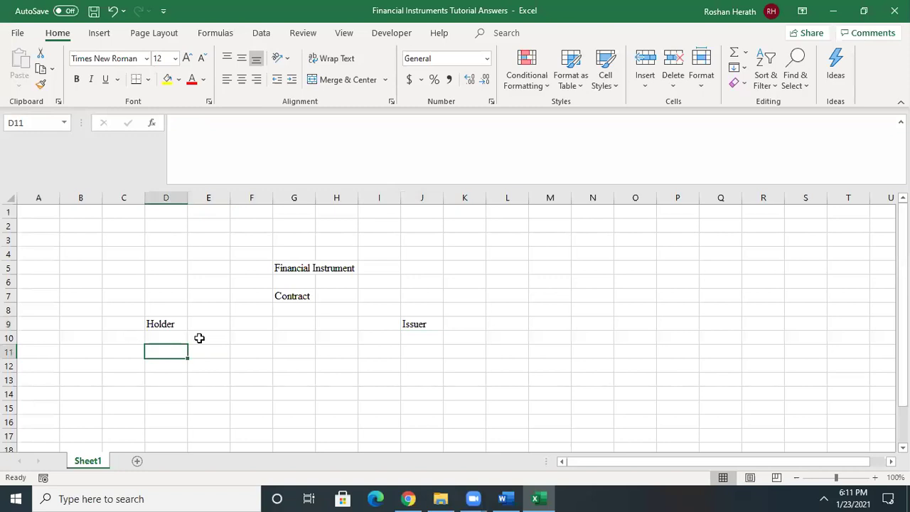
text(Fin)
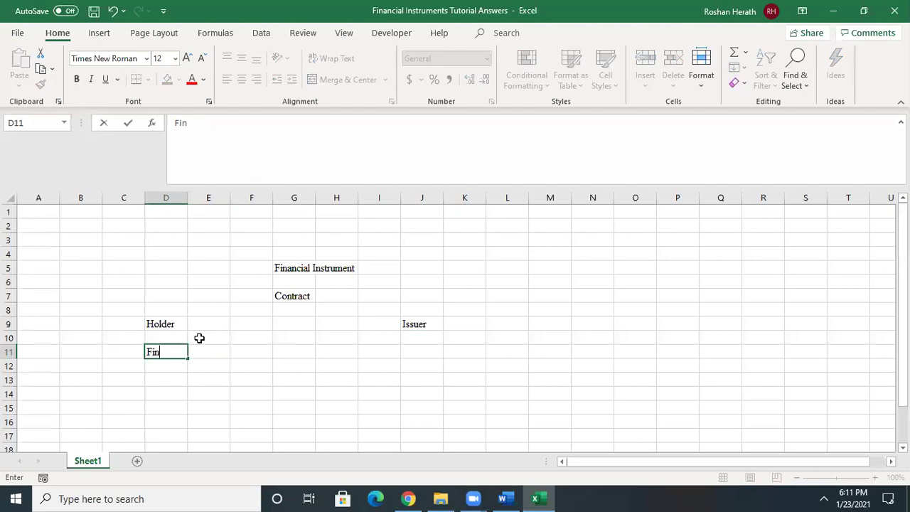
text(ancial Assets)
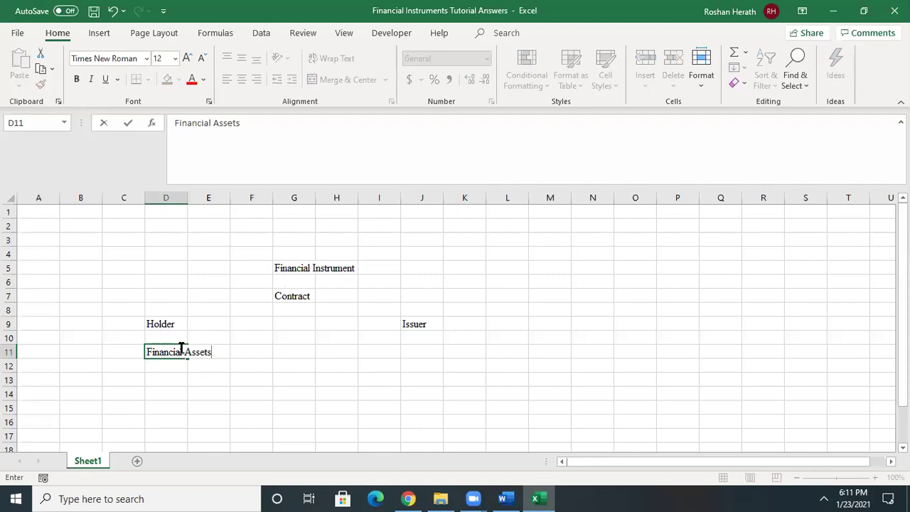
click(421, 351)
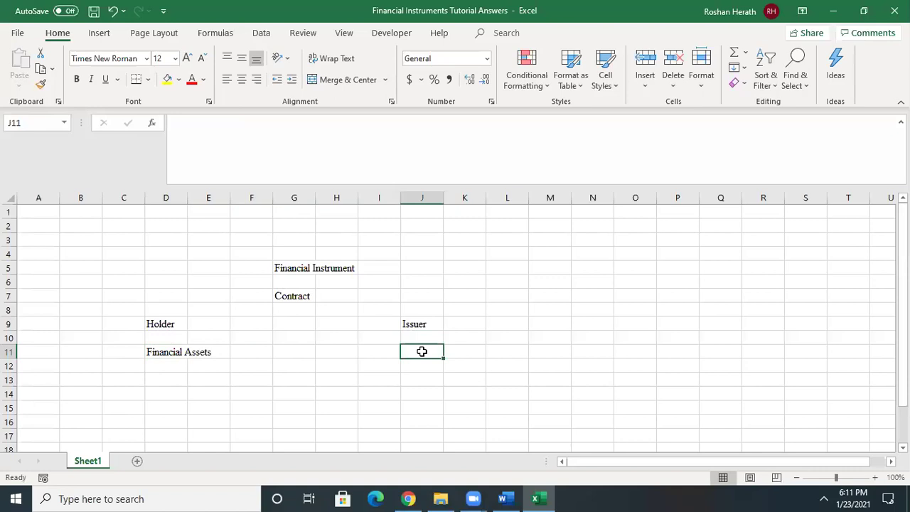
text(Fin)
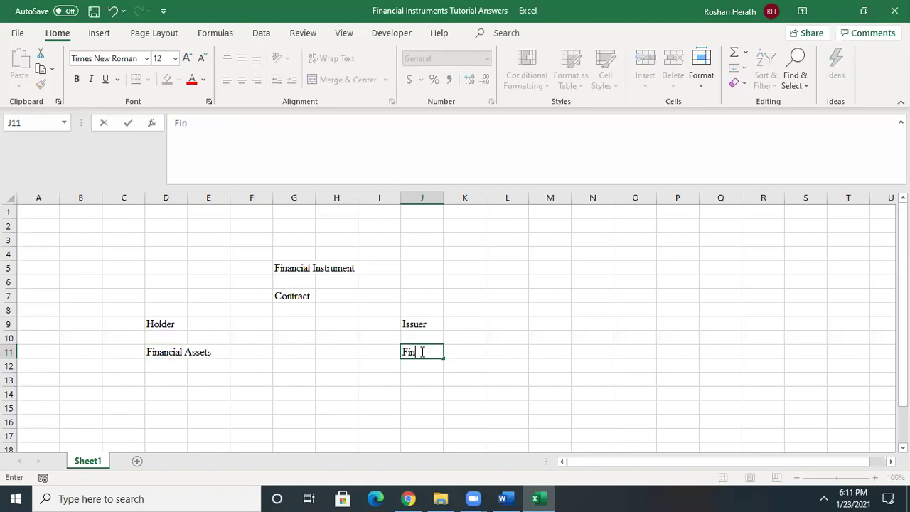
text(ancial Liability)
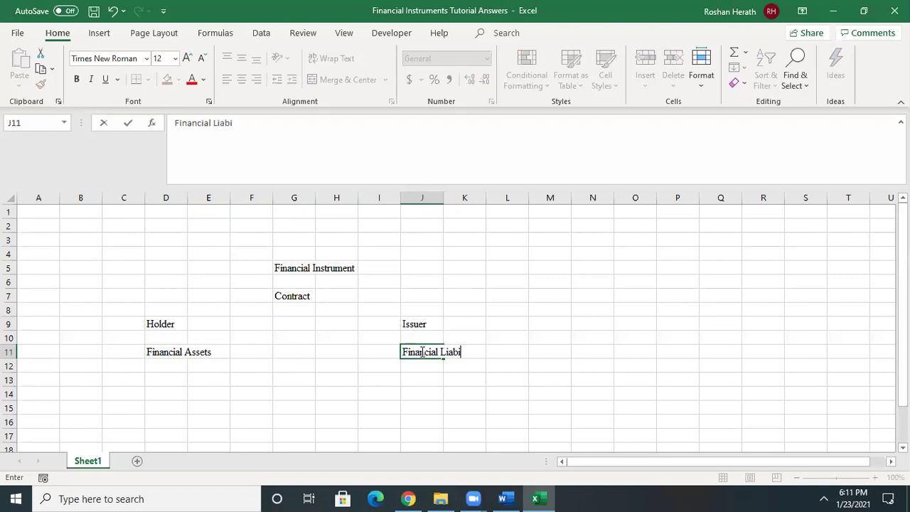
click(429, 388)
Add the issuer's alternative below Financial Liability: "or" in cell J13 and "Equity" in cell J15
click(417, 375)
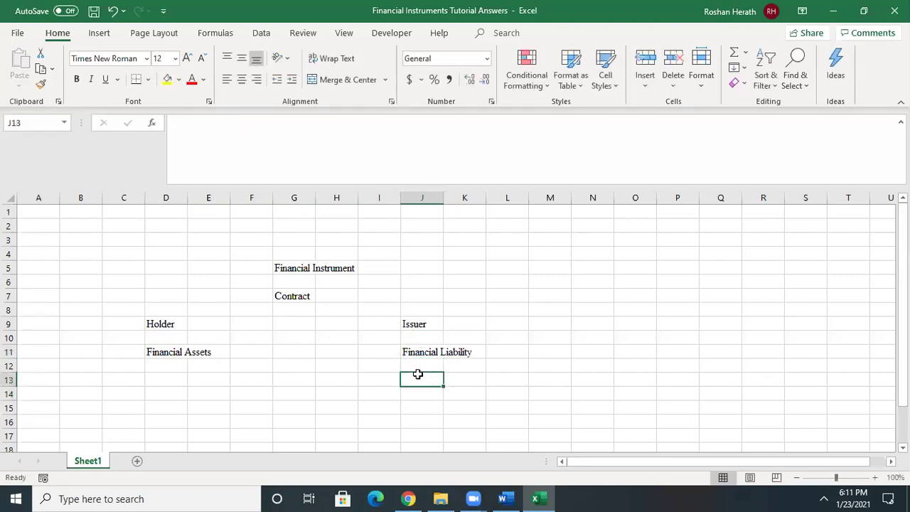
text(or)
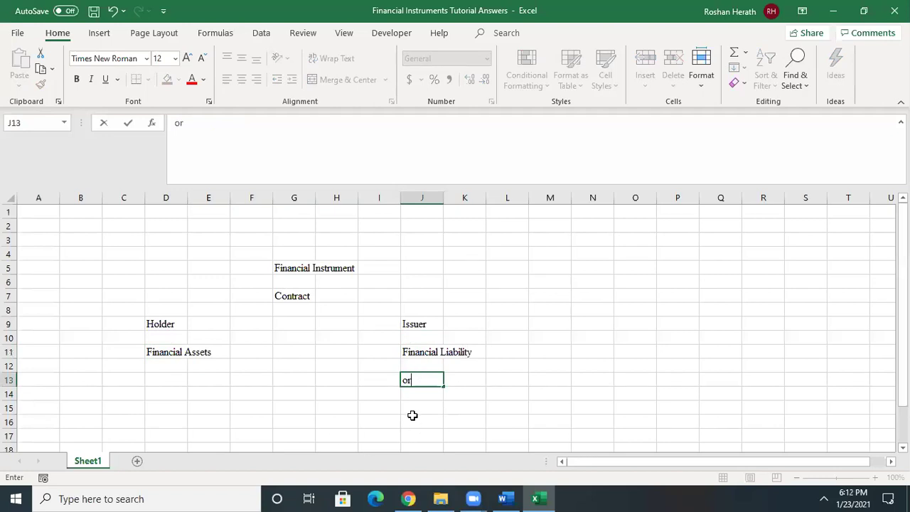
click(412, 409)
text(Equity)
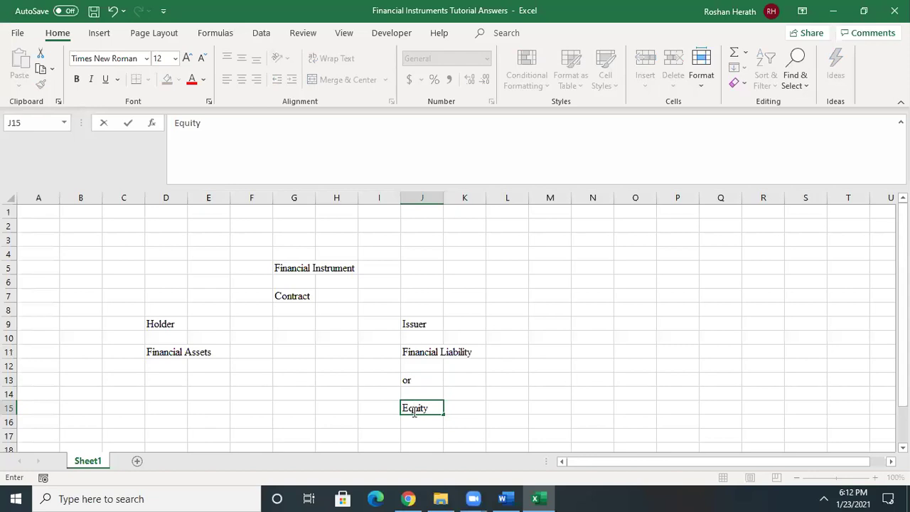
click(585, 395)
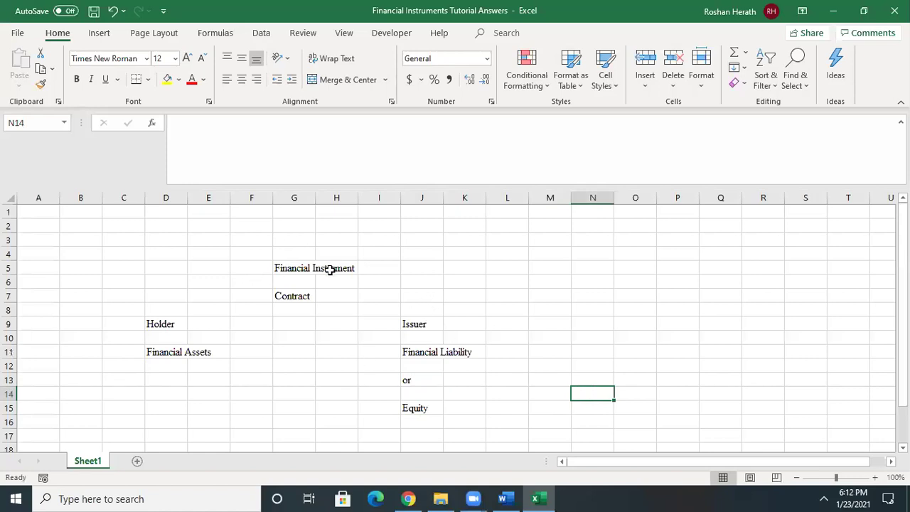
Enter "Contractual Rights" in cell G8, directly below Contract
click(290, 308)
click(257, 313)
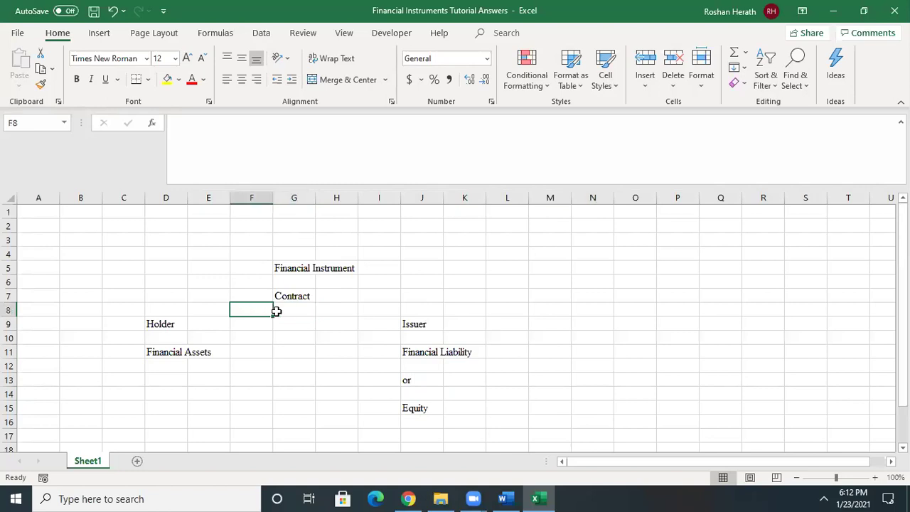
click(279, 315)
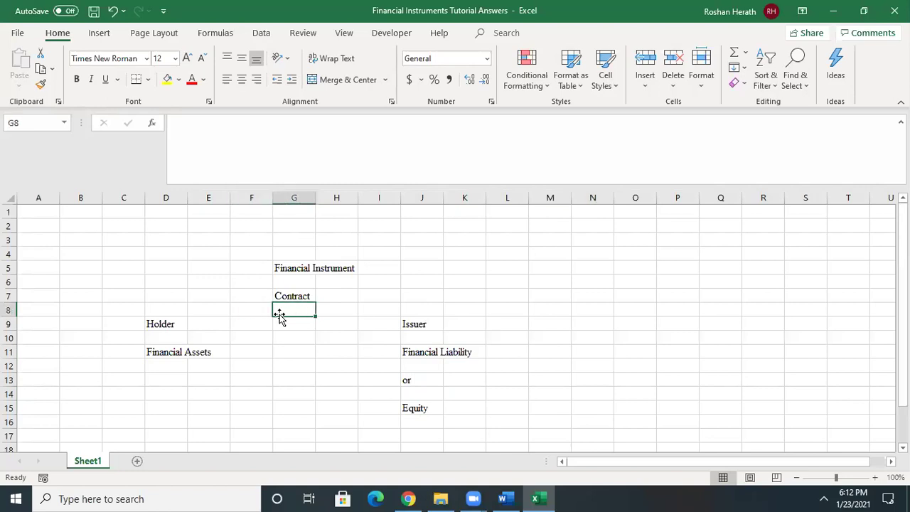
text(Cont)
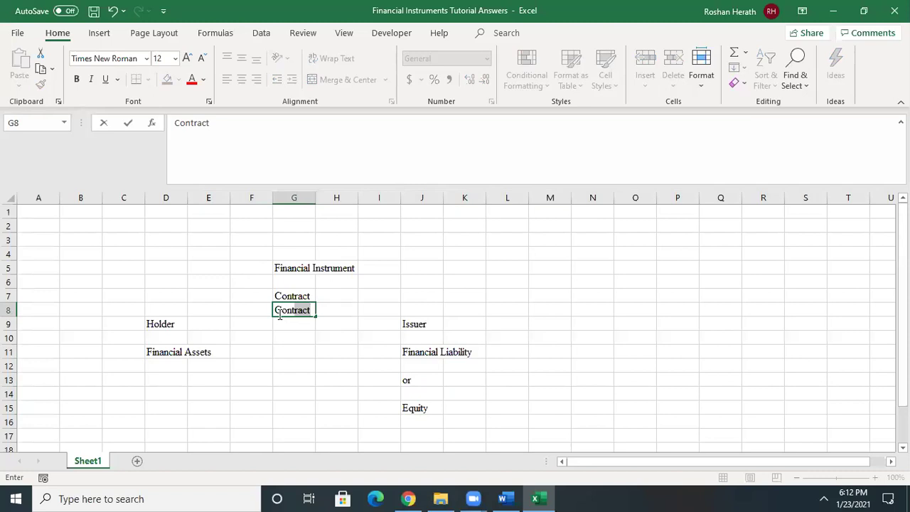
text(ract)
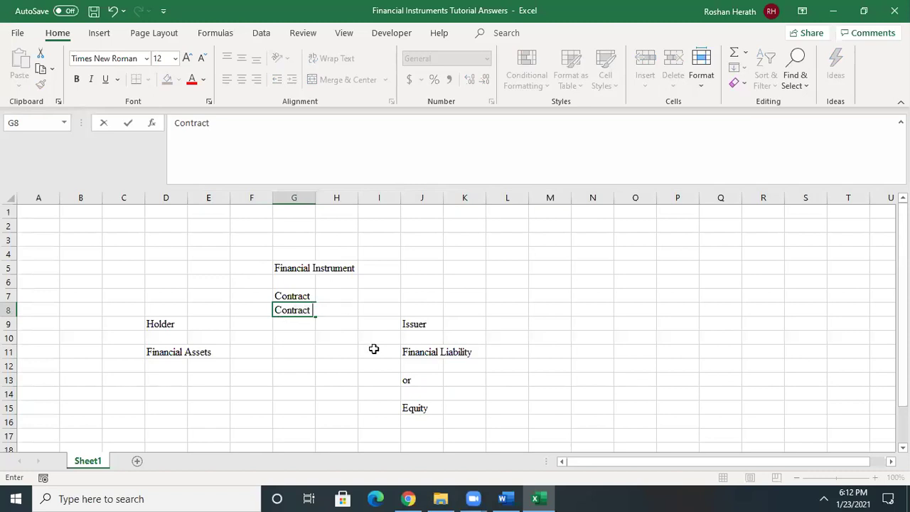
key(BackSpace)
text(ual Rights)
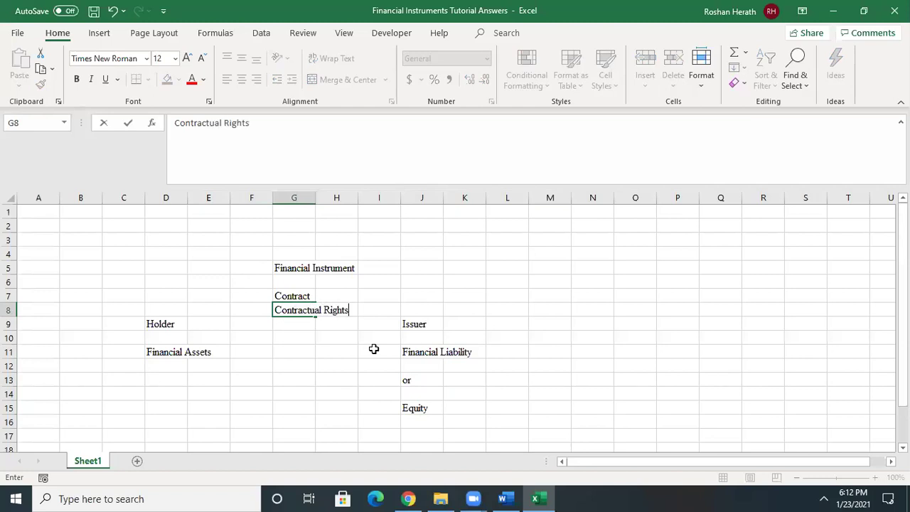
Enter "Contractual Obligations" in cell G9, directly below Contractual Rights
click(291, 321)
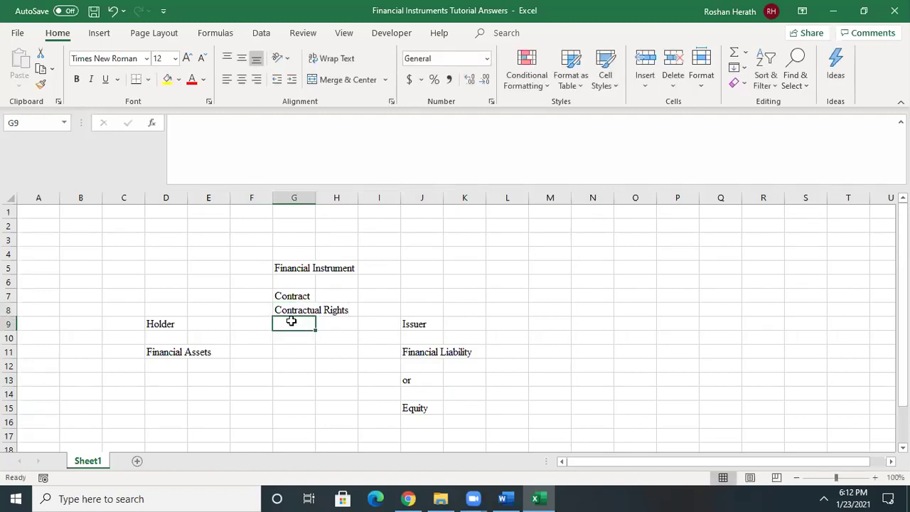
text(Contr)
text(a)
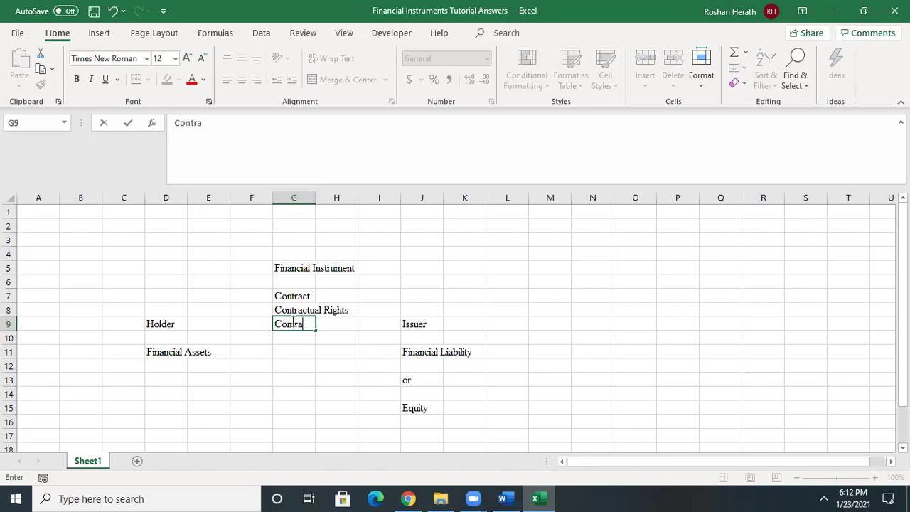
text(ctual)
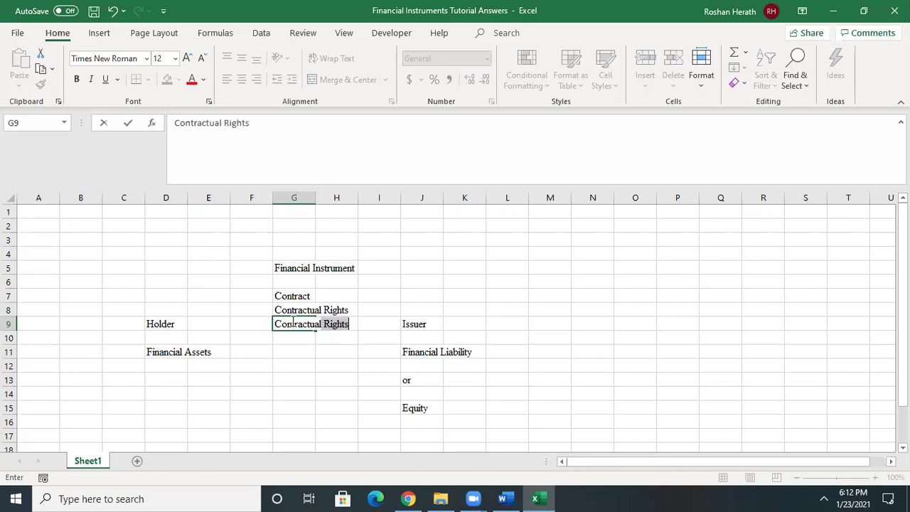
text( Obligations)
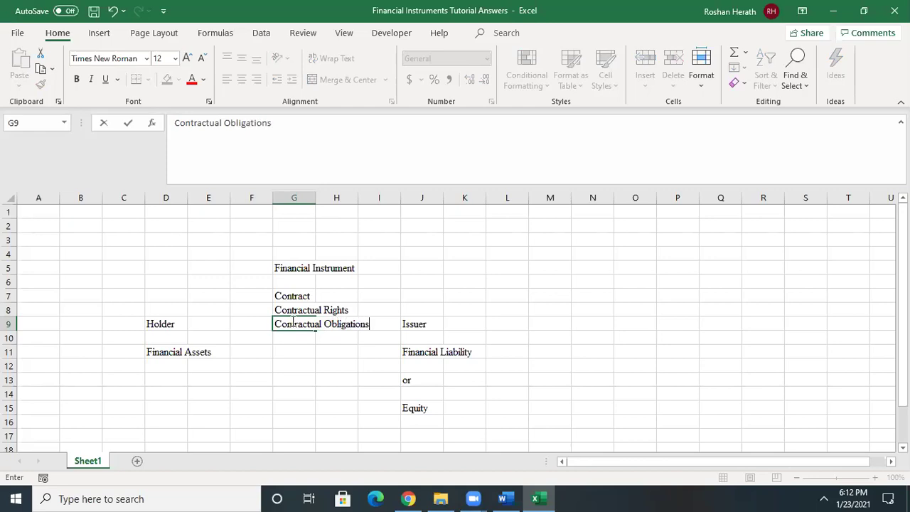
click(509, 312)
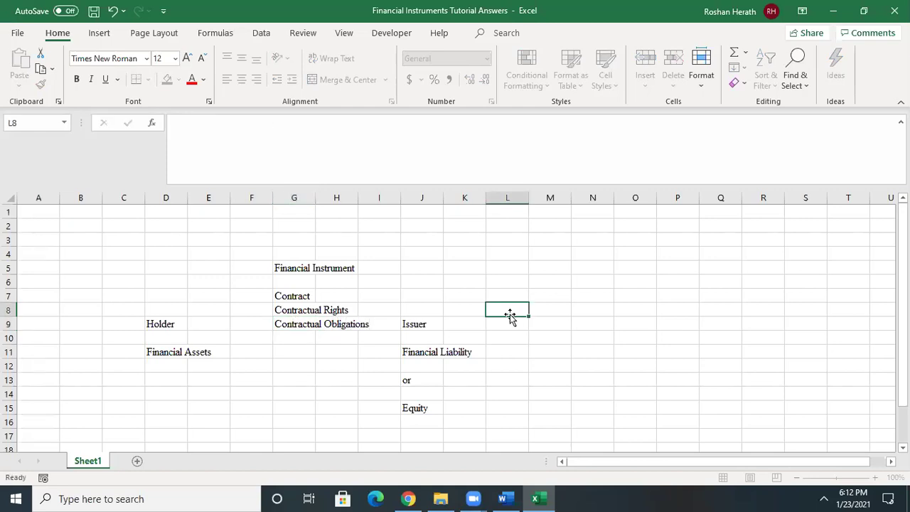
Make the "Contract" label in cell G7 bold
click(287, 297)
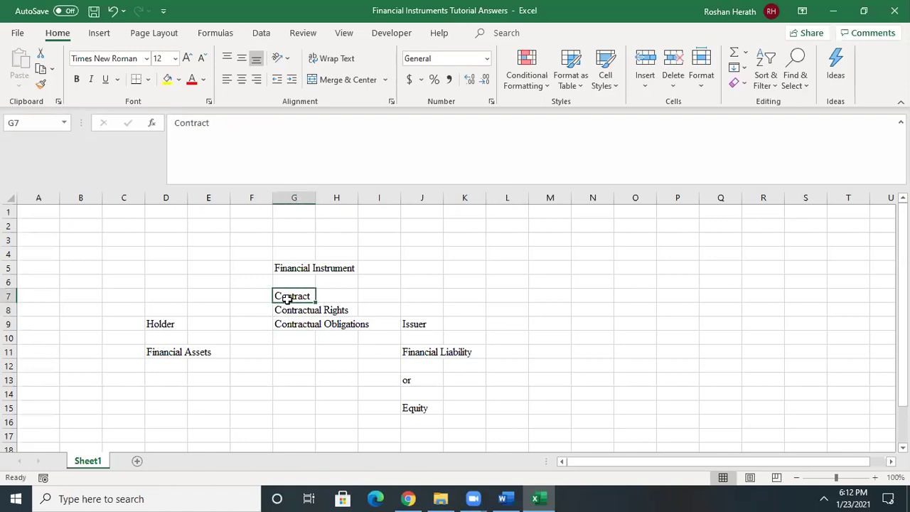
click(76, 78)
click(616, 310)
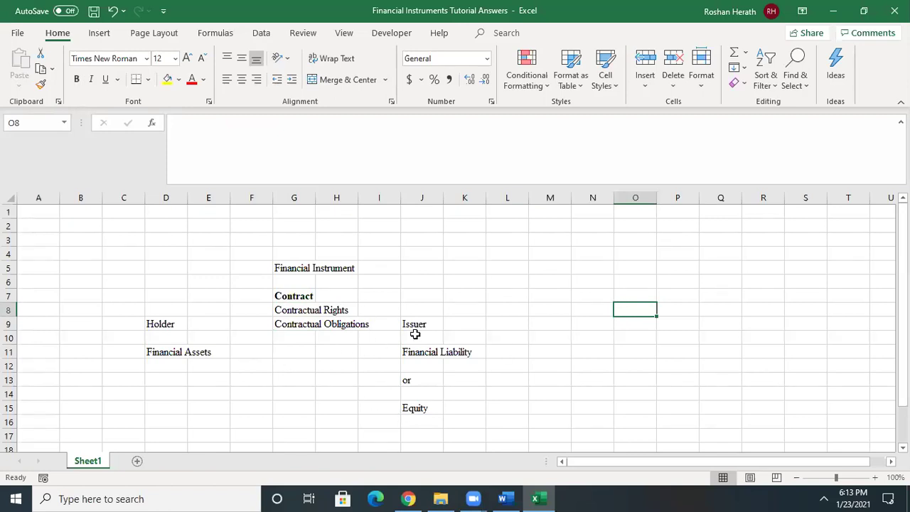
Enter the example companies in row 10: "B PLC" in cell K10 for the issuer and "A PLC" in cell D10 for the holder
click(458, 338)
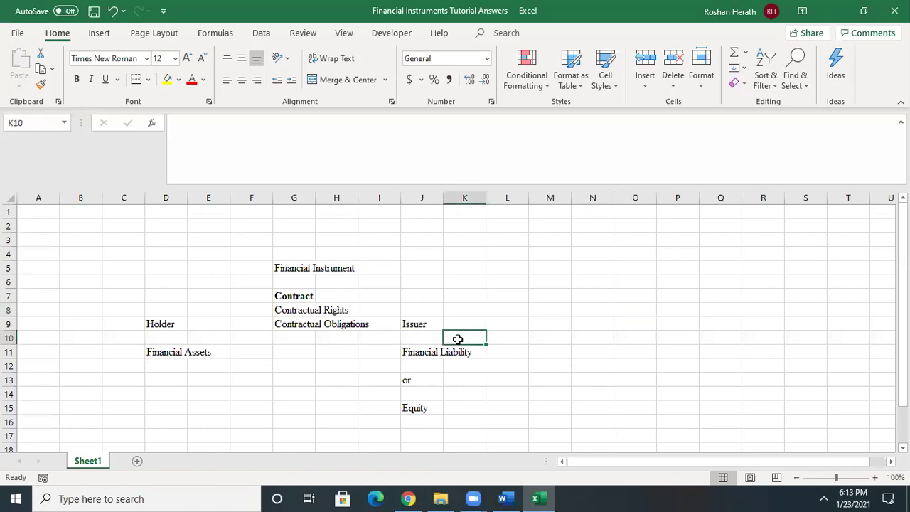
text(B PLC)
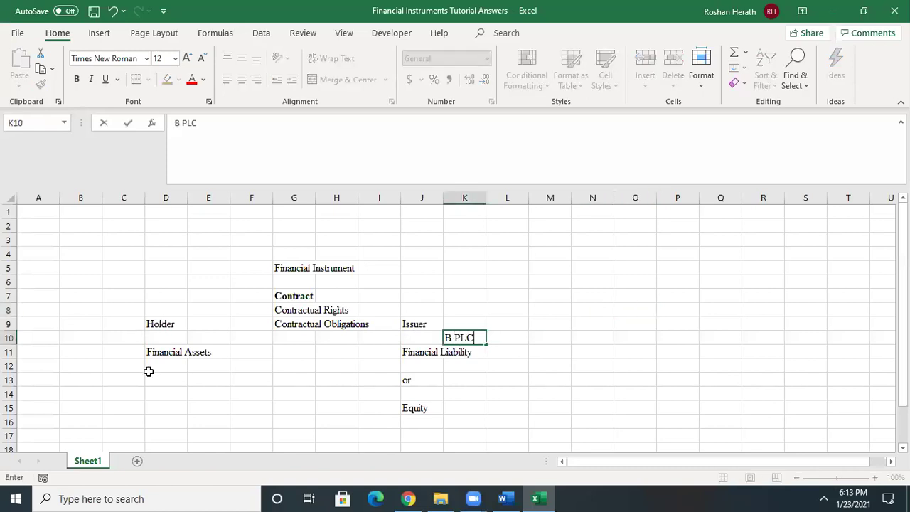
click(154, 339)
text(A PLC)
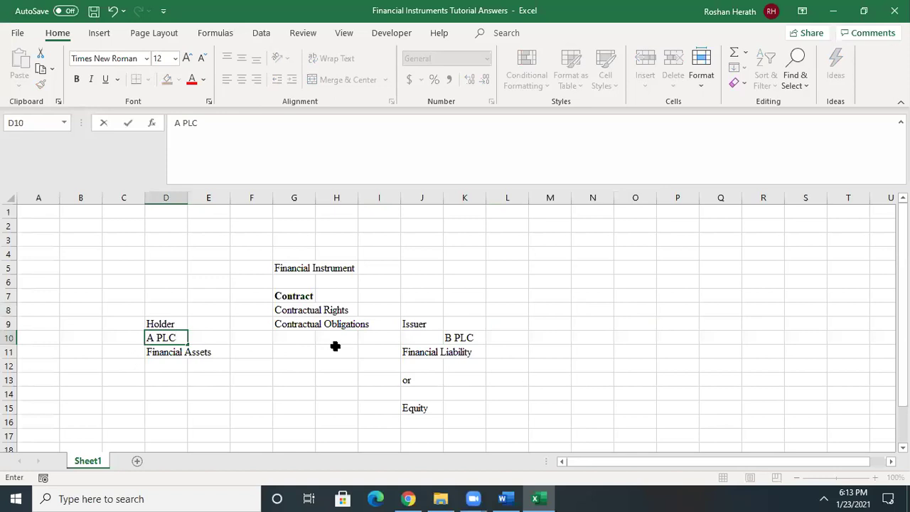
Enter the holder's example investment "Rs.5 million in Debentures" in cell D13, below Financial Assets
click(175, 376)
text(Rs.)
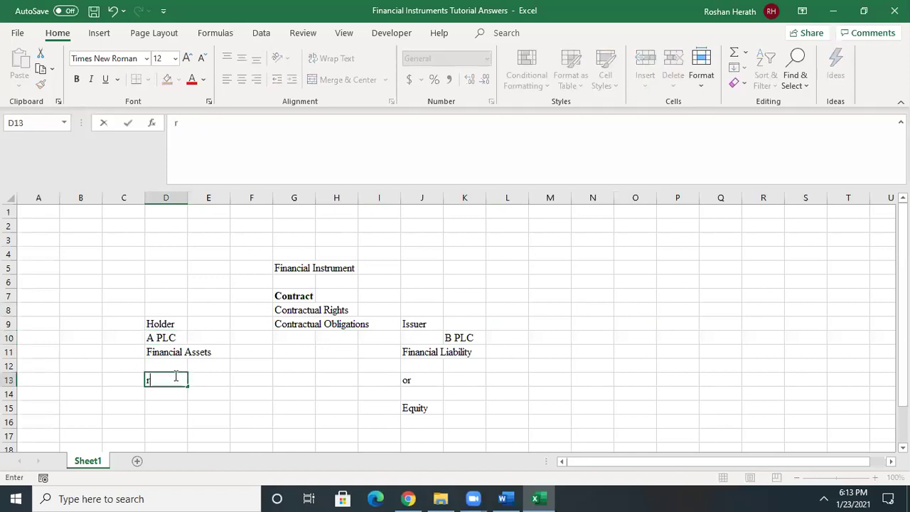
text(5 million )
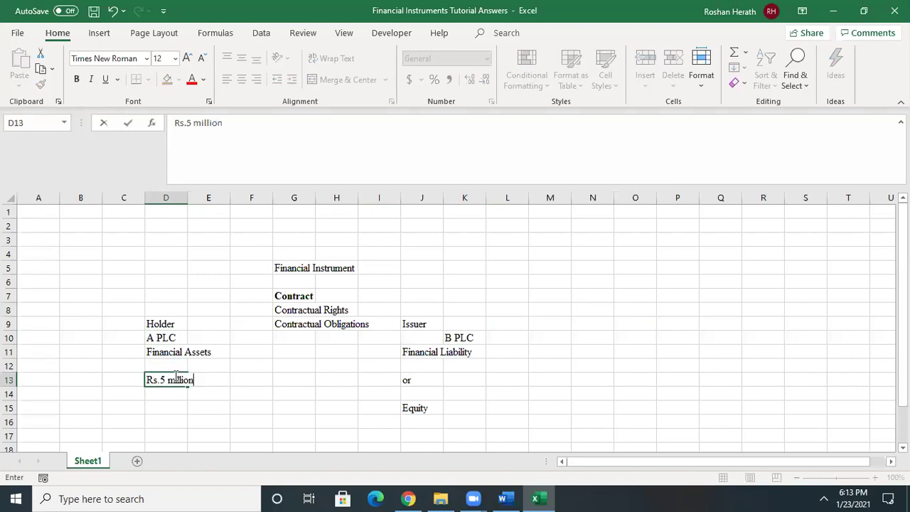
text(in Debentu)
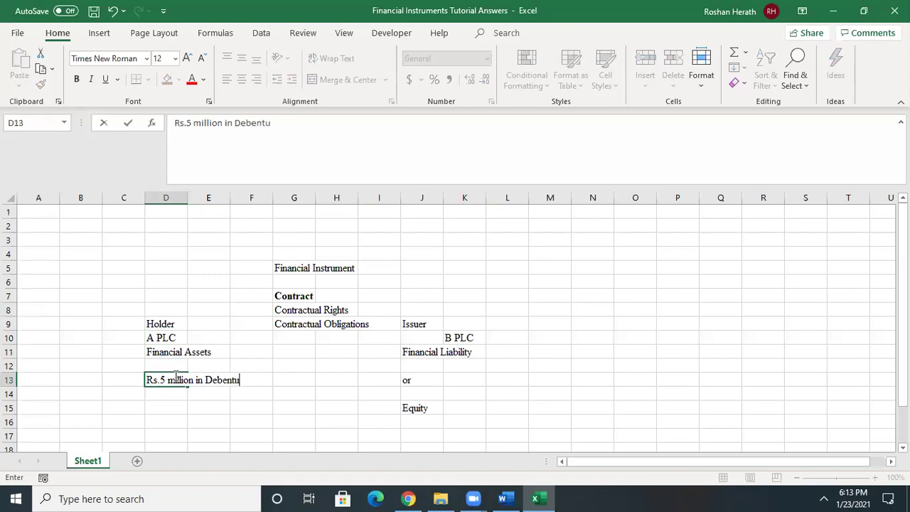
text(res)
click(207, 394)
click(286, 421)
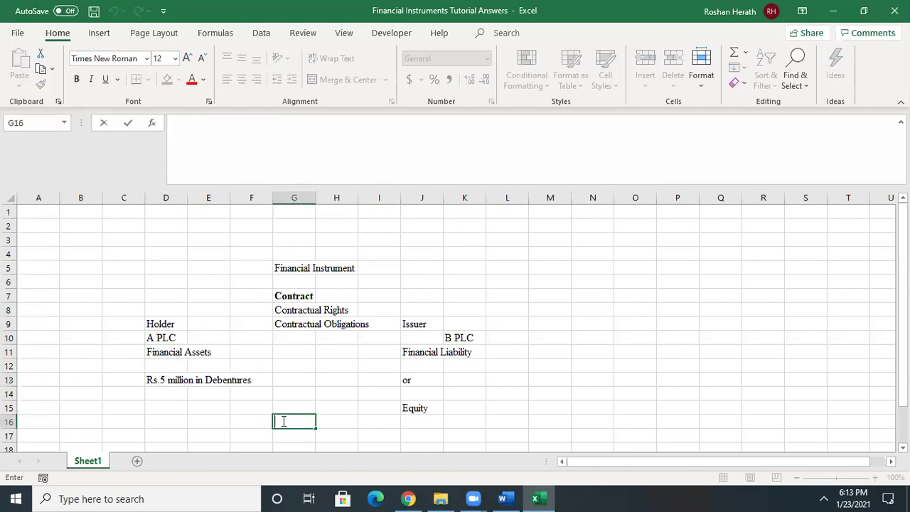
click(180, 383)
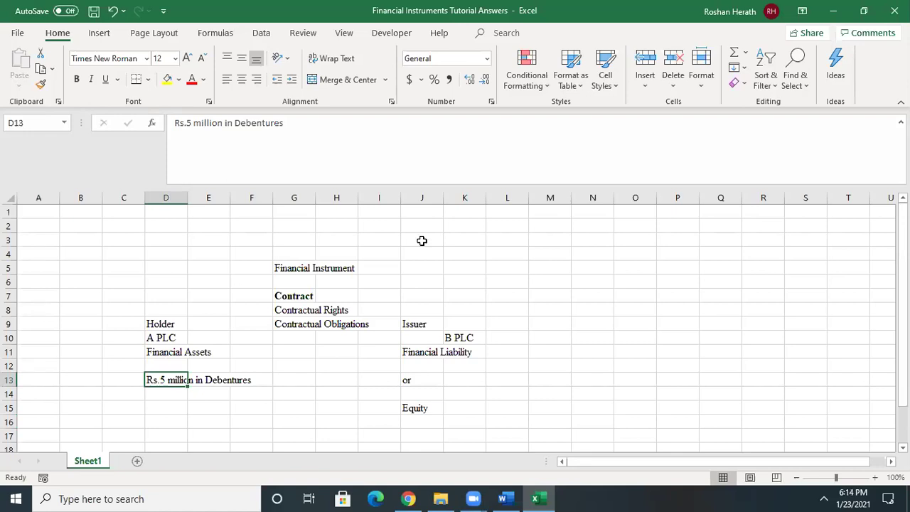
Enter the issuer's matching example "Rs.5 million debentures" in cell L12, beside Financial Liability
click(523, 361)
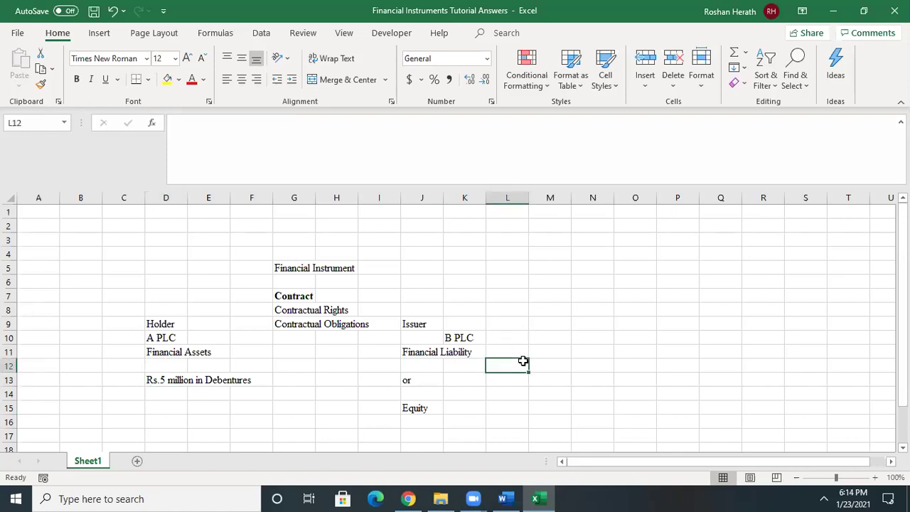
text(Rs.)
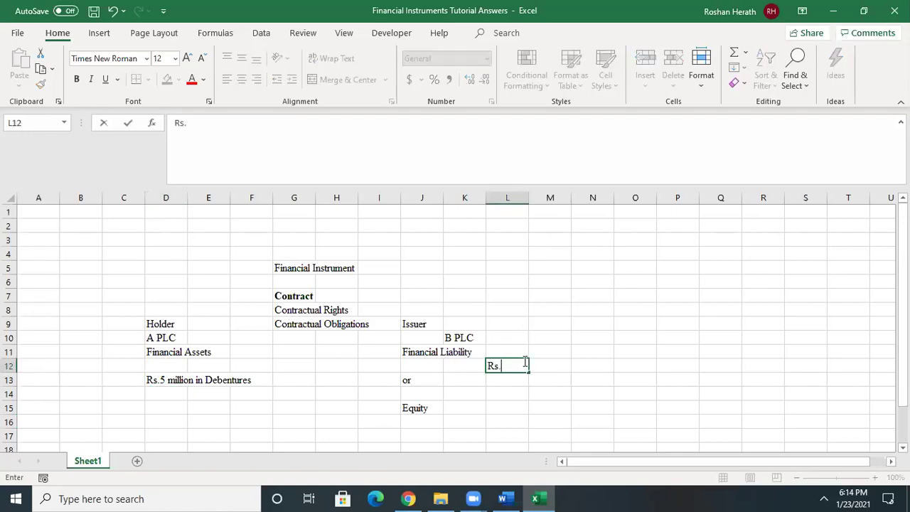
text(5 million deben)
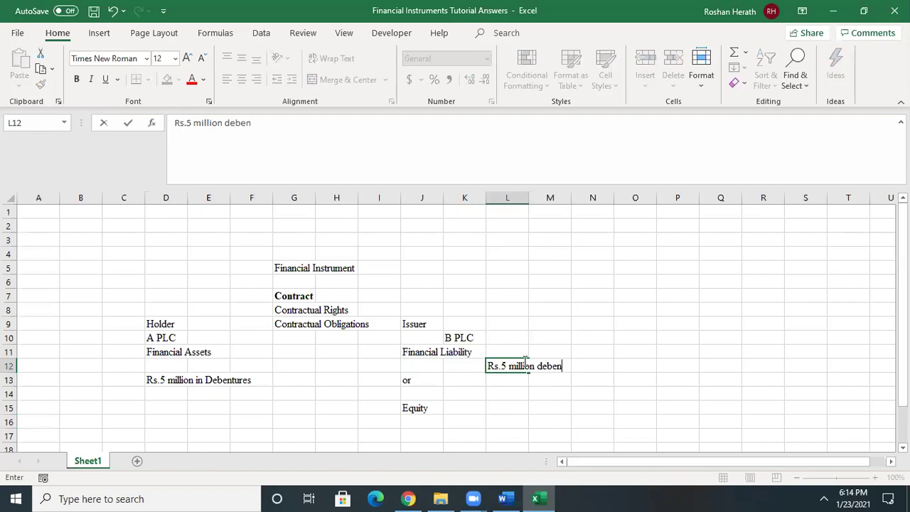
text(tures)
click(658, 391)
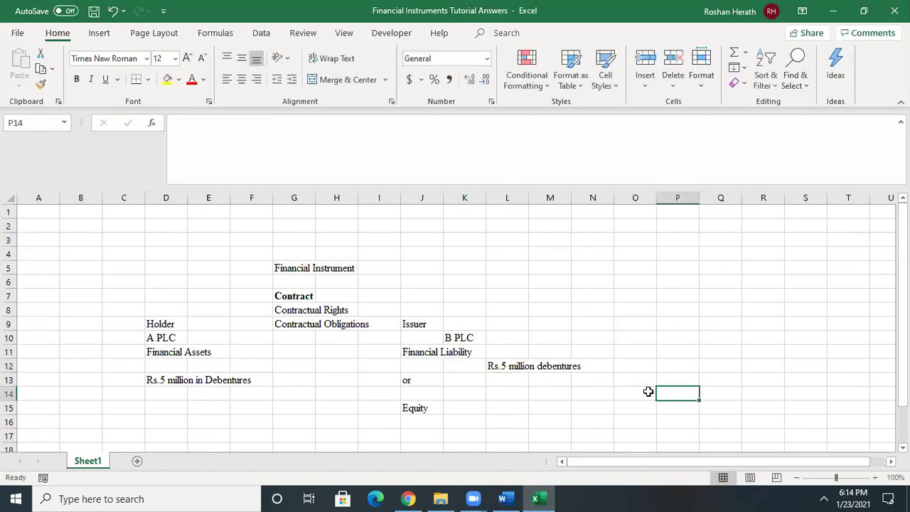
click(505, 368)
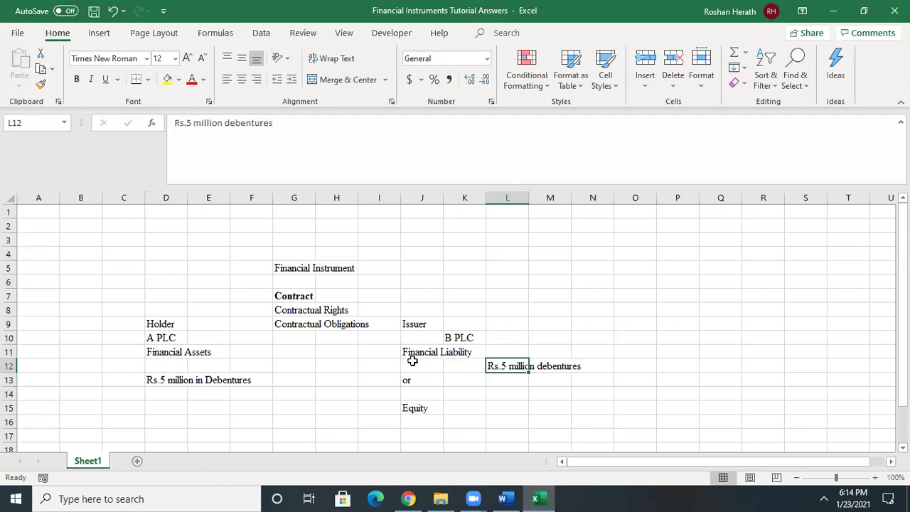
click(307, 373)
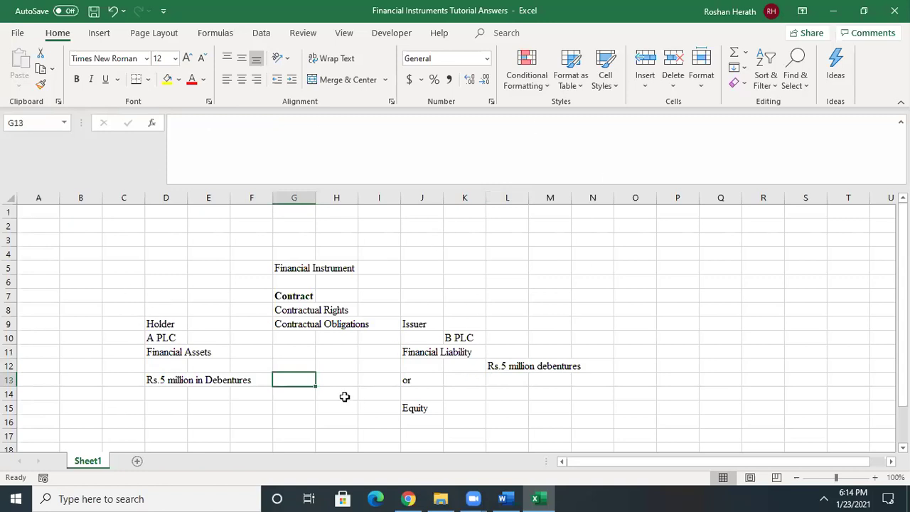
click(416, 321)
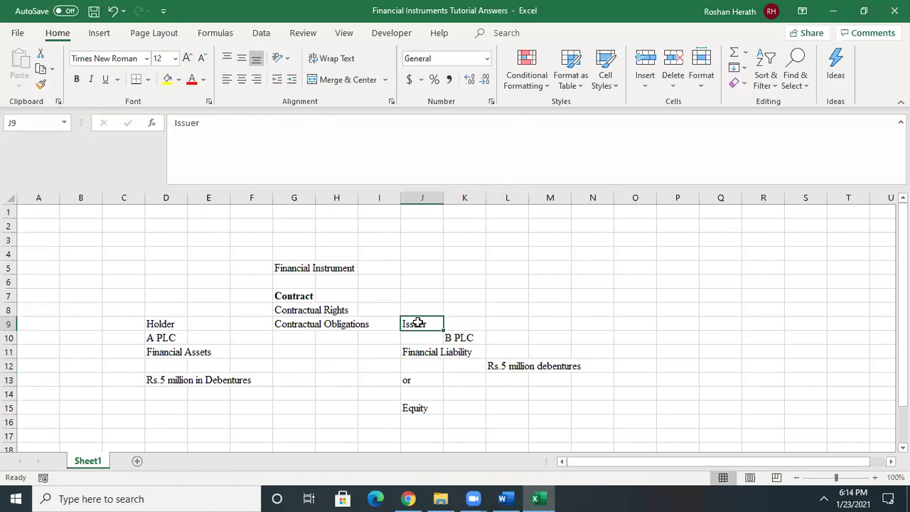
click(325, 404)
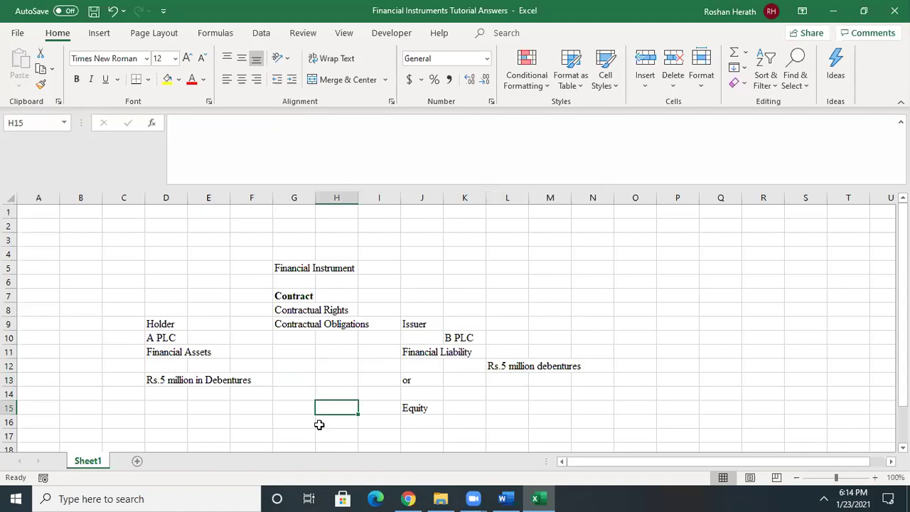
click(288, 408)
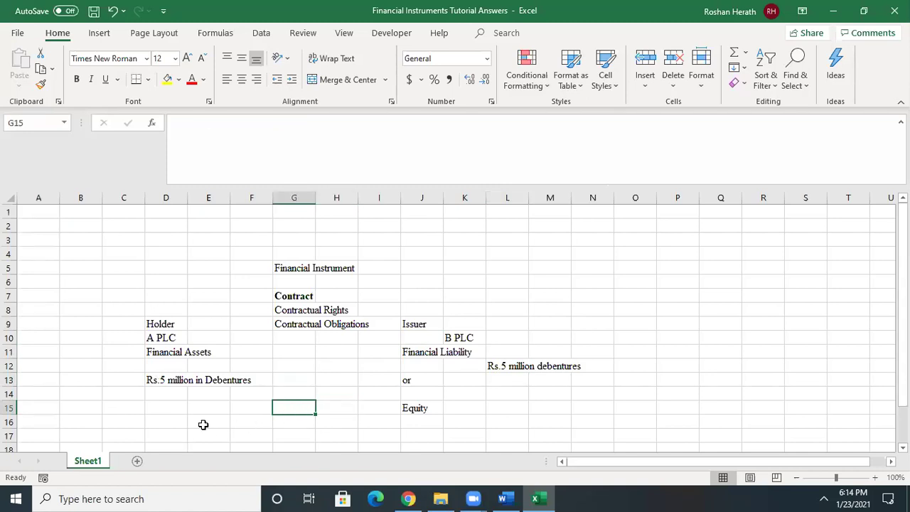
Enter the holder's second example investment "Rs.10 million in shares of B PLC" in cell D16
click(161, 417)
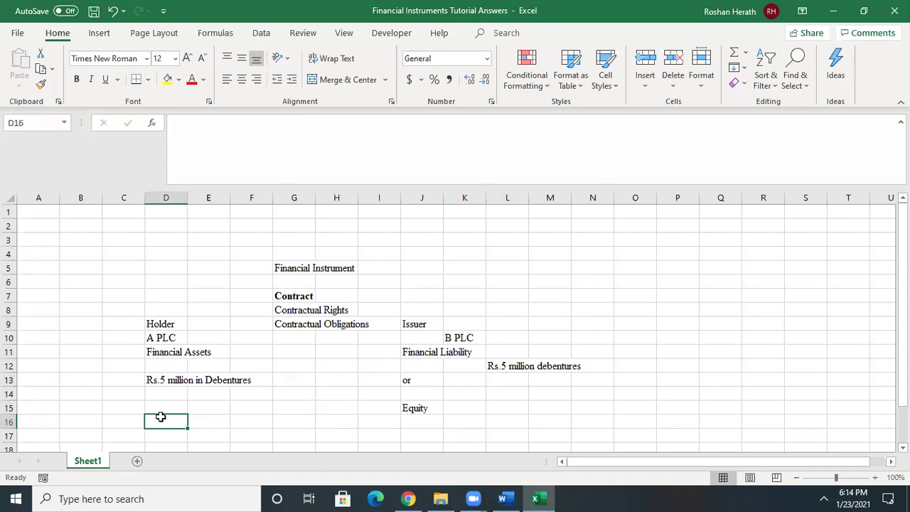
text(Rs.10 m)
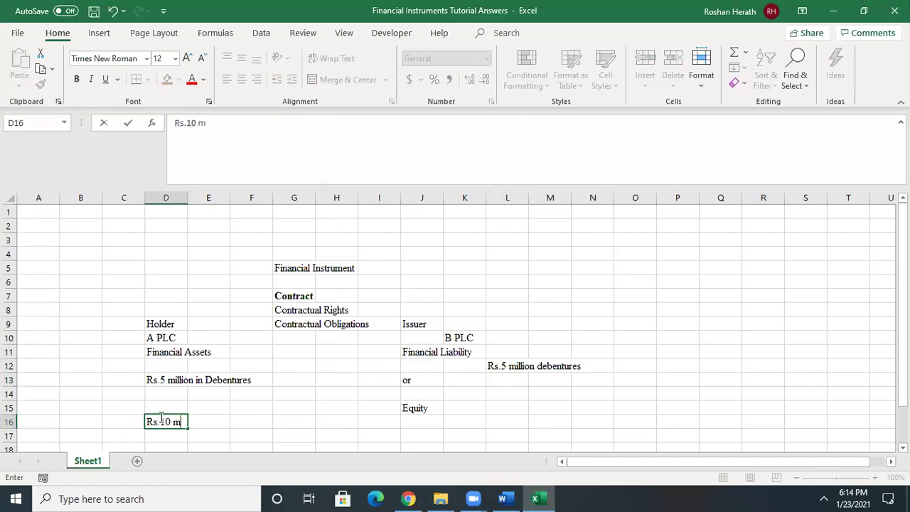
text(illion in shar)
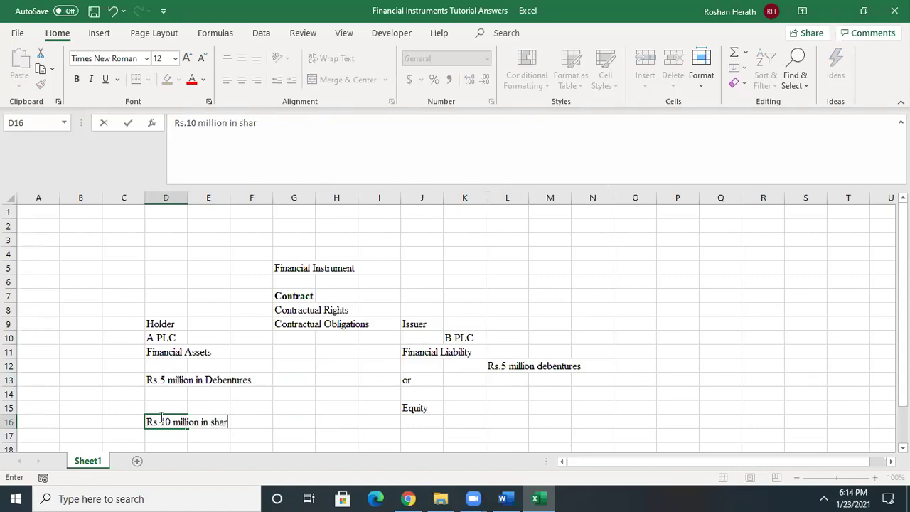
text(es of B PLC)
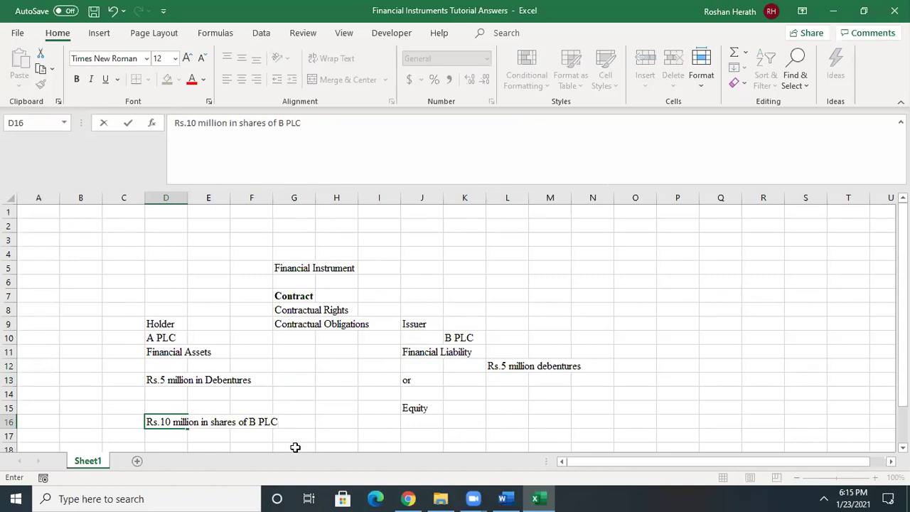
click(277, 409)
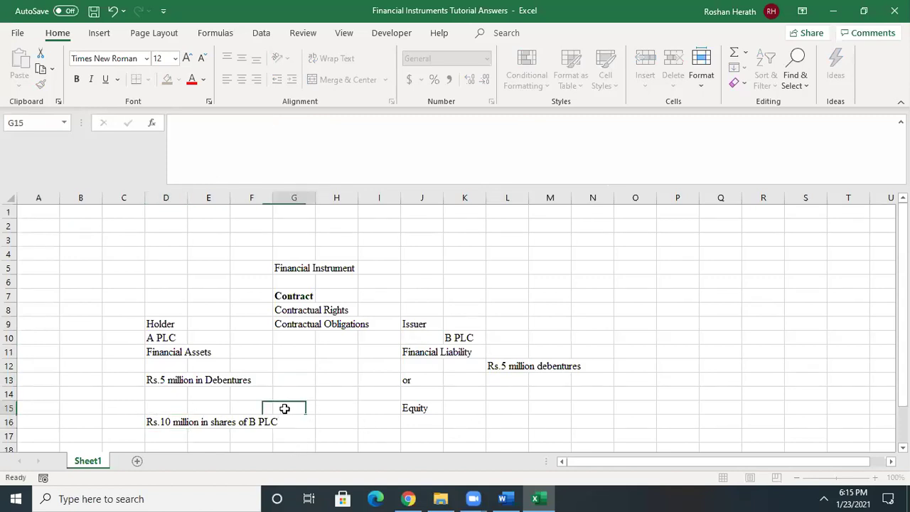
click(154, 418)
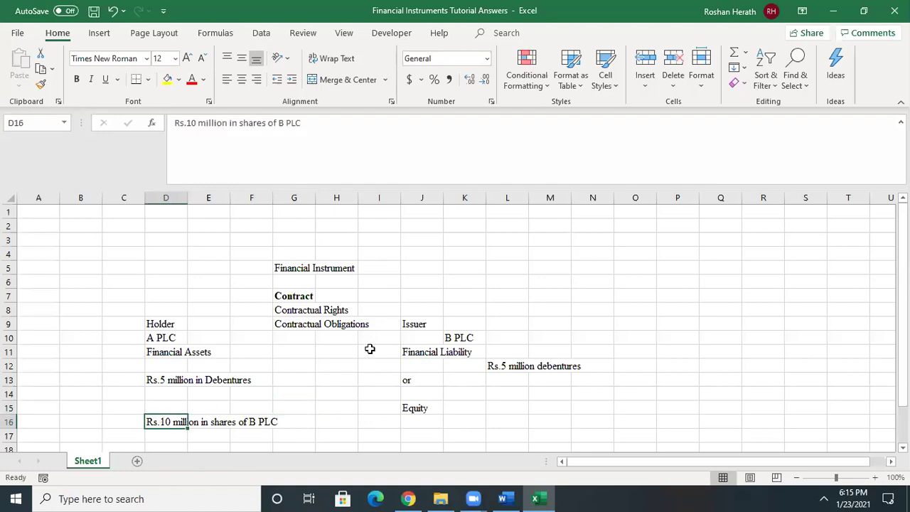
click(429, 412)
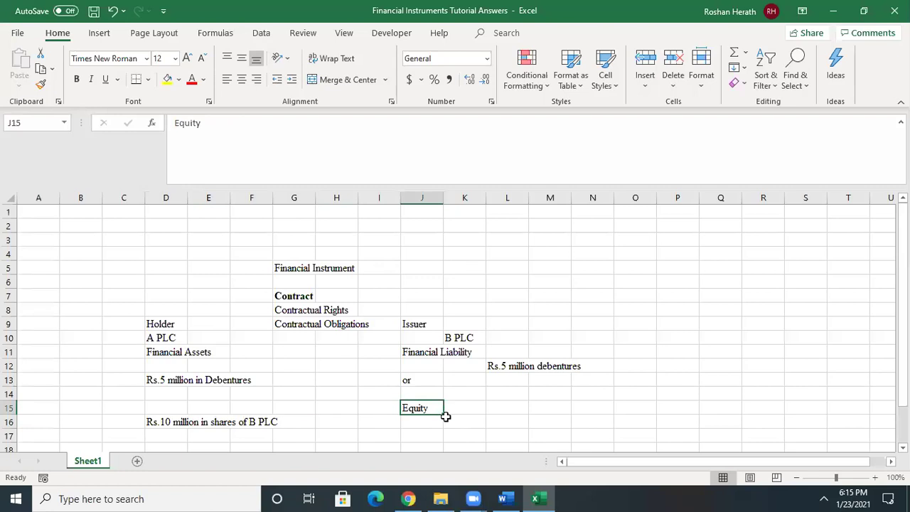
click(445, 417)
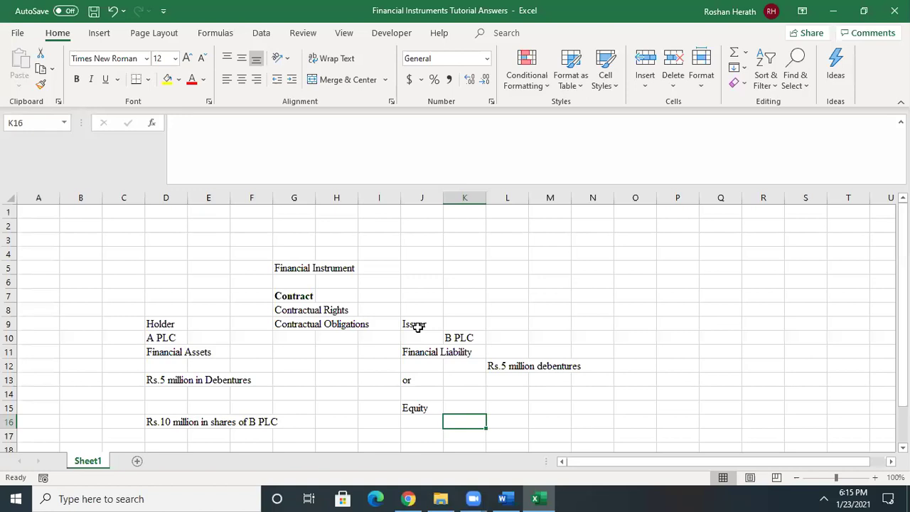
click(419, 419)
click(468, 418)
click(420, 421)
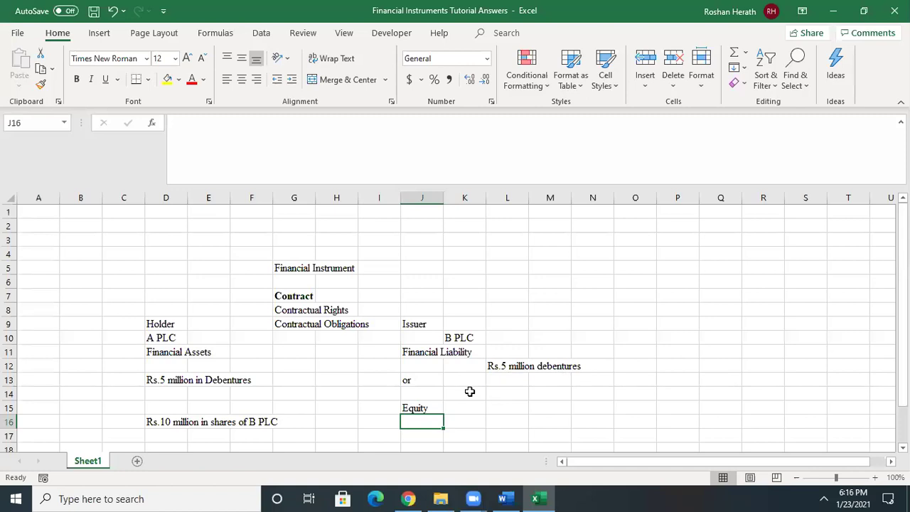
Enter "Present Obligation" in cell O11, in the same row as Financial Liability
click(640, 351)
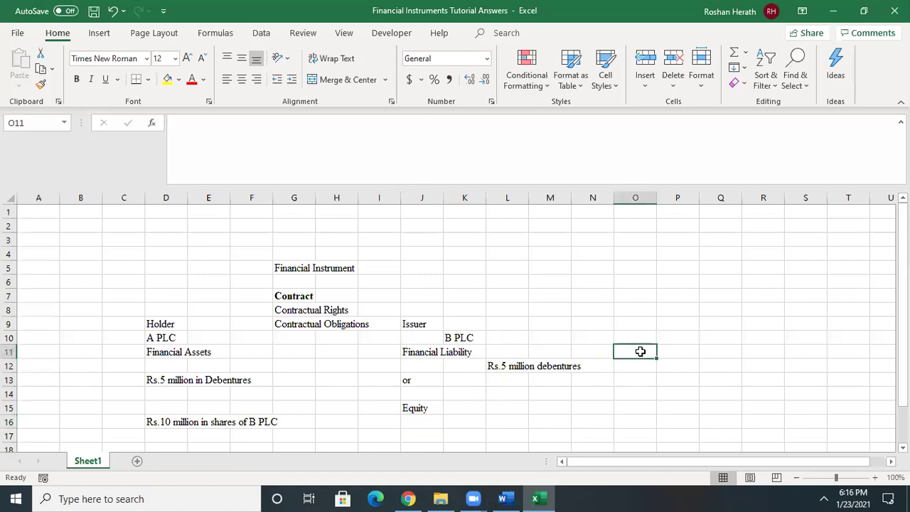
text(pRESENT Obligation)
click(660, 383)
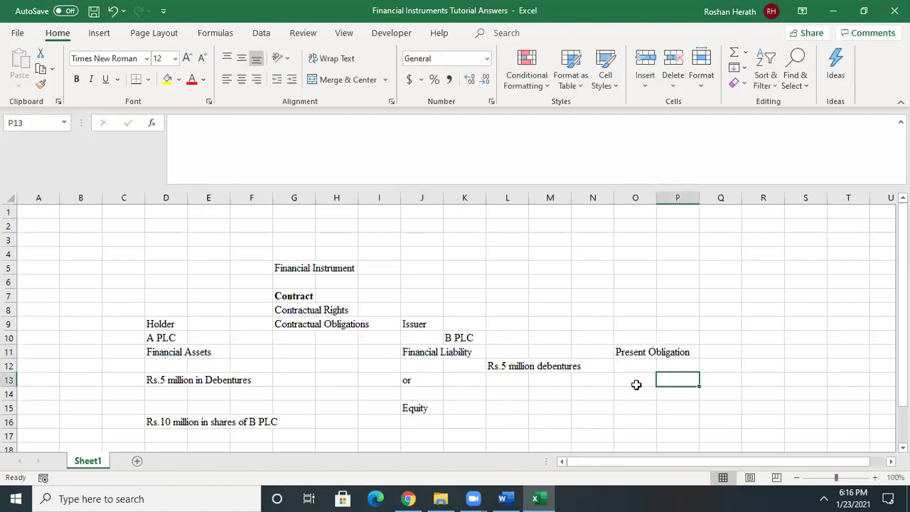
Enter "Contractual Obligation" in cell O12, directly below Present Obligation
click(636, 385)
click(628, 365)
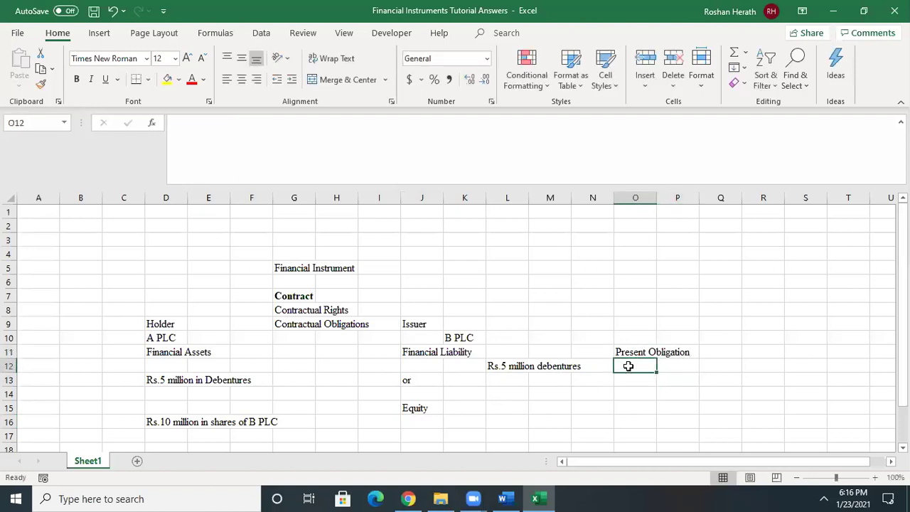
text(Cont)
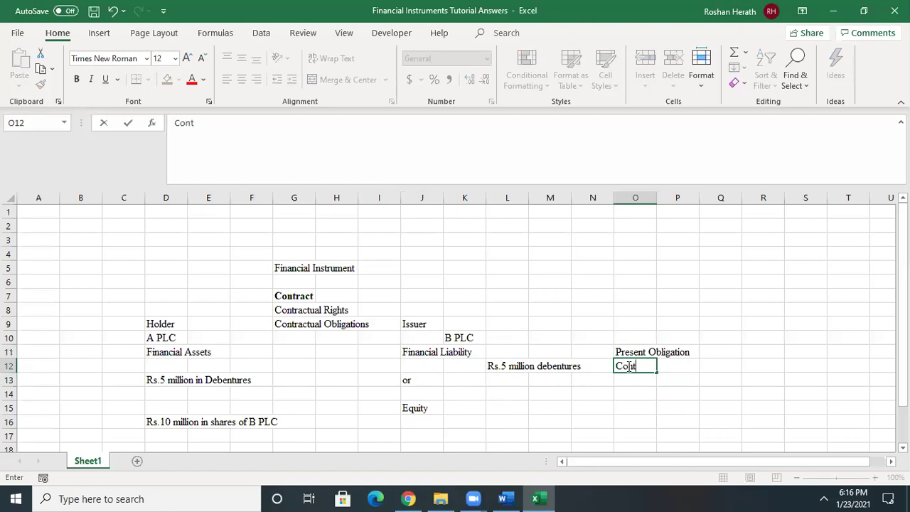
text(ractual Obligation)
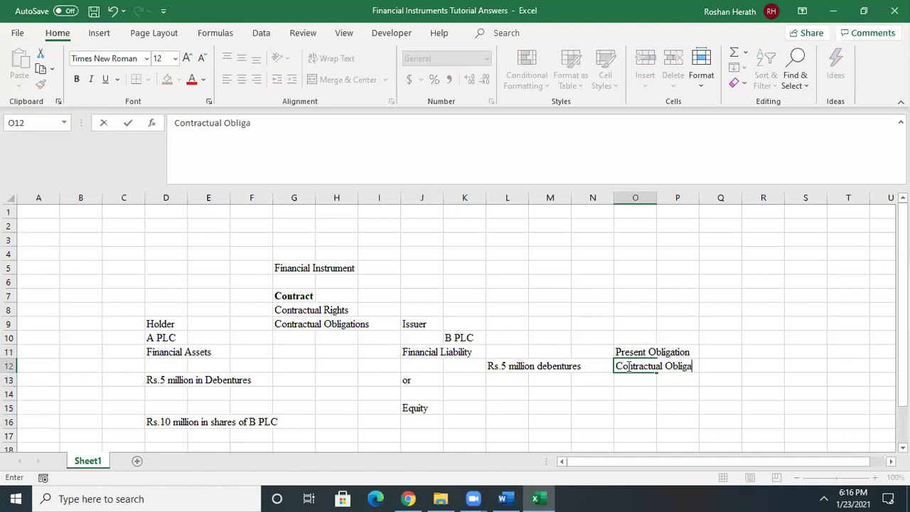
click(565, 425)
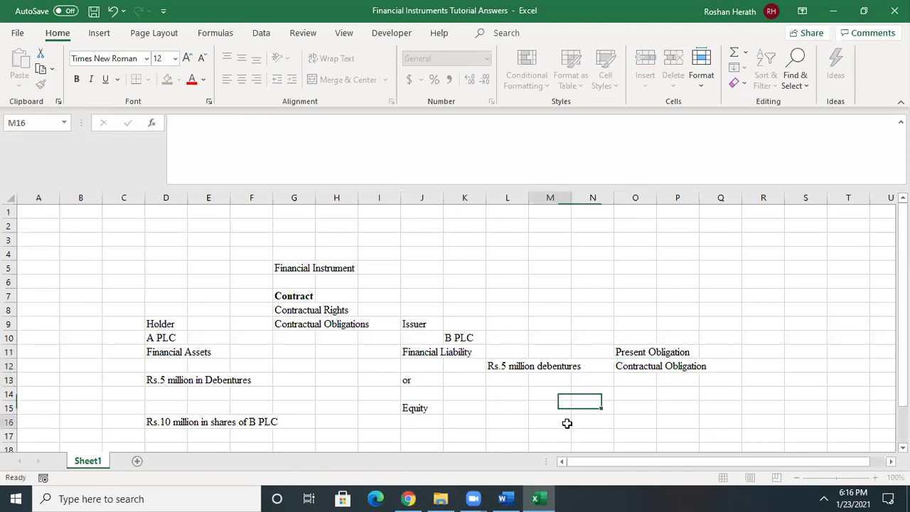
click(634, 365)
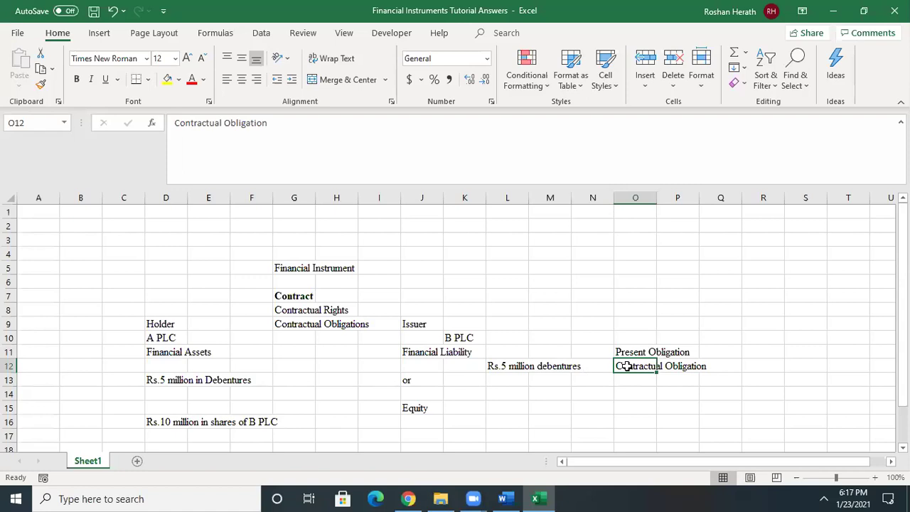
Enter "No obligation" in cell L16, one row below the issuer's Equity entry
click(492, 420)
text(No)
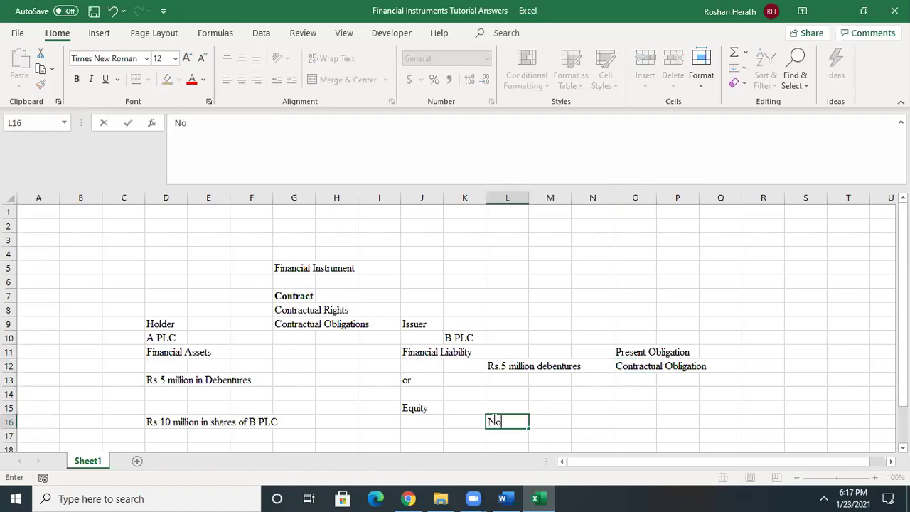
text( obligation)
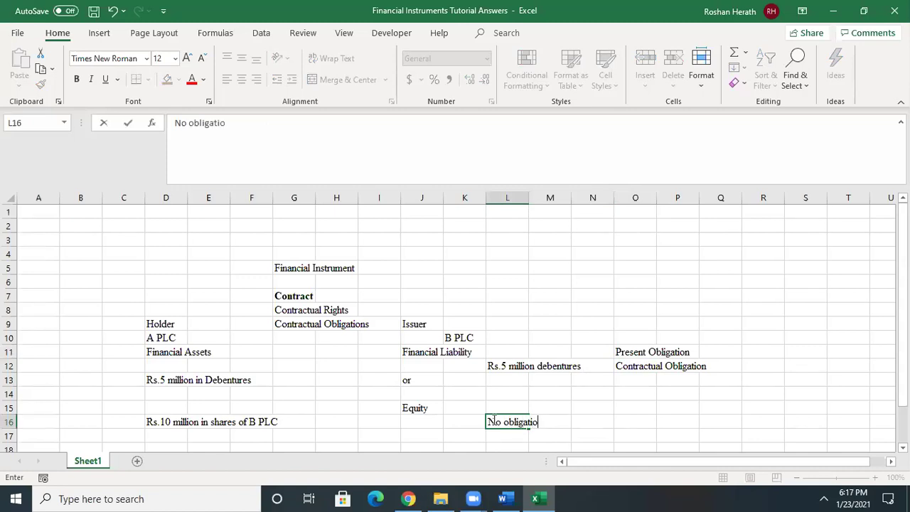
Enter "Residual Interest" in cell L17, directly below No obligation
click(495, 434)
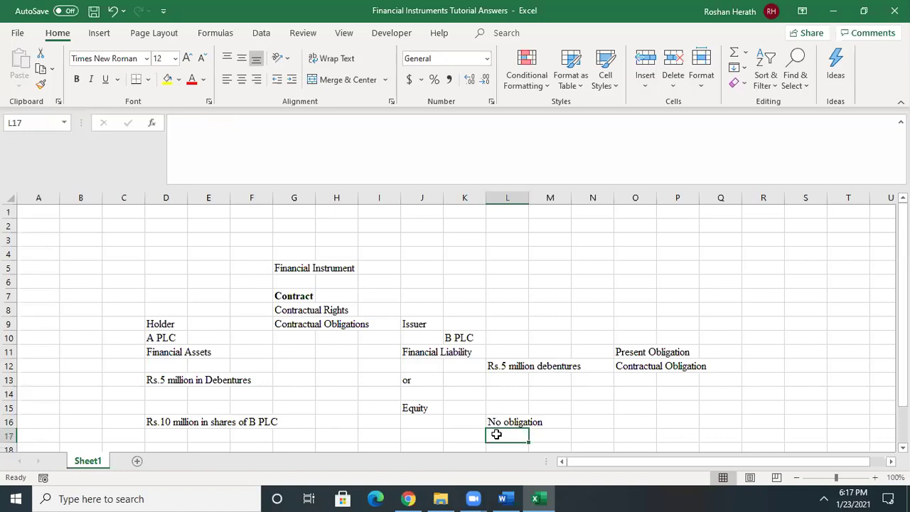
text(Ris)
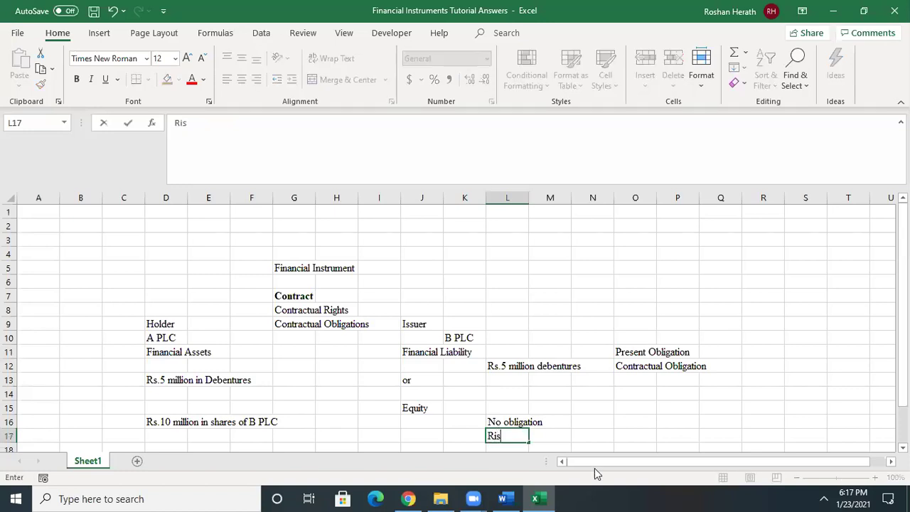
key(BackSpace)
key(BackSpace)
text(esidual )
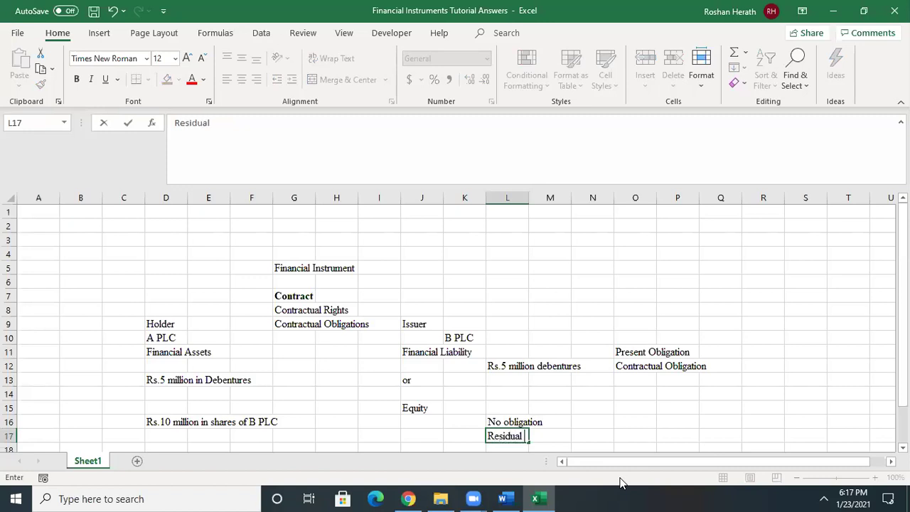
text(Insterest)
click(537, 438)
key(BackSpace)
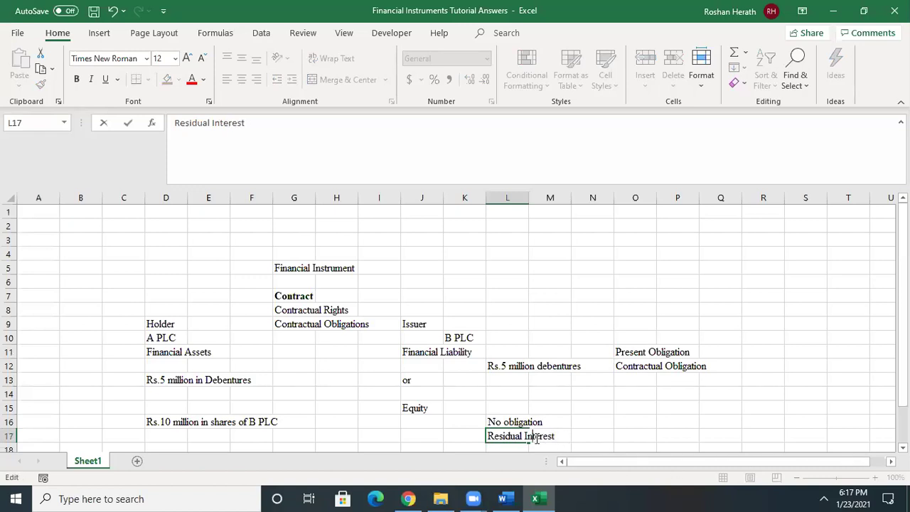
click(428, 426)
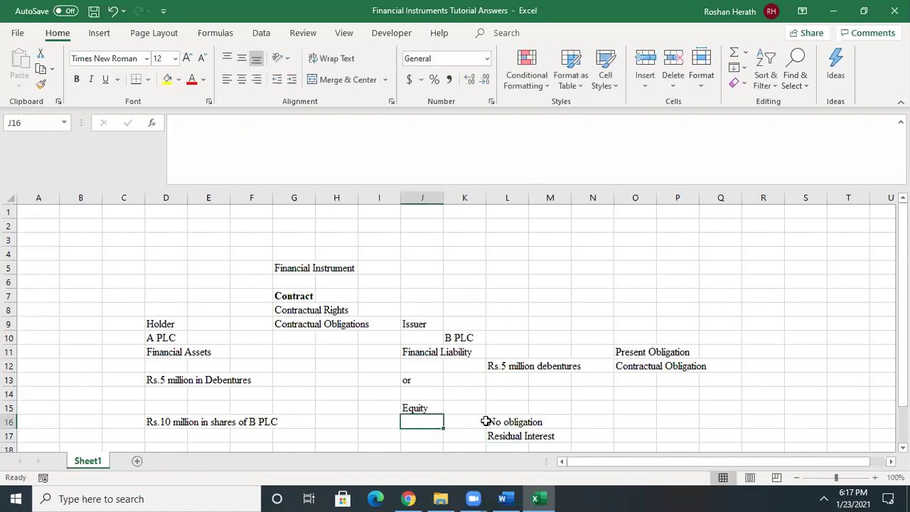
click(420, 433)
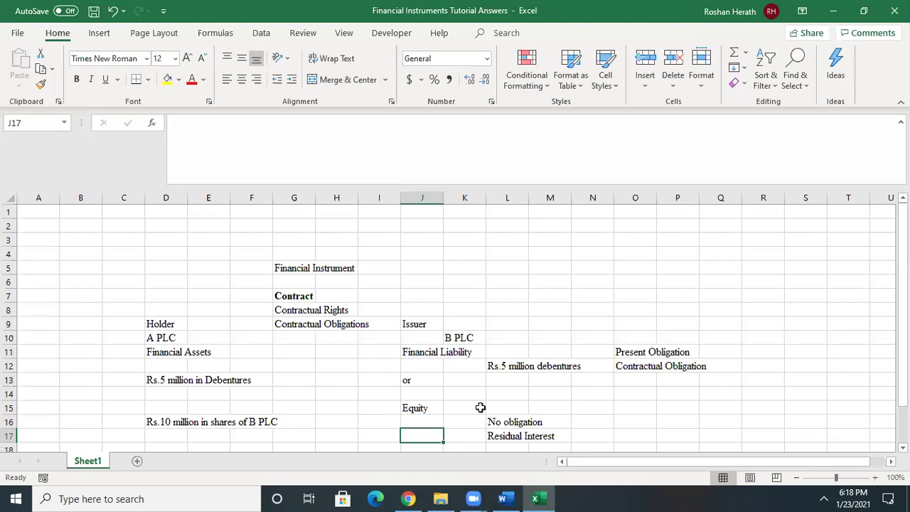
Switch to the Financial InstrumentTutorial document in Word and answer "Yes" in the Financial instrument column for Trade receivables
click(506, 497)
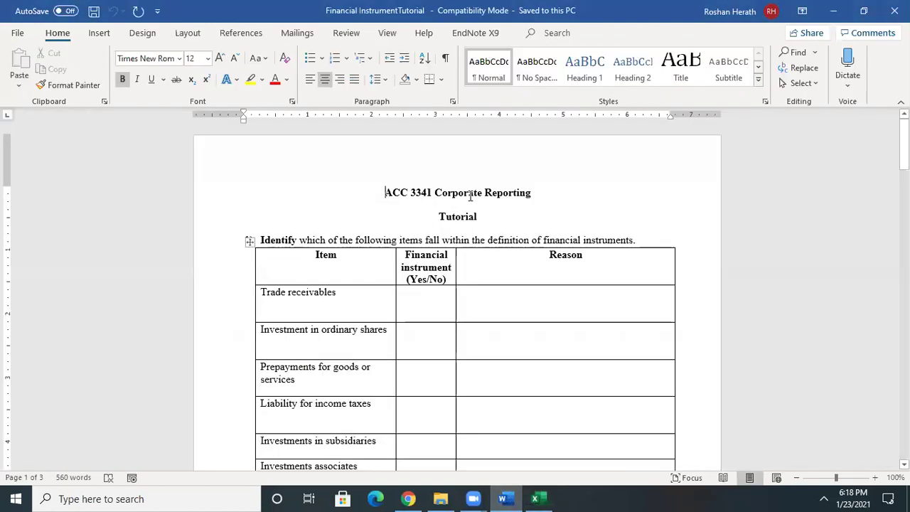
mouse_move(903, 144)
mouse_down()
mouse_move(903, 158)
mouse_move(903, 146)
mouse_up()
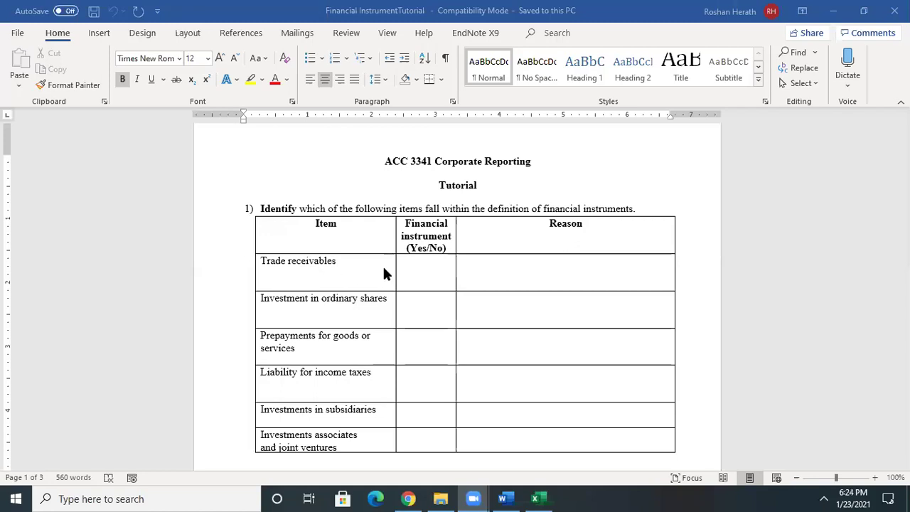
click(424, 274)
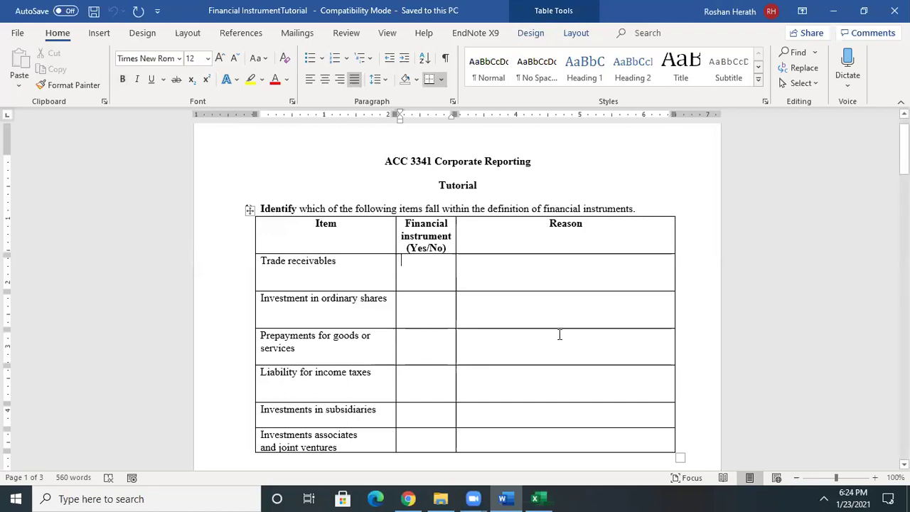
text(Yes)
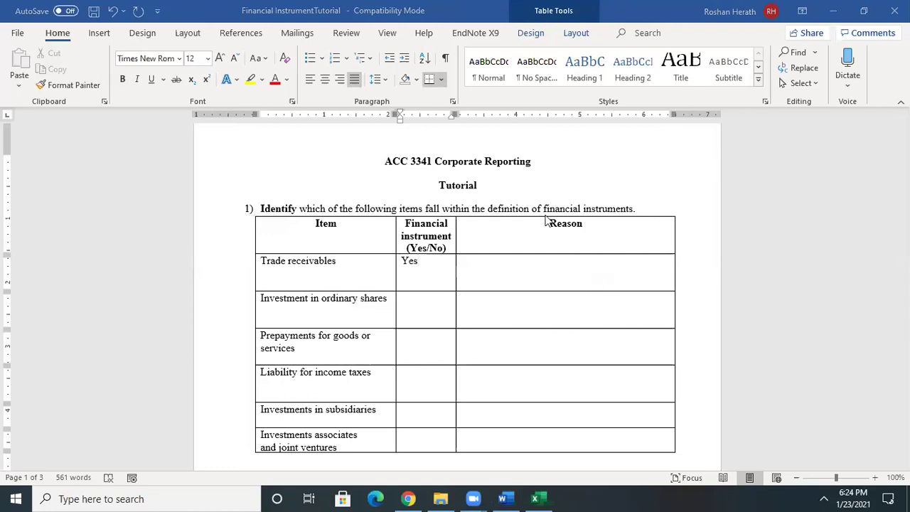
Enter "Contractual right to receive cash" as the reason for Trade receivables, on the second line of its cell
click(491, 266)
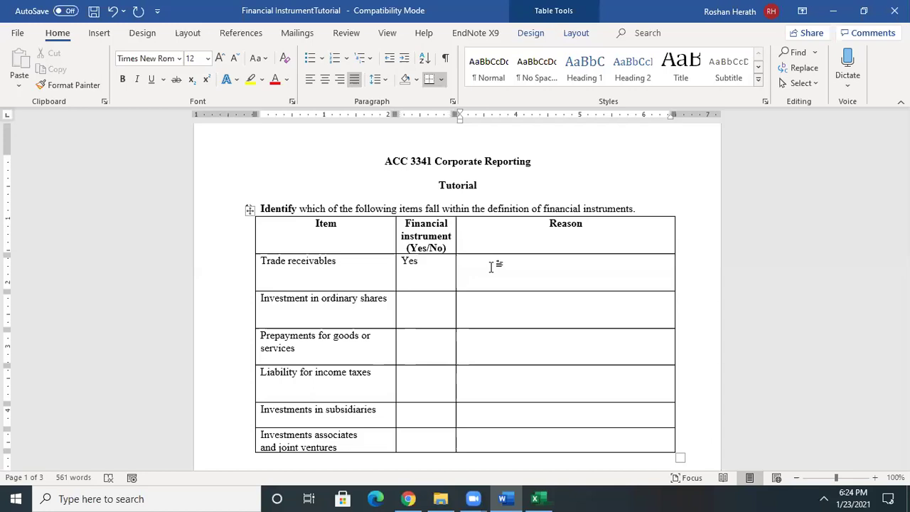
text(Contractua)
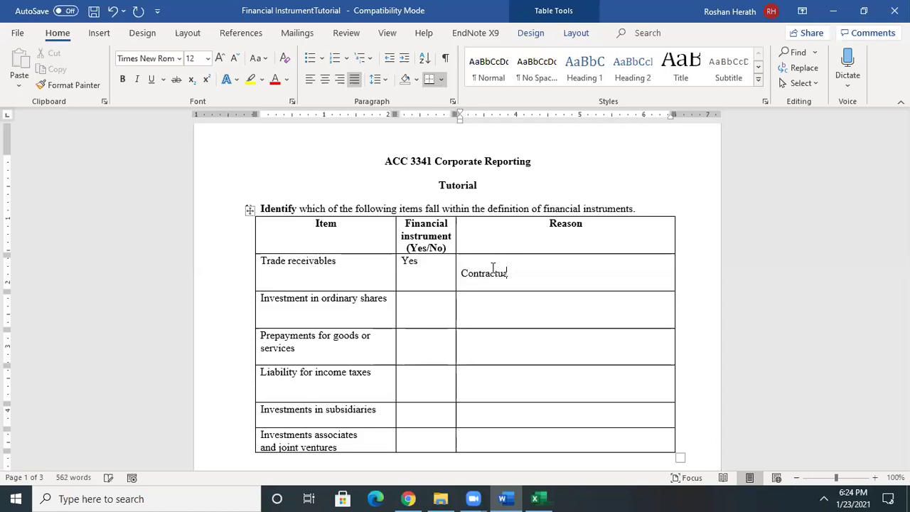
text(l right to )
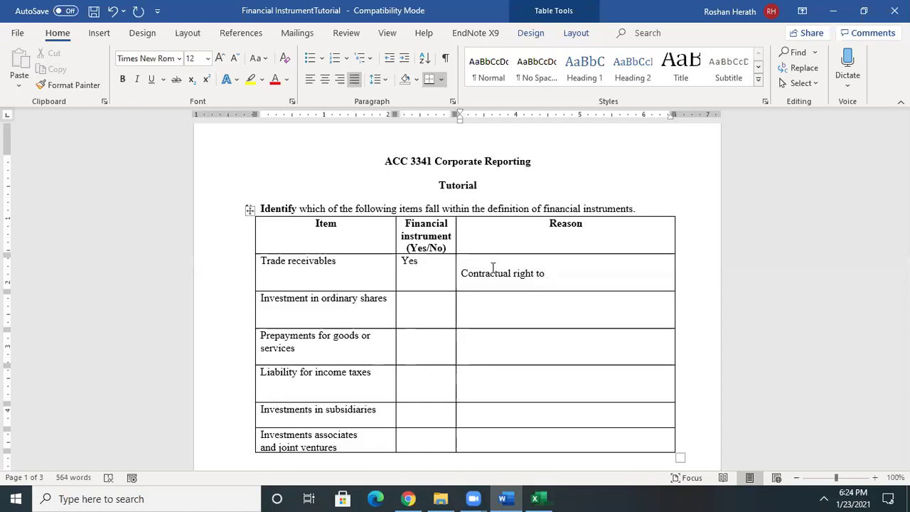
text(receive cash)
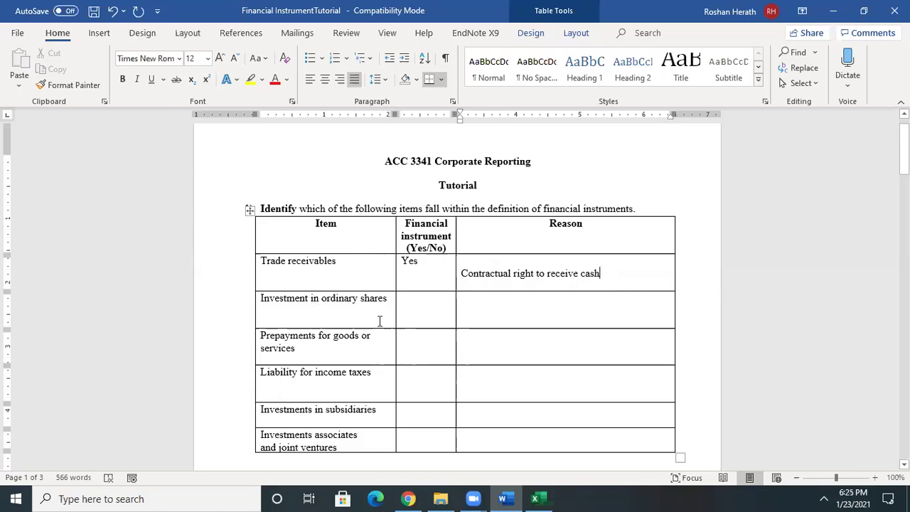
Answer "Yes" for Investment in ordinary shares, with the reason "Equity instrument of another entity" on the second line of its cell
click(432, 301)
text(Yes)
click(500, 303)
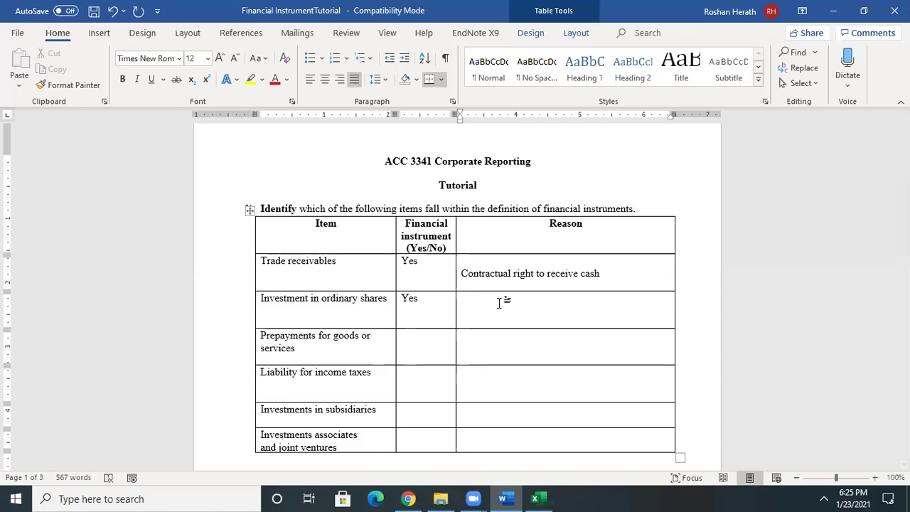
text(eQ)
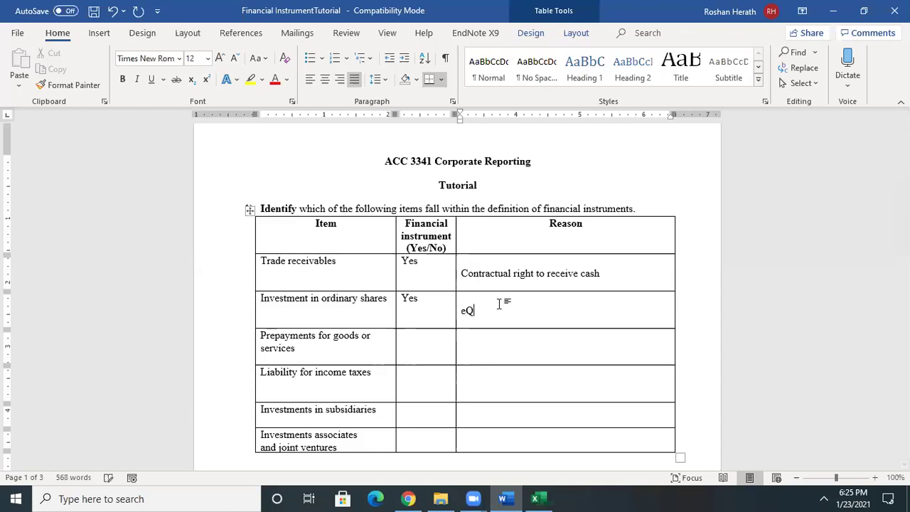
text(UITY instrument odf)
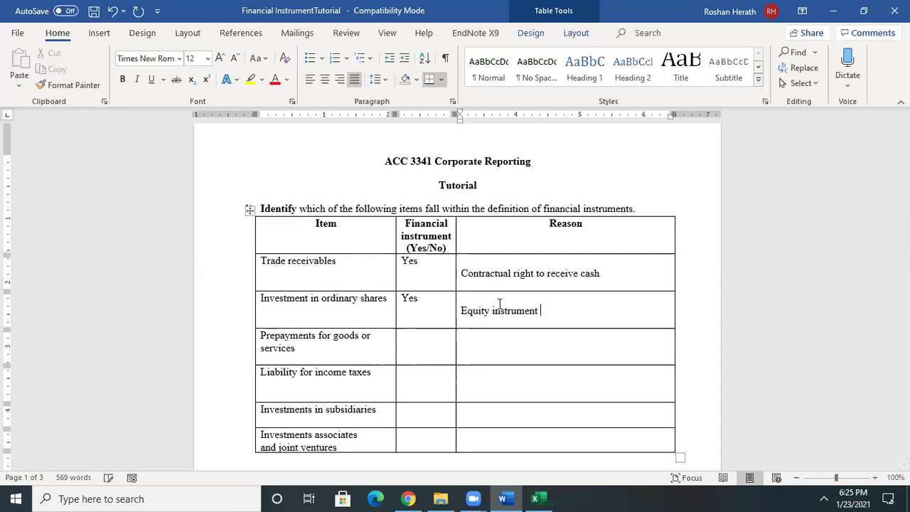
key(BackSpace)
key(BackSpace)
text(f another entity)
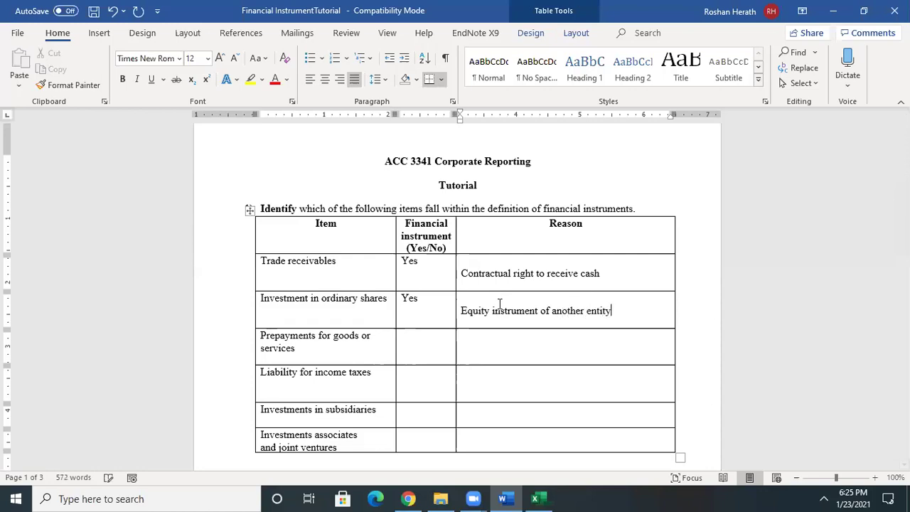
Answer "No" in the Financial instrument column for Prepayments for goods or services
click(417, 352)
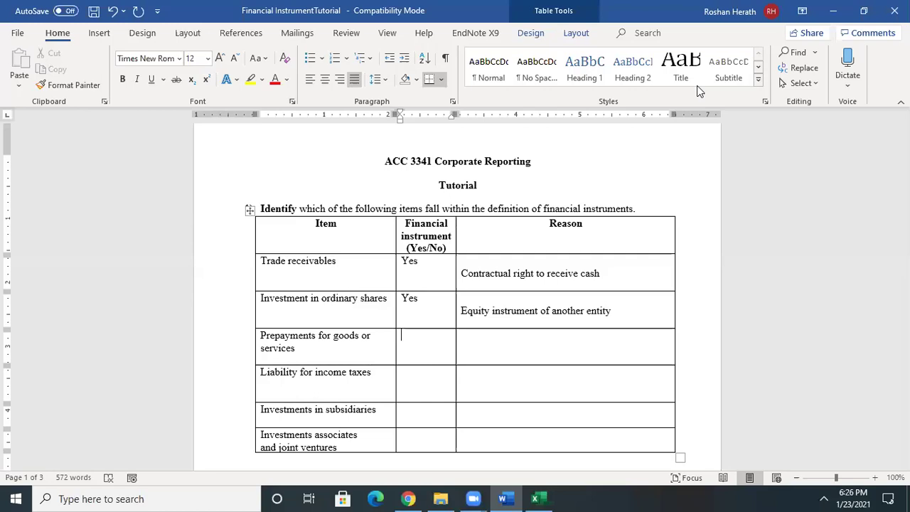
click(433, 335)
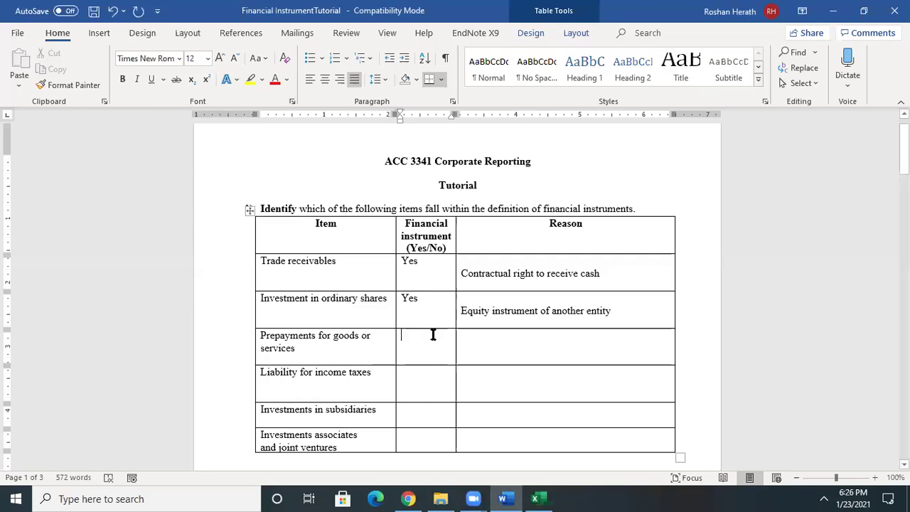
text(No)
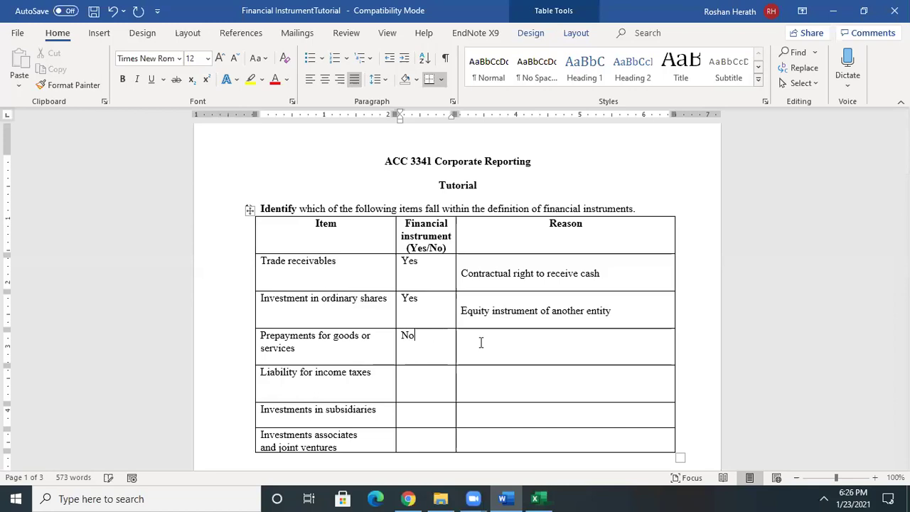
Enter "Contractual right to receive goods or services" as the reason for Prepayments for goods or services, with "receive" spelled correctly
click(494, 338)
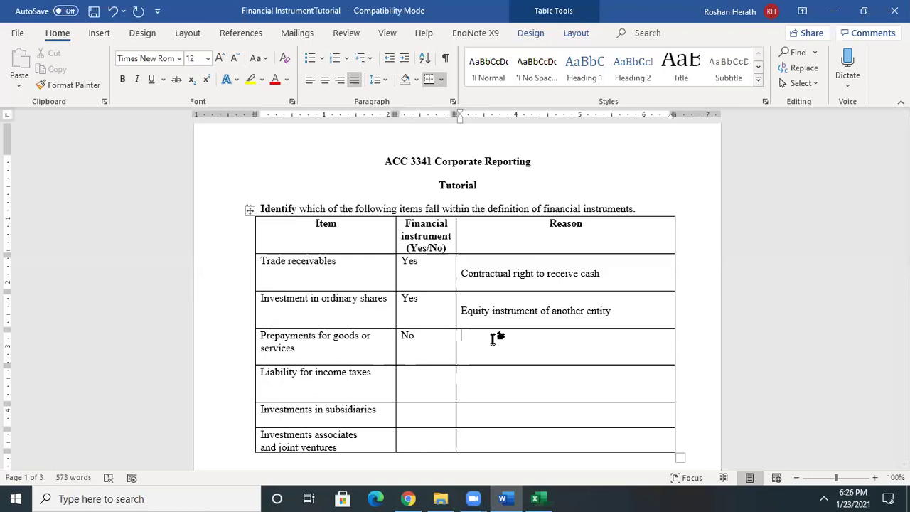
text(Contractual )
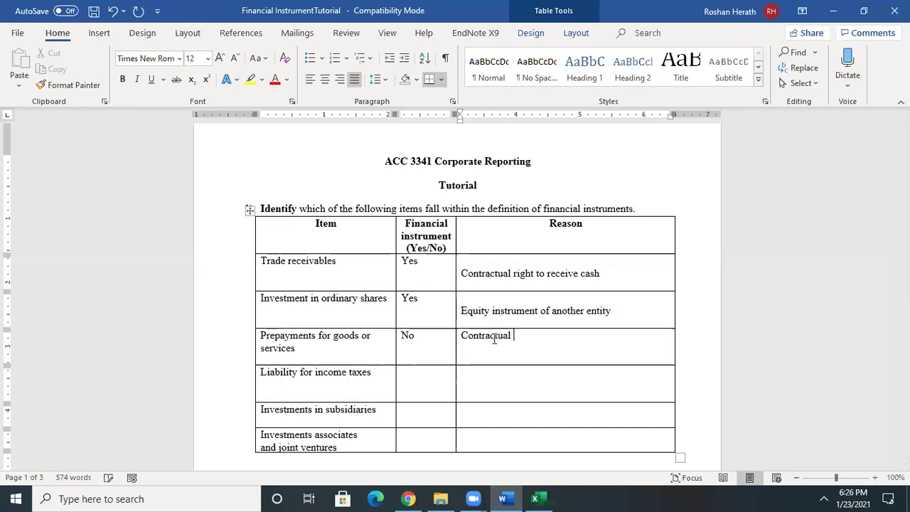
text(right)
text(to recive )
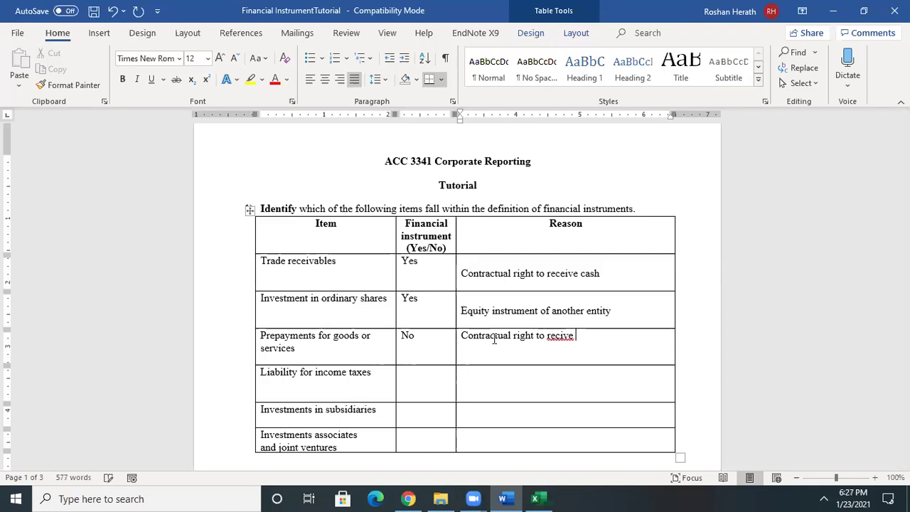
text(goods or serv)
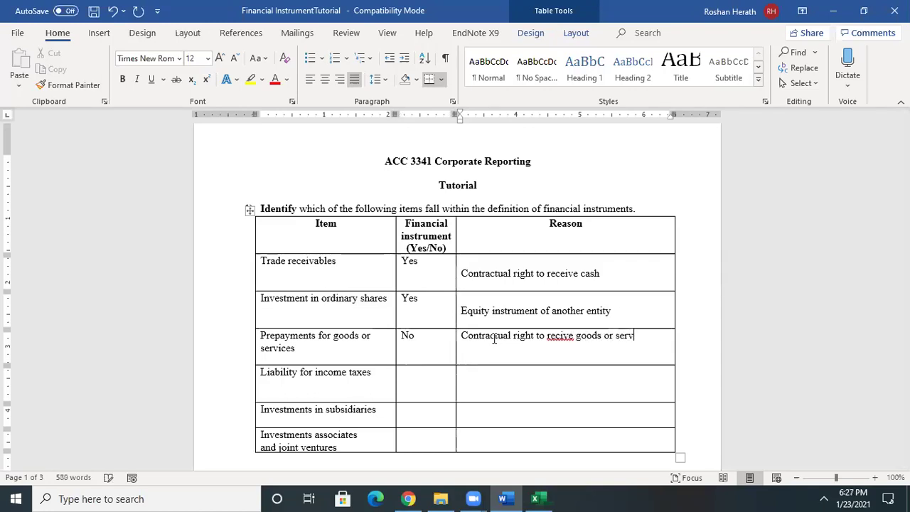
text(ices)
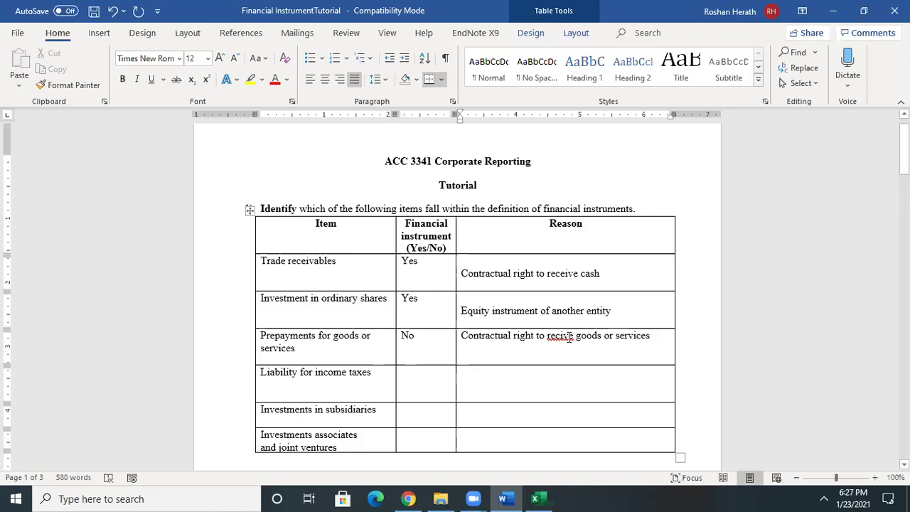
right_click(566, 339)
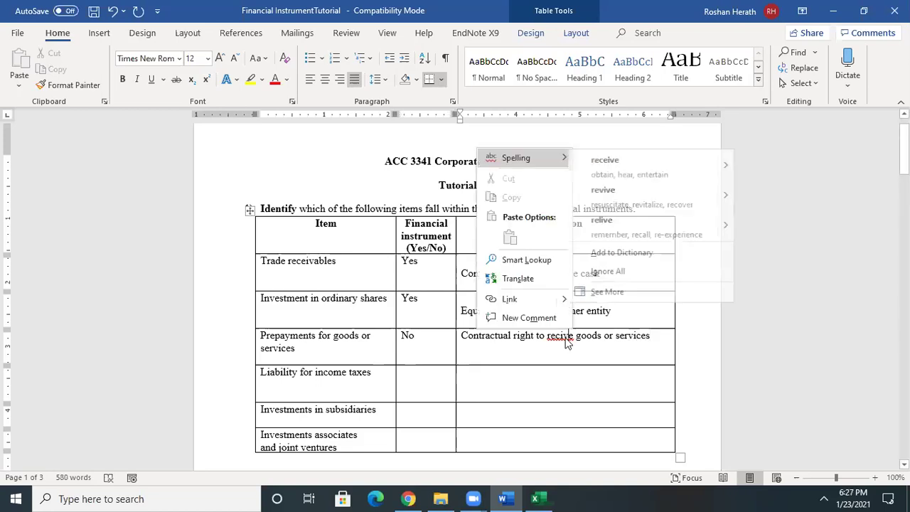
click(616, 159)
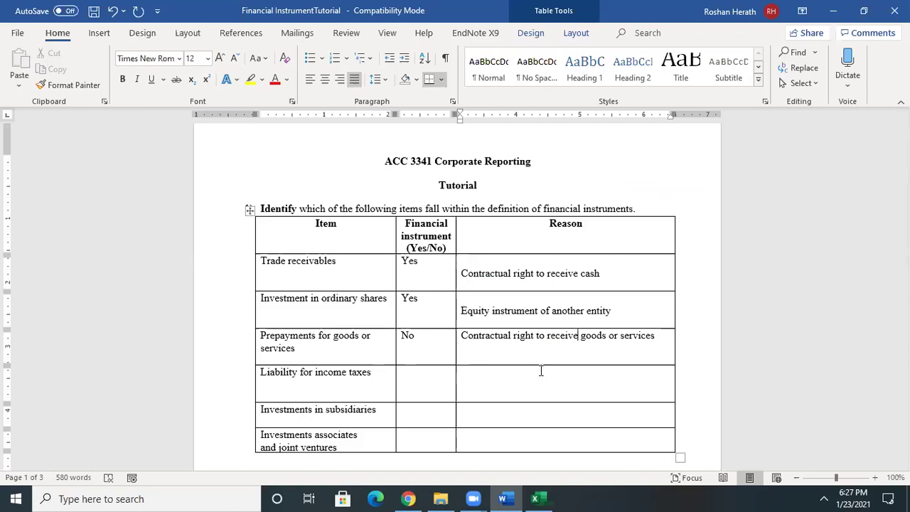
Answer "No" for Liability for income taxes, with the reason "Statutory obligation" on the second line of its cell
click(422, 398)
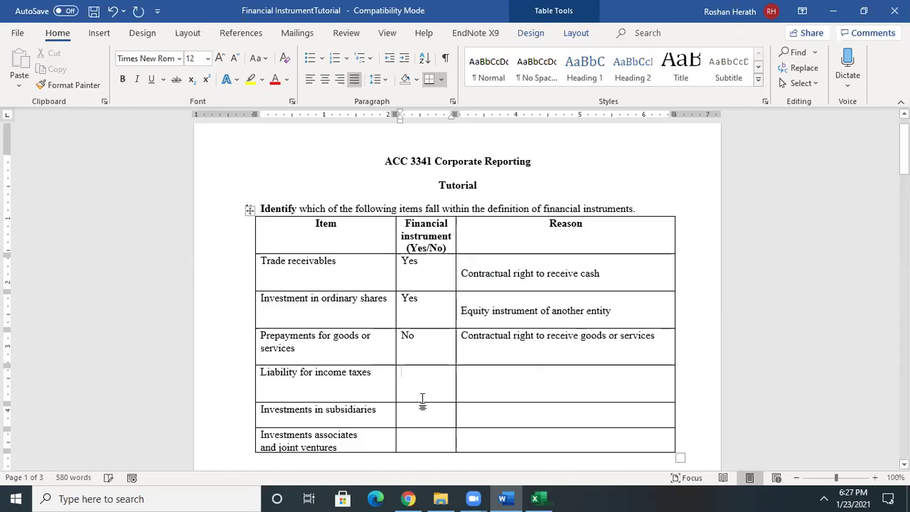
scroll(455, 298, down, 1)
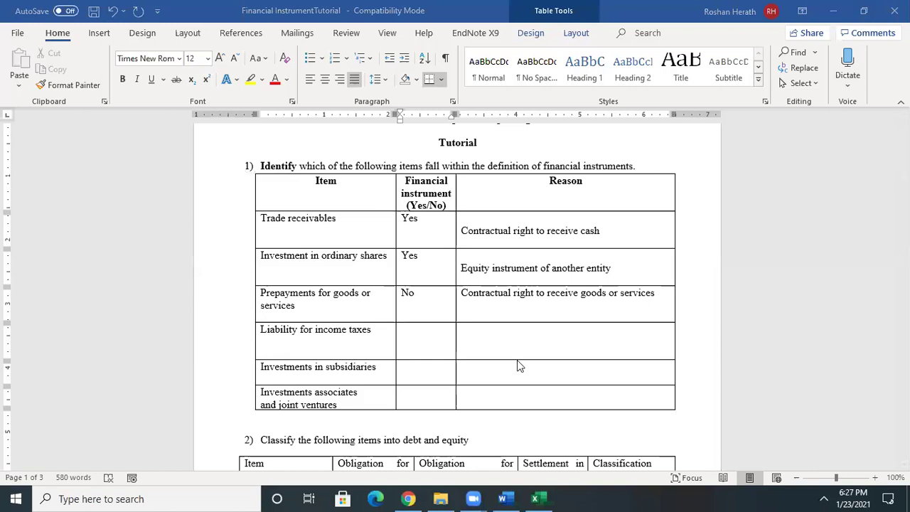
text(No)
click(487, 341)
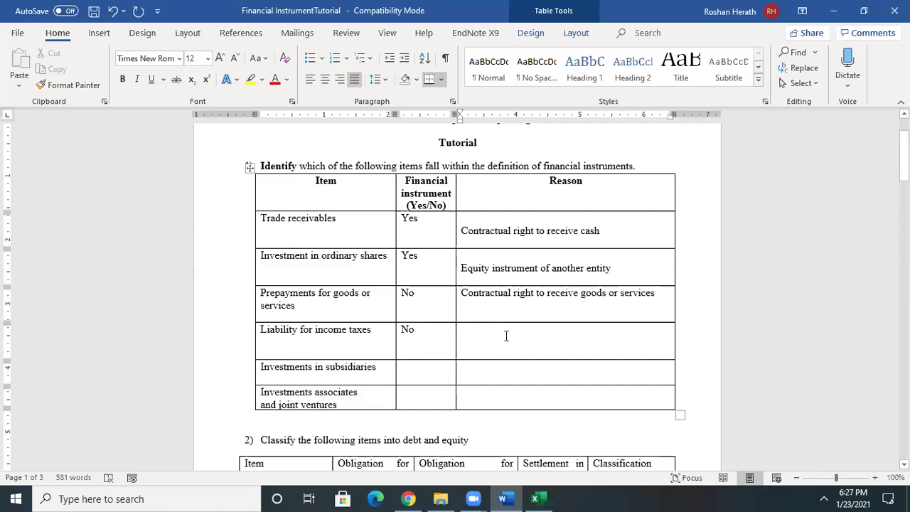
click(505, 335)
text(Statut)
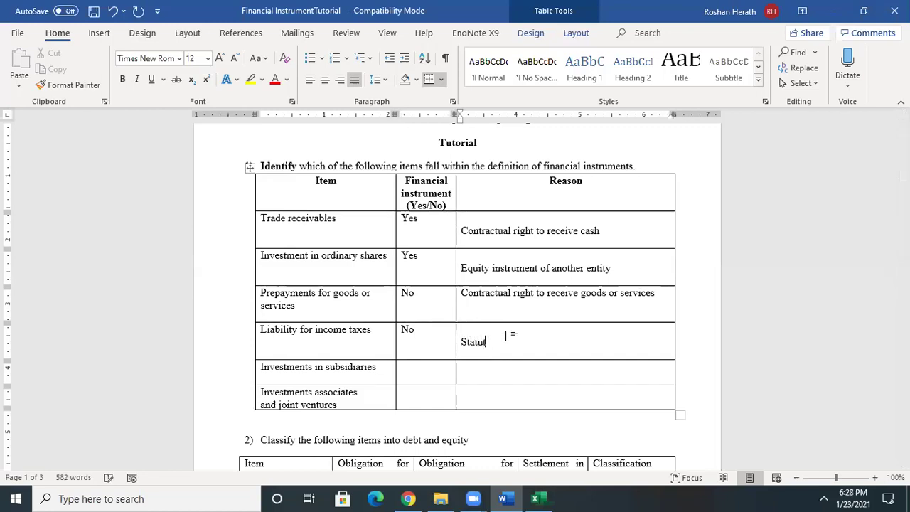
text(ory )
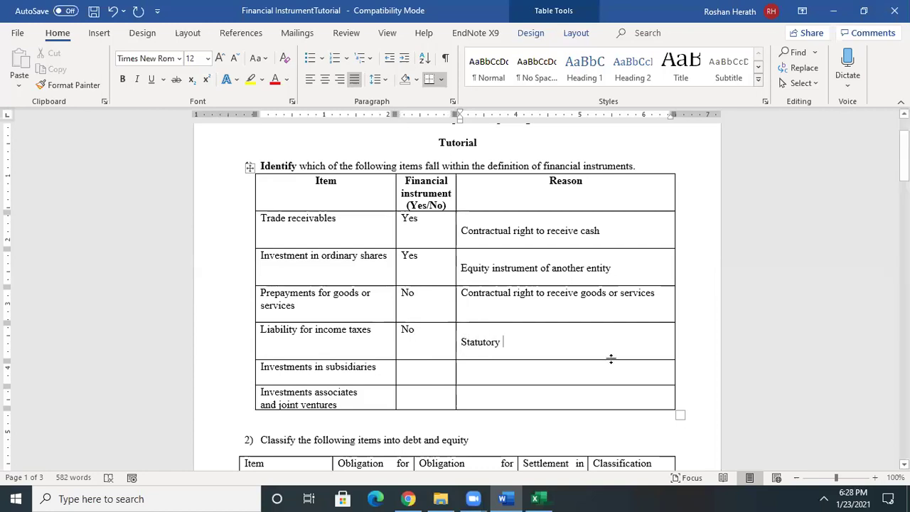
text(obli)
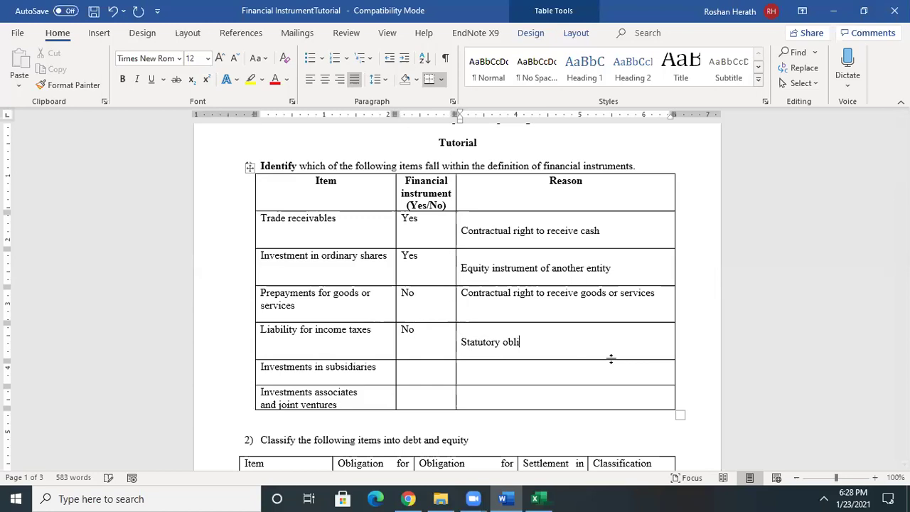
text(gation)
key(Return)
Answer "No" in the Financial instrument column for Investments in subsidiaries
click(490, 369)
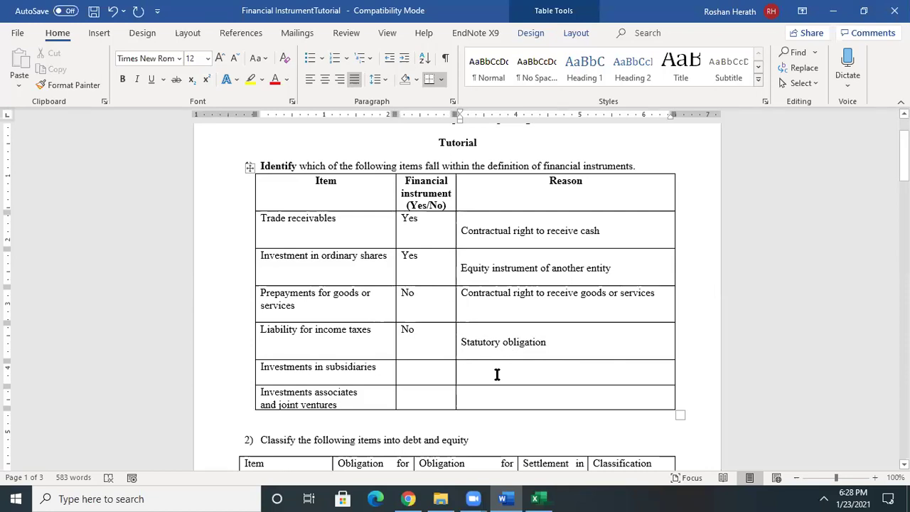
click(410, 376)
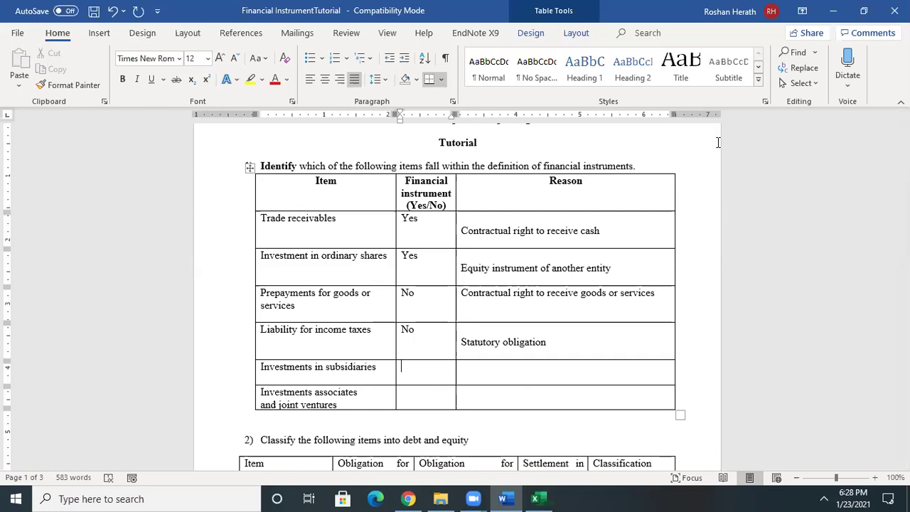
click(453, 374)
text(No)
Enter "Scoped out from Financial Instrument Standards" as the reason for Investments in subsidiaries and start a second line in the cell
click(470, 368)
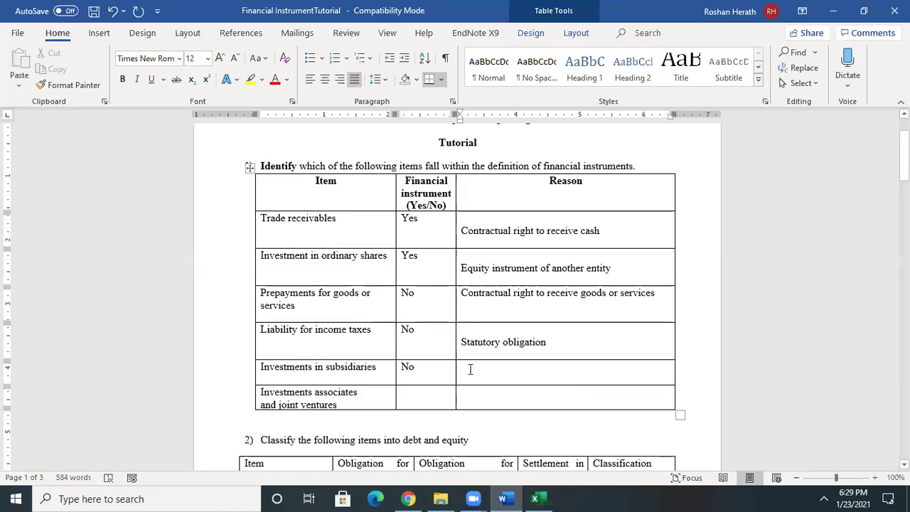
text(Sc)
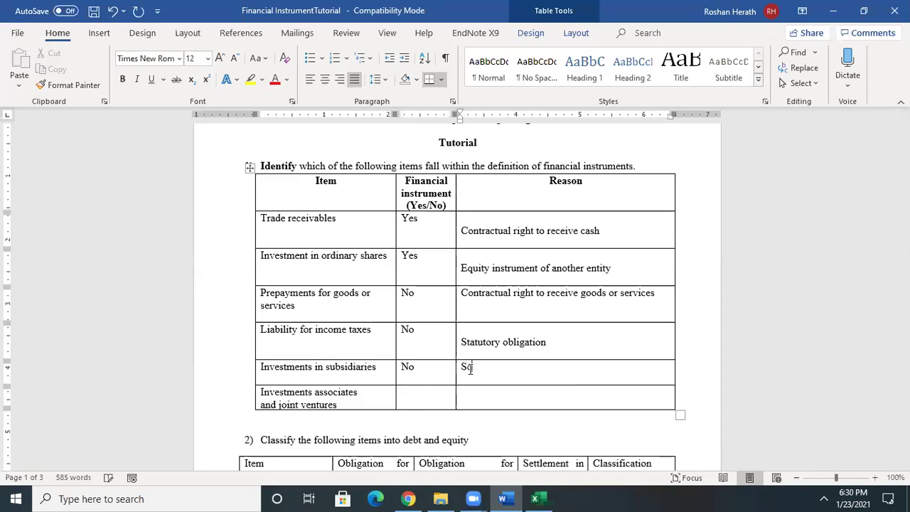
text(oped)
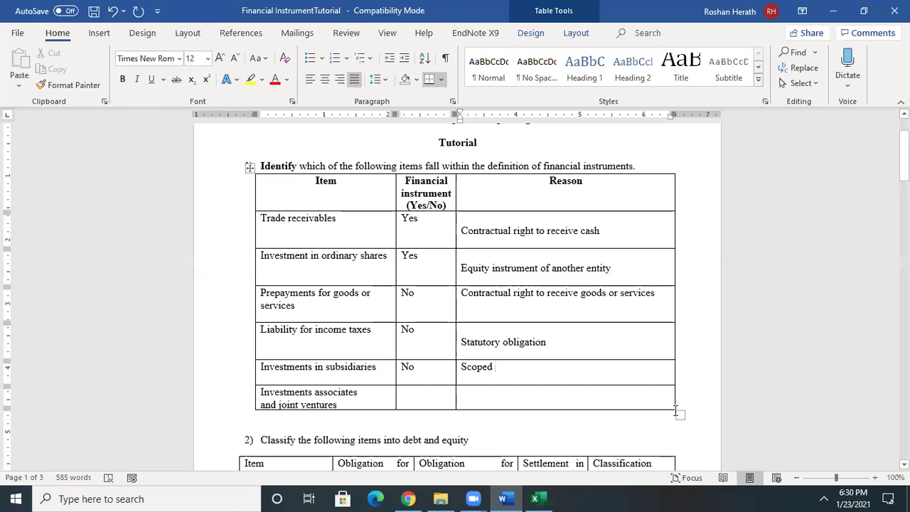
text( out from )
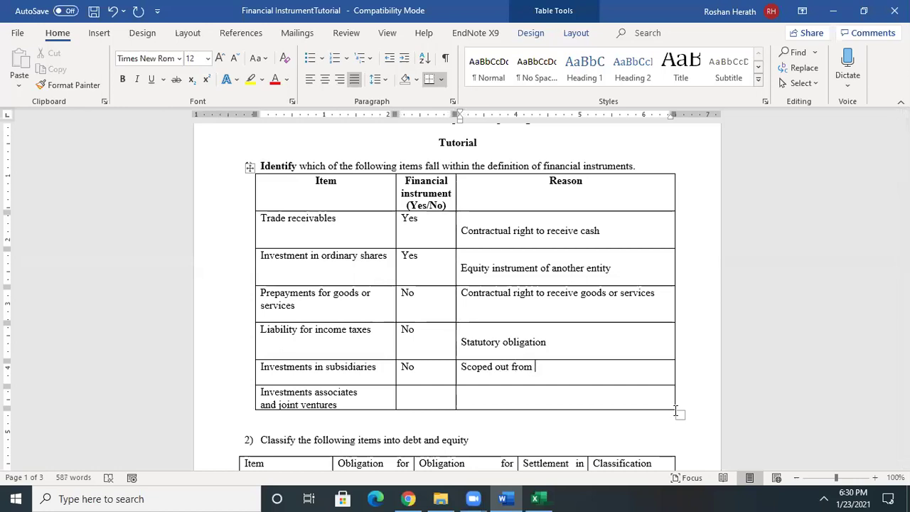
text(Fin)
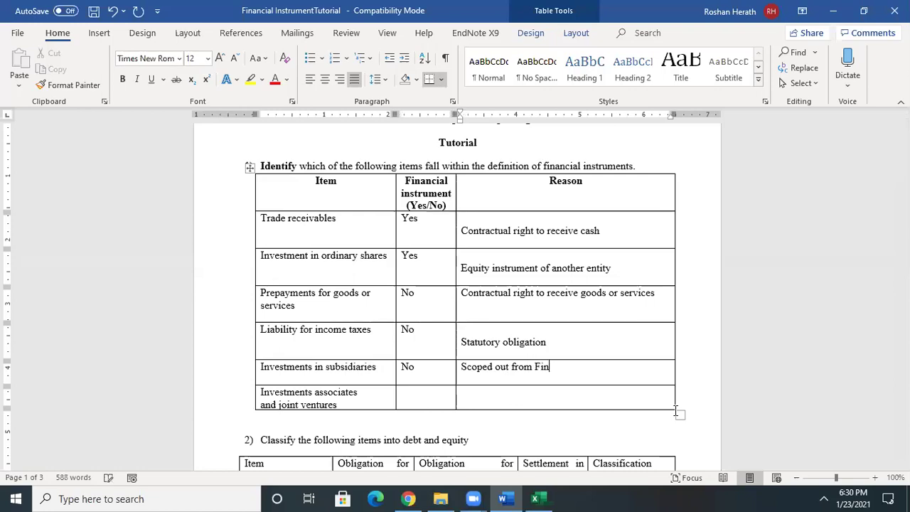
text(ancial Instrument )
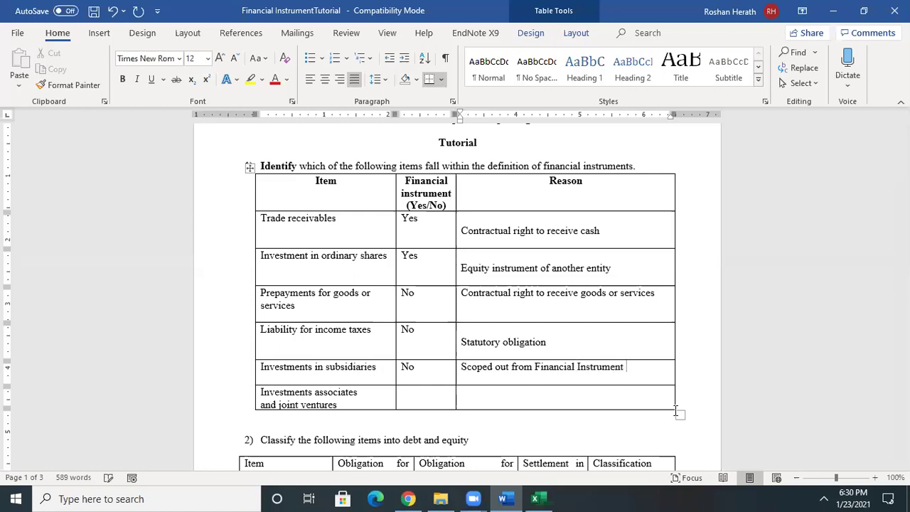
text(Standards)
key(Return)
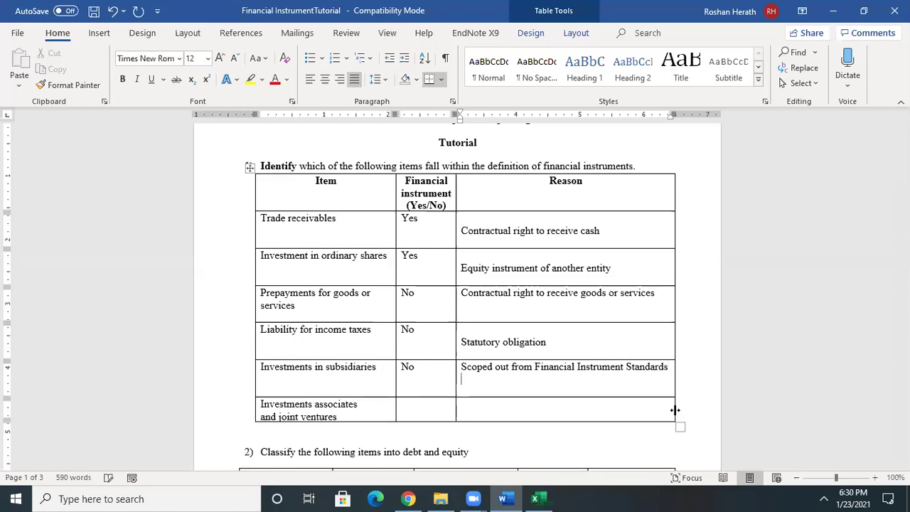
Add "SLFRS 3 and SLFRS 10" on the second line of the Investments in subsidiaries reason
text(SLFRS 3 AND slfrs)
key(BackSpace)
key(BackSpace)
key(BackSpace)
key(BackSpace)
key(BackSpace)
key(BackSpace)
key(BackSpace)
key(BackSpace)
key(BackSpace)
key(BackSpace)
key(BackSpace)
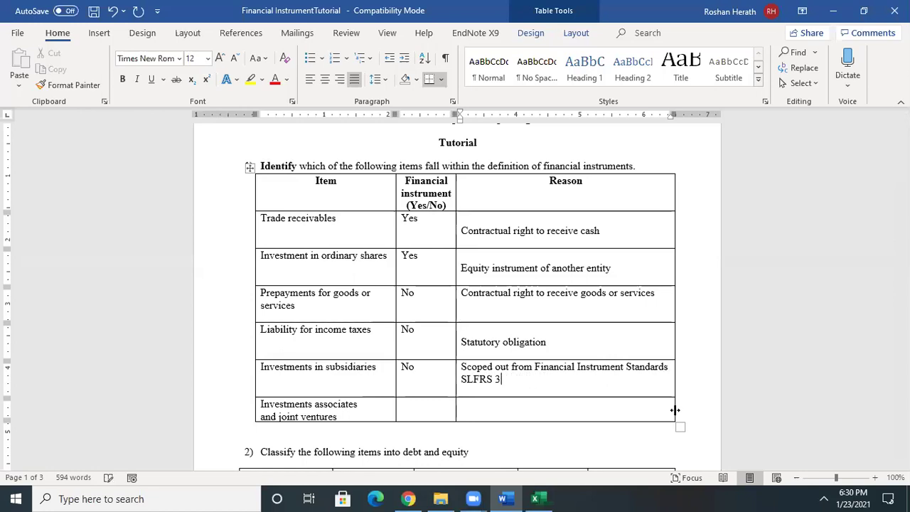
text(AND)
key(BackSpace)
key(BackSpace)
key(BackSpace)
key(BackSpace)
key(BackSpace)
text(and SLFRS 10)
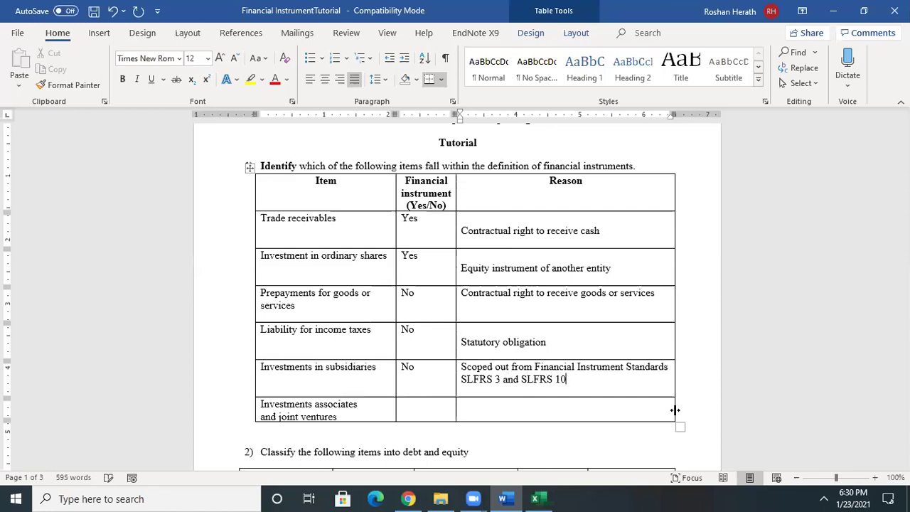
Answer "No" in the Financial instrument column for Investments associates and joint ventures
click(451, 404)
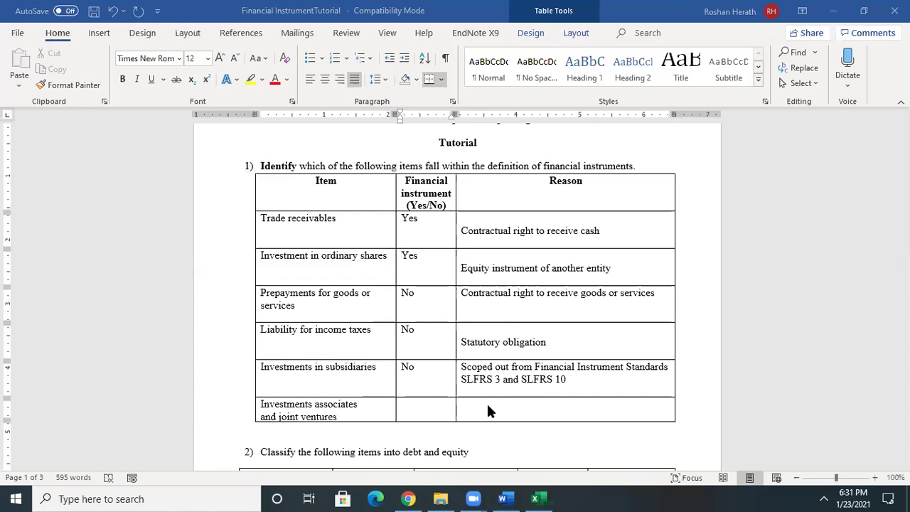
click(415, 403)
text(n)
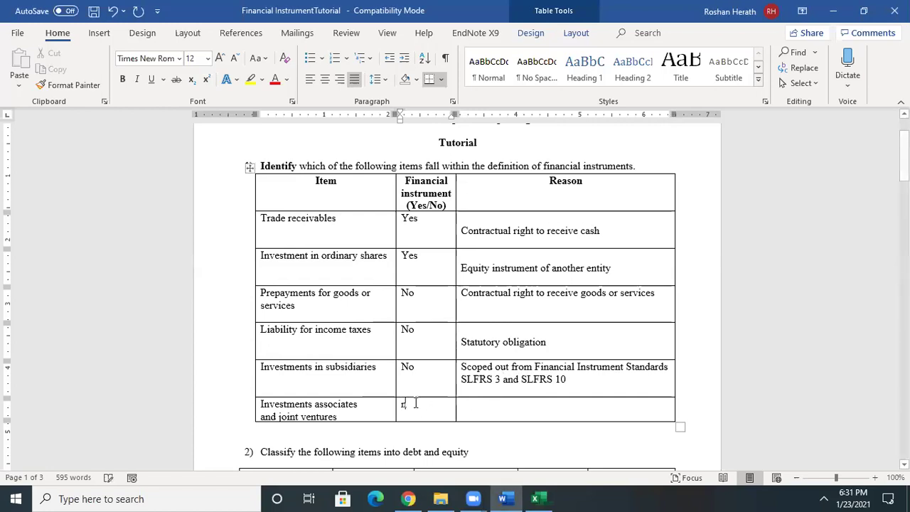
key(BackSpace)
text(No)
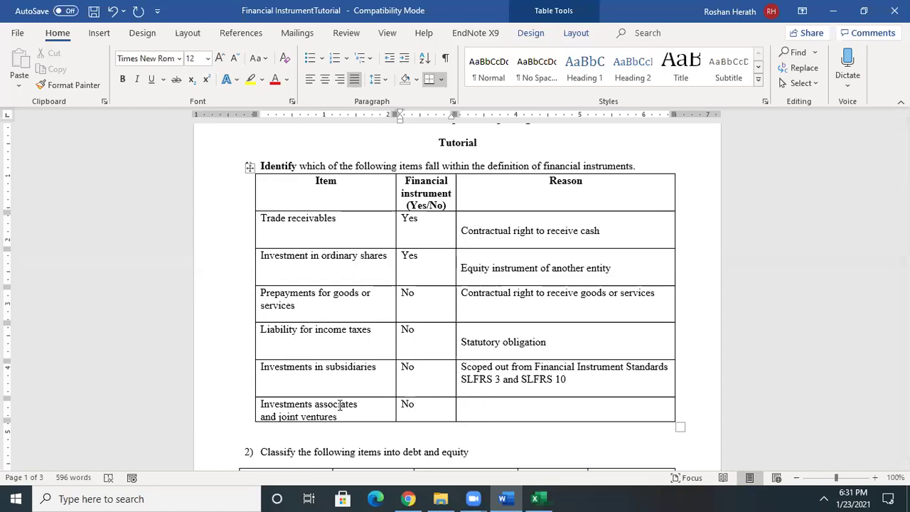
Copy "Scoped out from Financial Instrument Standards" from the subsidiaries row into the Reason cell for Investments associates and joint ventures
click(481, 408)
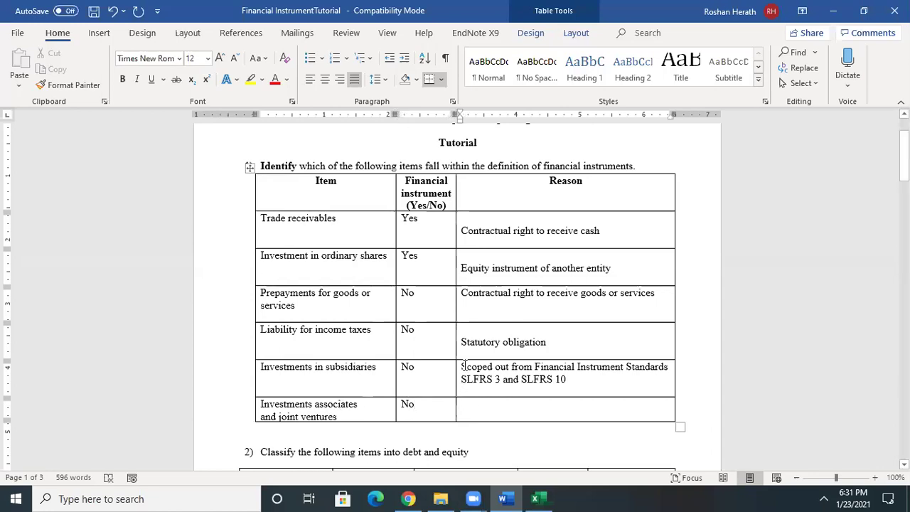
drag(463, 366, 663, 371)
key(ctrl+c)
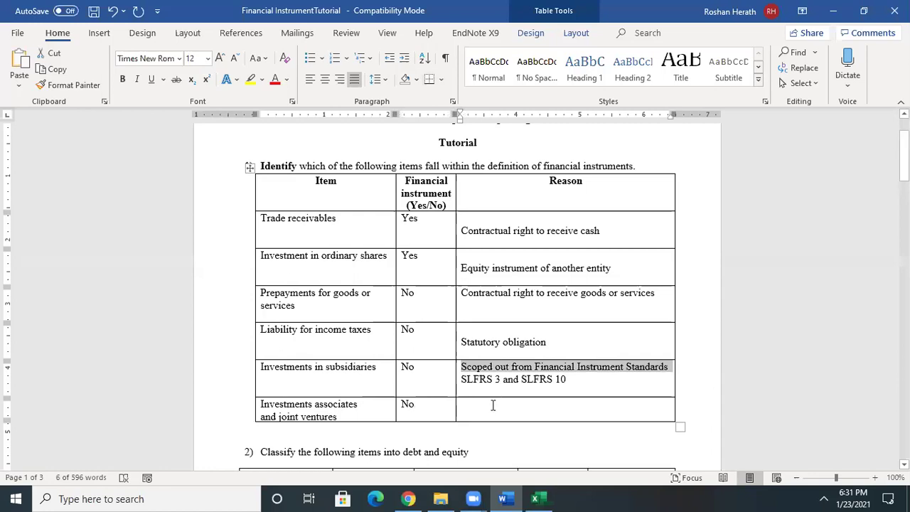
click(490, 405)
key(ctrl+v)
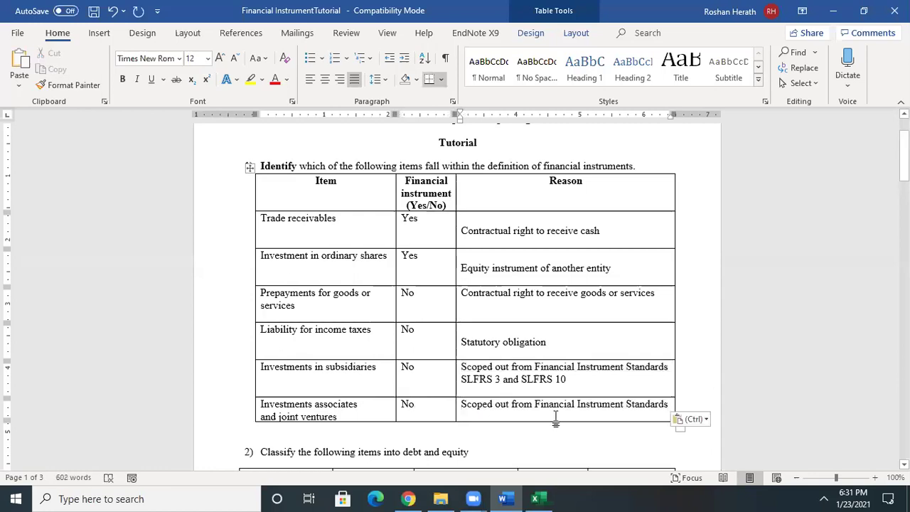
Add "LKAS 28" on the second line of the reason for Investments associates and joint ventures
text(S)
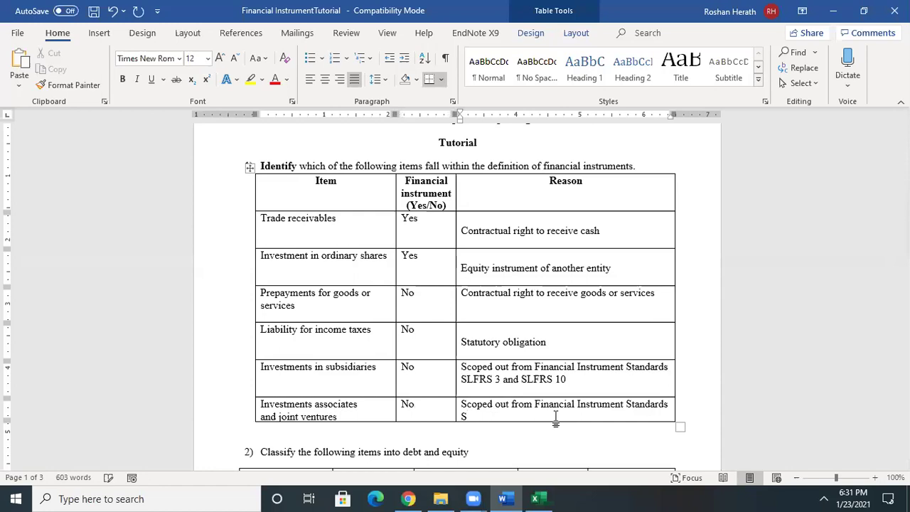
key(BackSpace)
text(LKA)
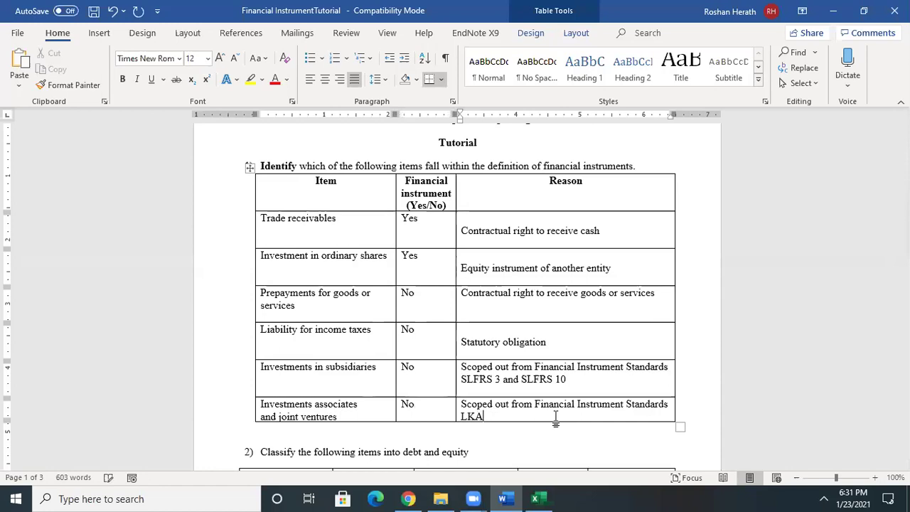
text(S 27)
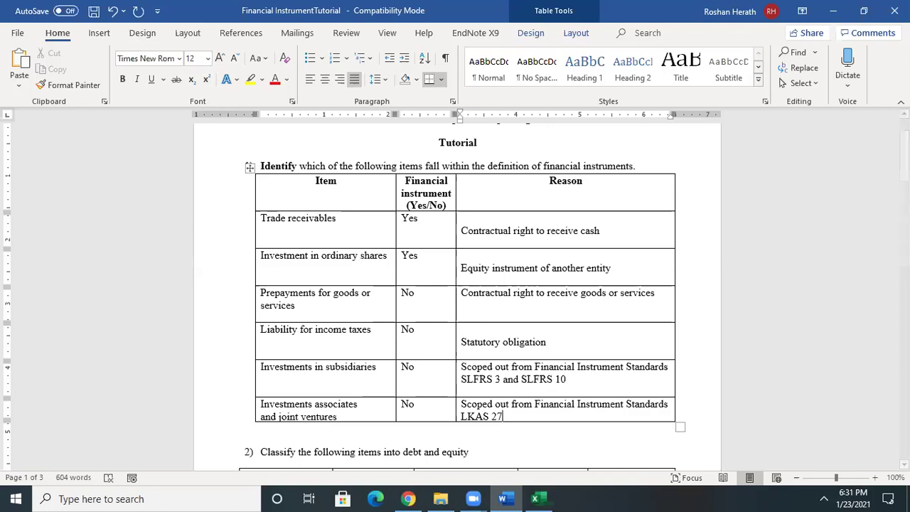
key(BackSpace)
text(8)
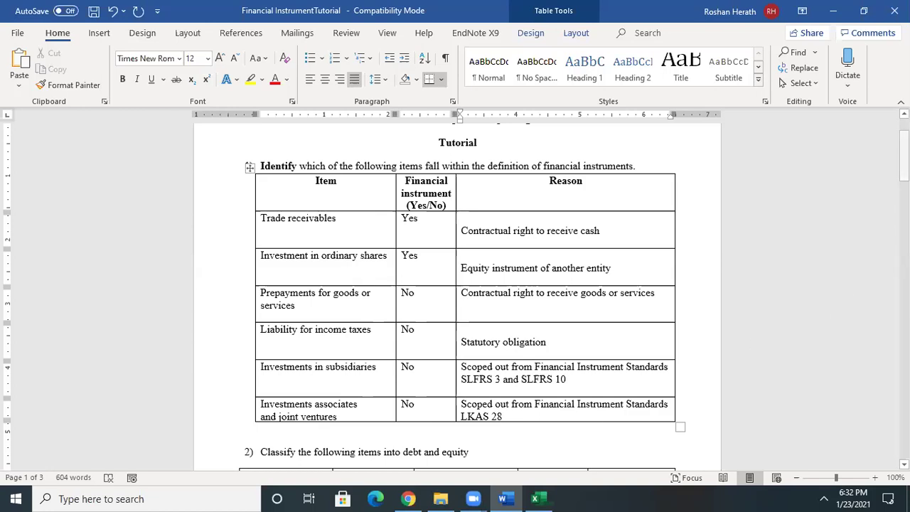
Switch to the Excel workbook and add a bottom border to cells D22:J22, below the financial instrument diagram
drag(904, 153, 904, 153)
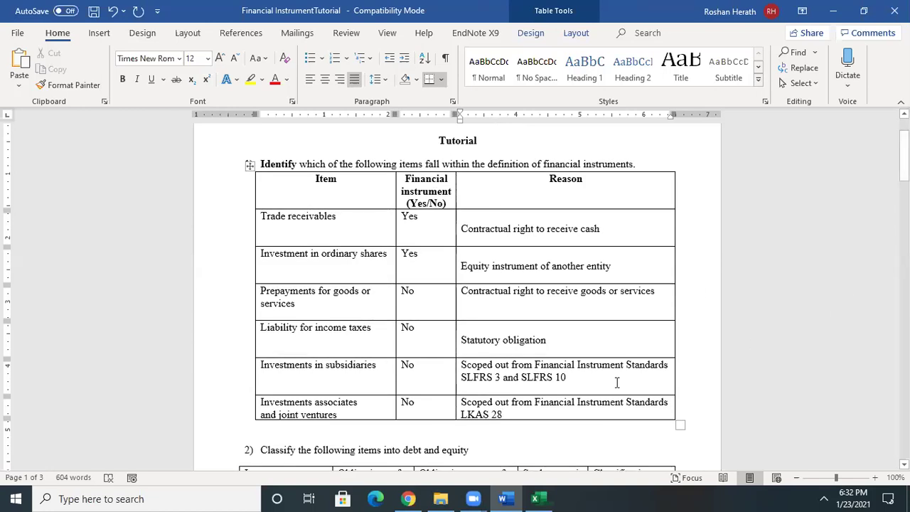
click(537, 497)
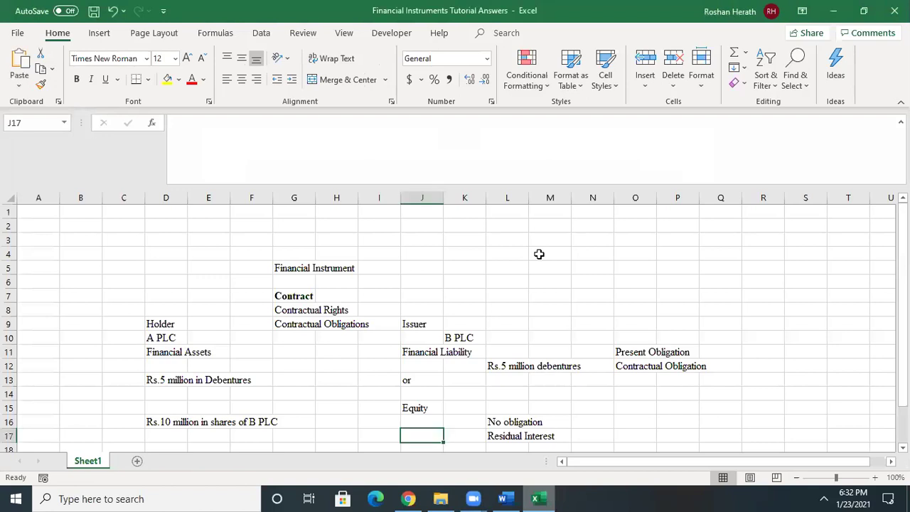
scroll(193, 343, down, 5)
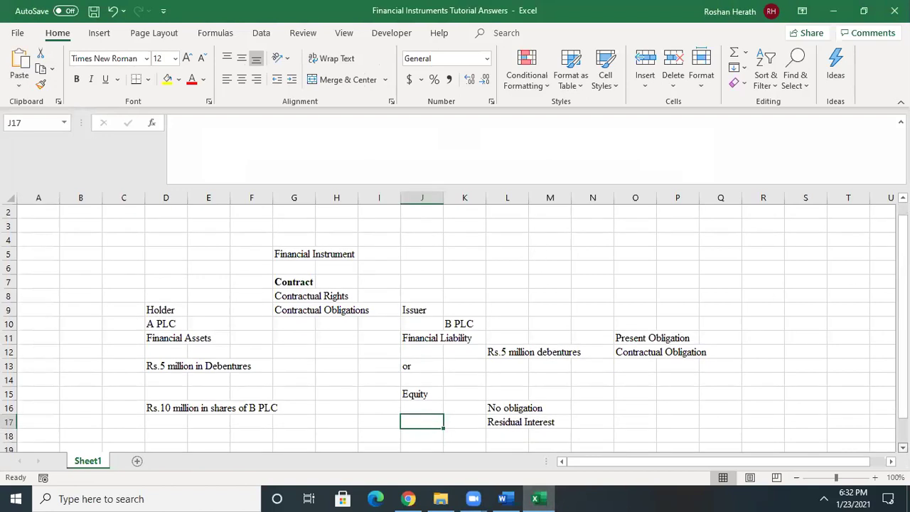
drag(158, 297, 402, 297)
click(136, 79)
click(223, 294)
click(231, 350)
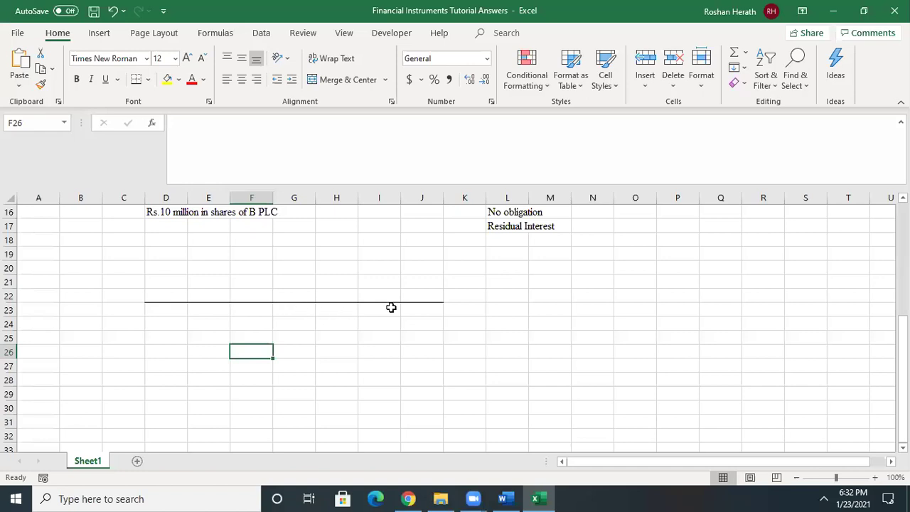
Remove the bottom border from cell J22 so the line spans only D22:I22
drag(386, 295, 173, 300)
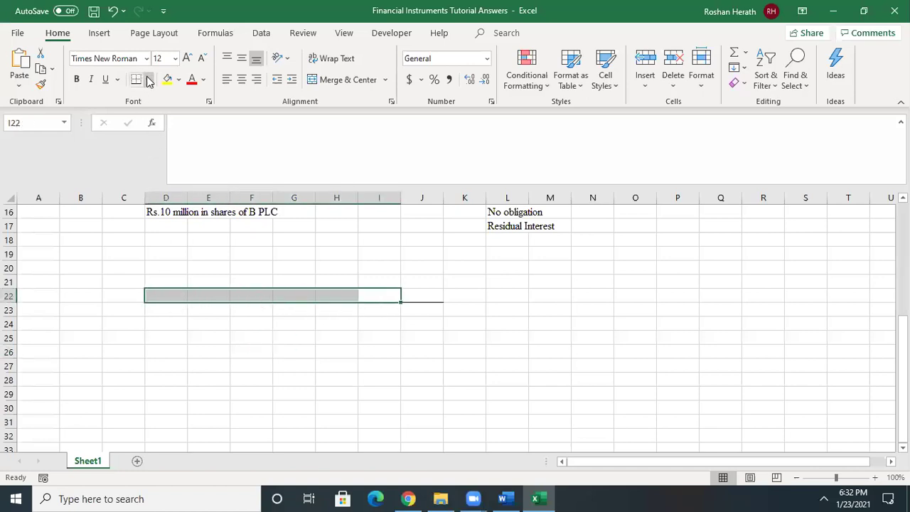
click(420, 299)
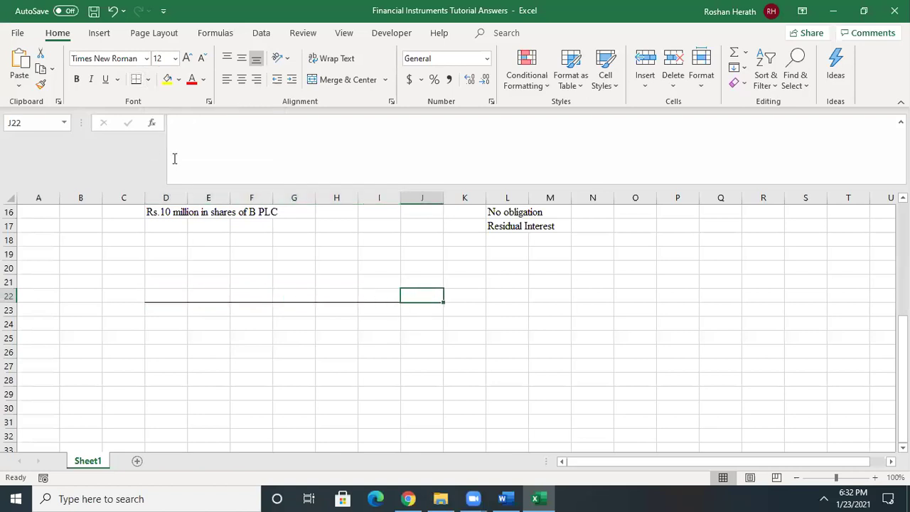
click(147, 79)
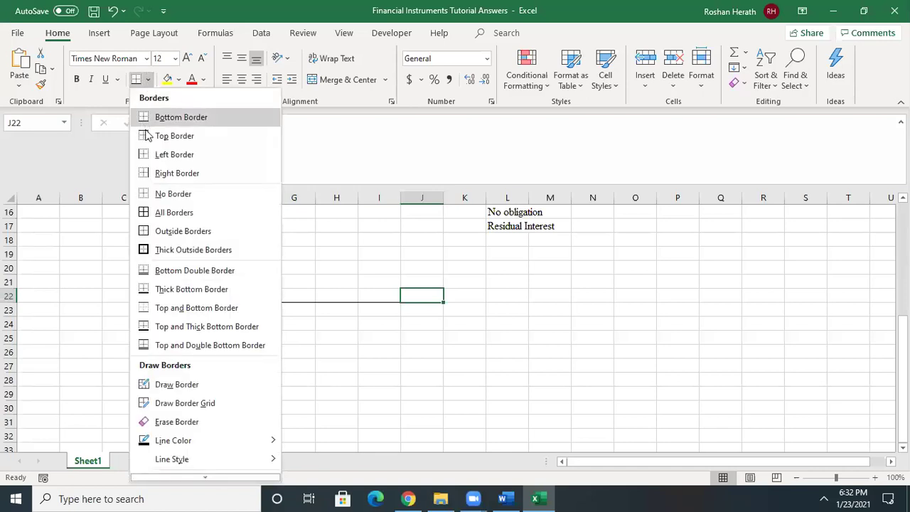
click(380, 397)
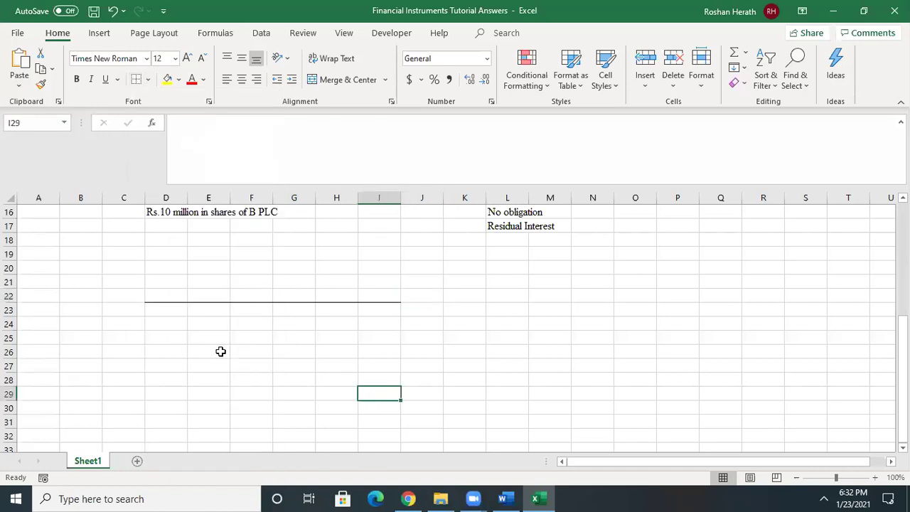
Merge and center cells F23:G23 under the horizontal line and enter 50% in the merged cell
click(268, 311)
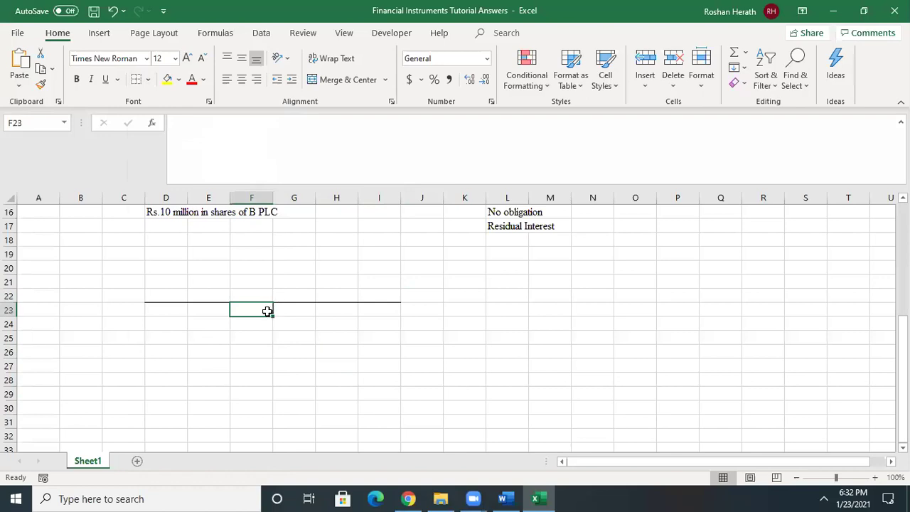
drag(270, 311, 284, 310)
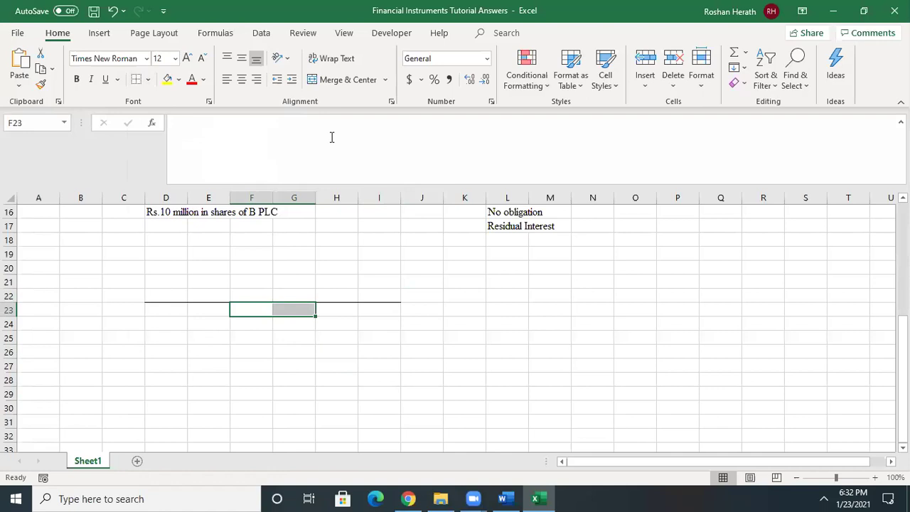
click(342, 80)
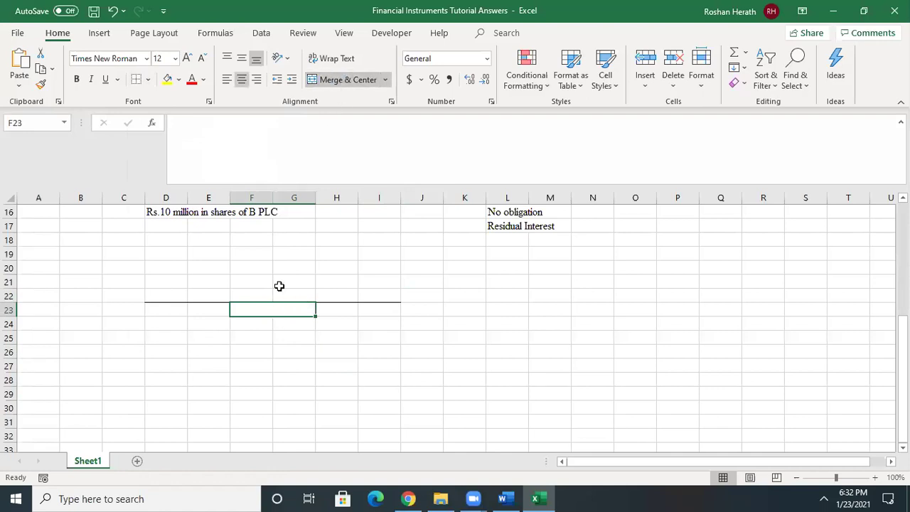
double_click(279, 307)
text(50%)
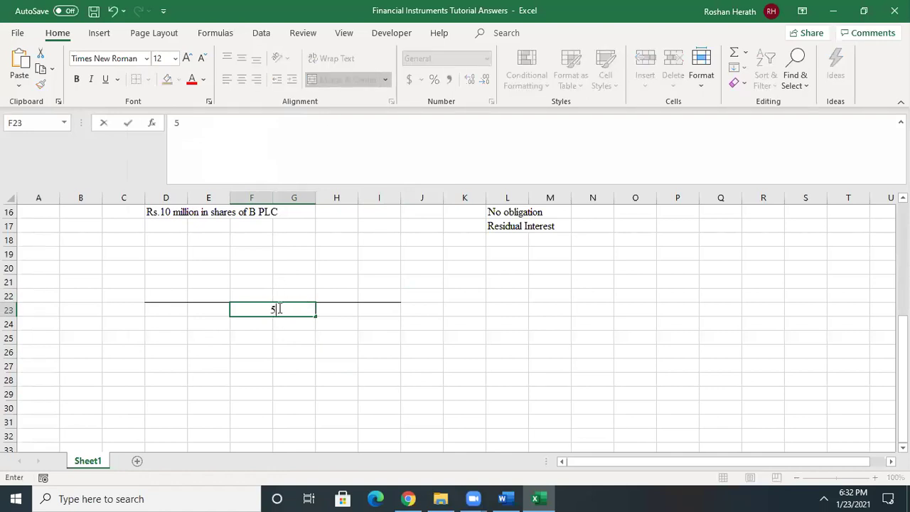
click(319, 355)
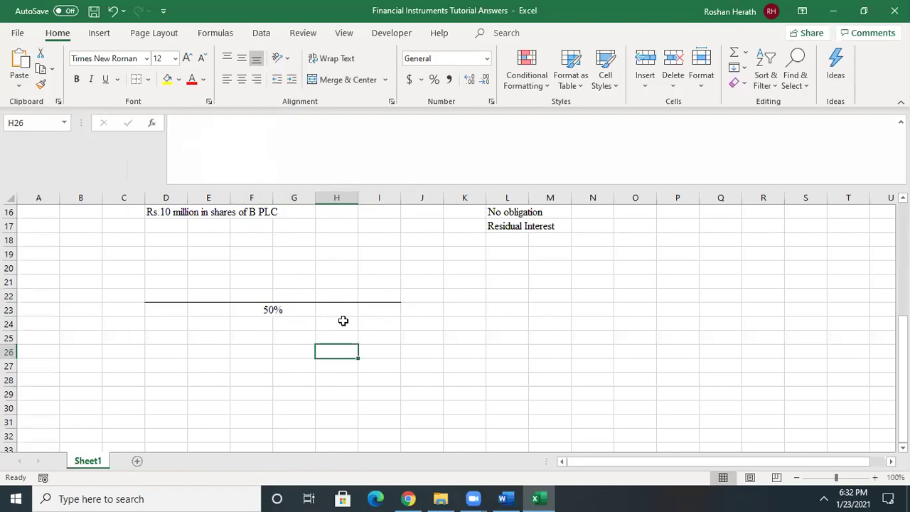
Enter "Investment in shares" in cell J22 at the end of the line
click(421, 299)
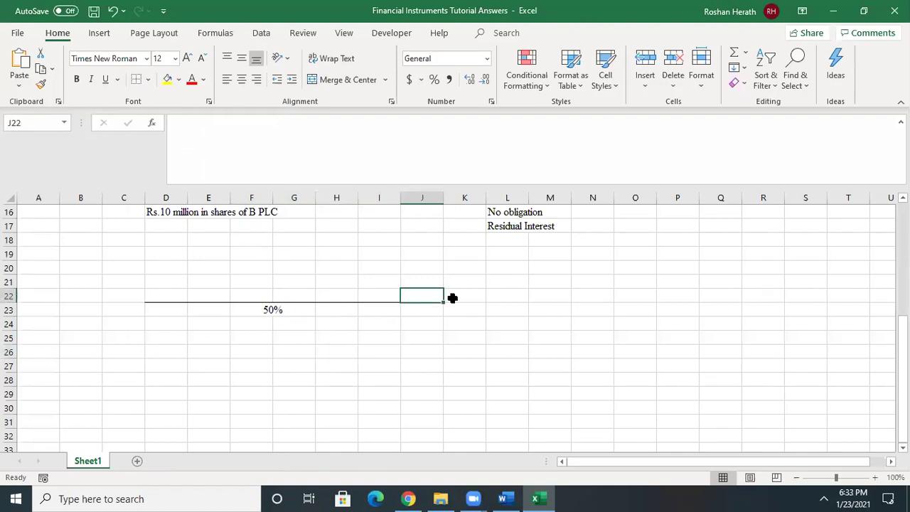
text(iN)
key(BackSpace)
key(BackSpace)
text(In)
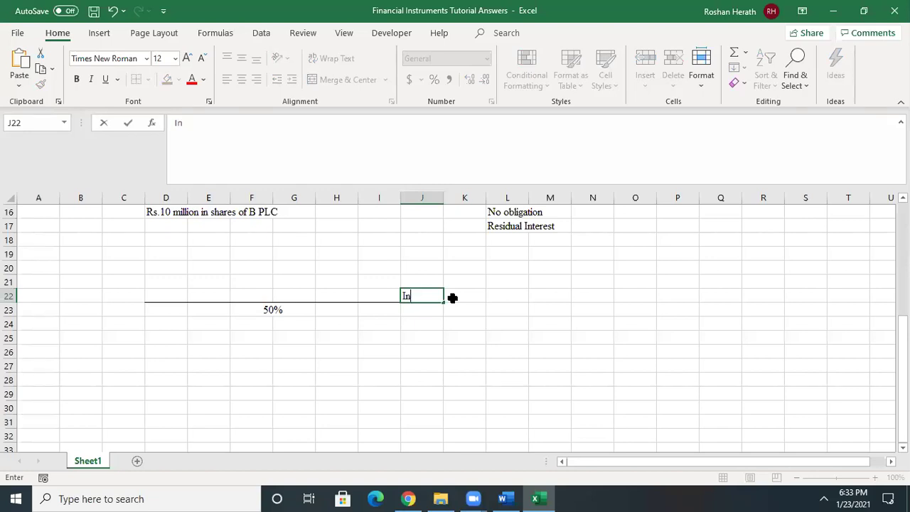
text(vestment in shares)
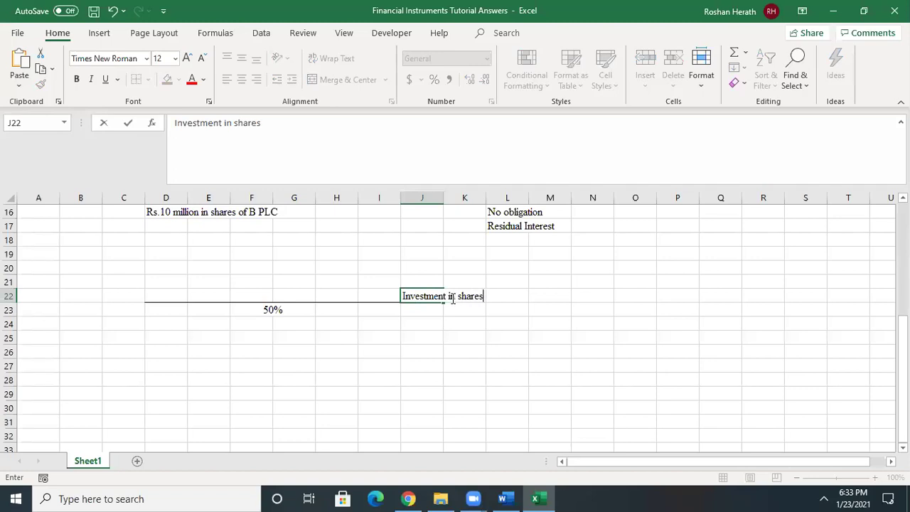
click(362, 317)
Enter "Investment in Subsidiaries" in cell H24, below the part of the line beyond 50%
click(339, 311)
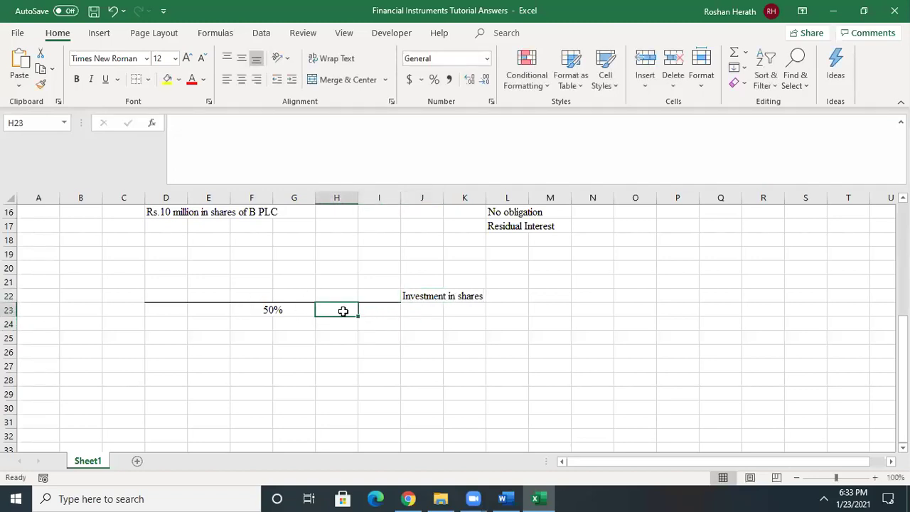
click(334, 322)
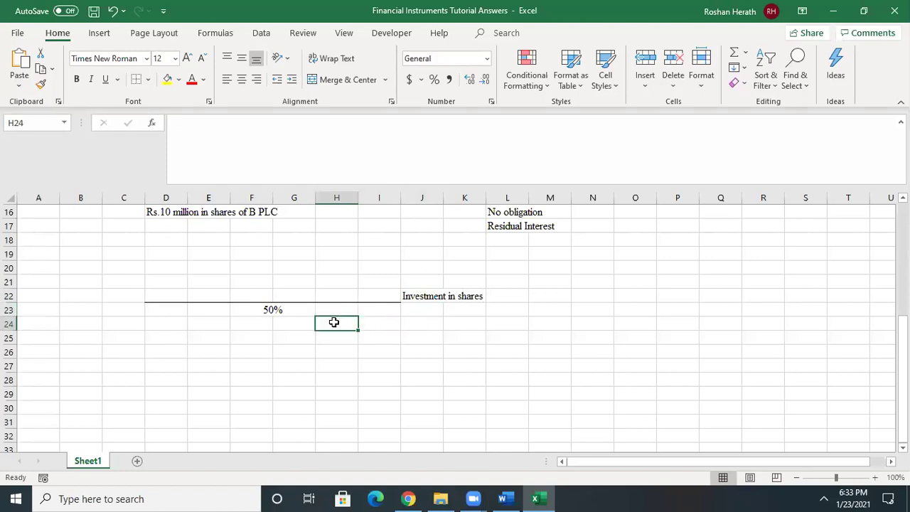
text(Inves)
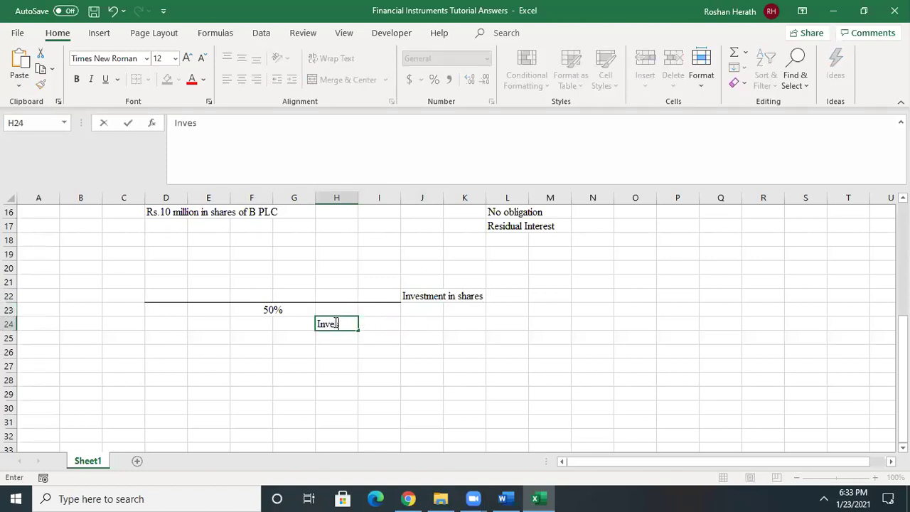
text(tment in Subsidiaries)
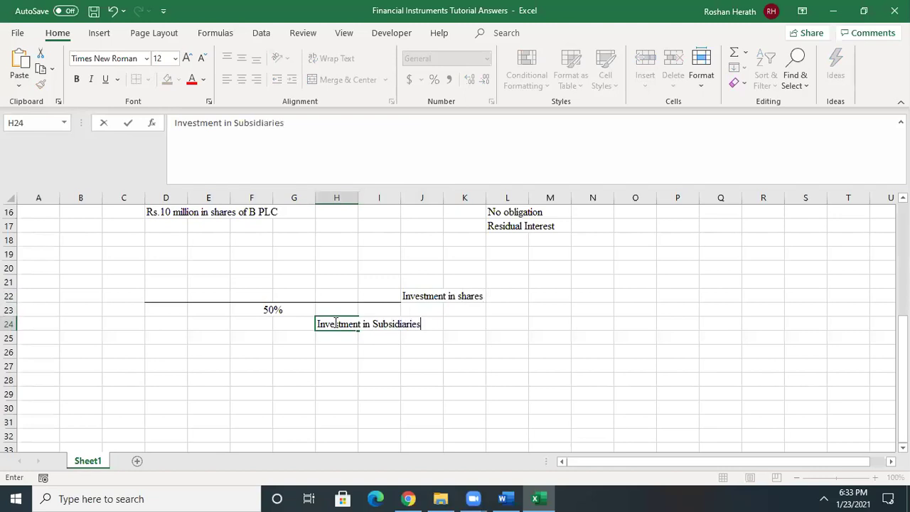
click(177, 333)
Enter 20% in cell E23 below the line and left-align it
click(195, 310)
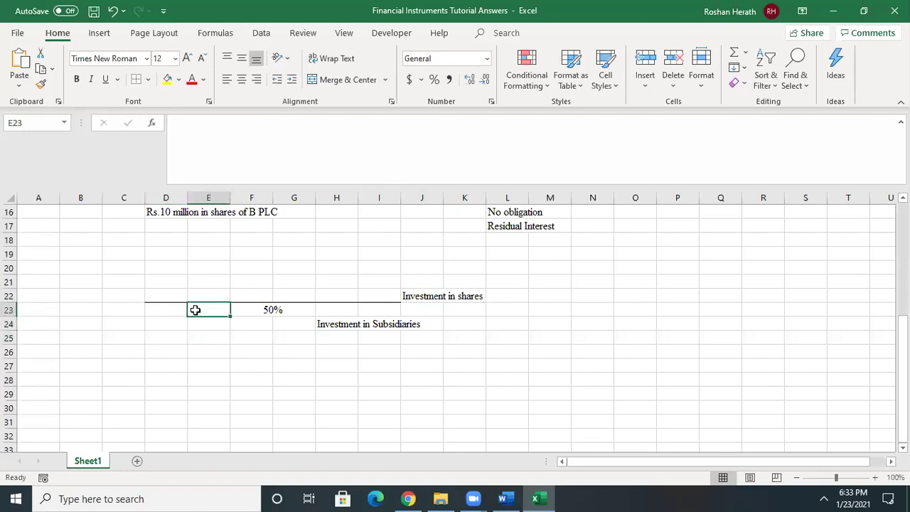
text(20%)
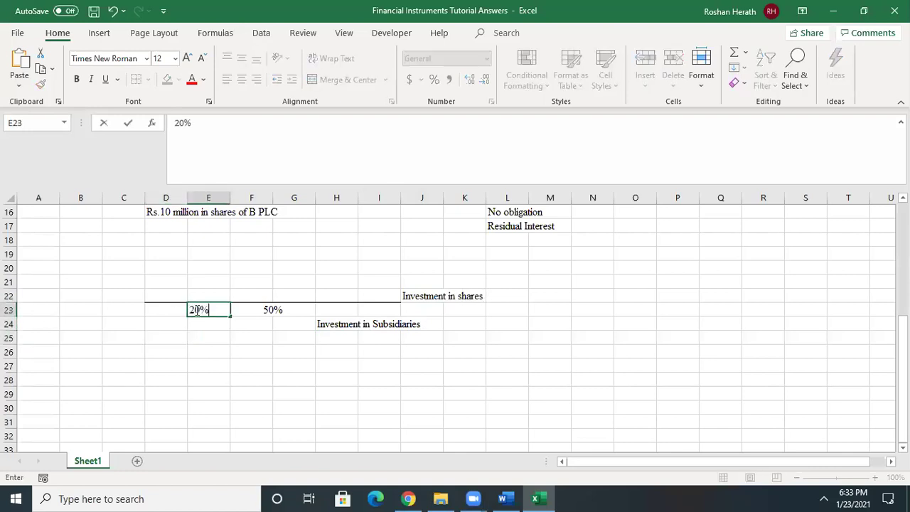
click(233, 325)
click(221, 324)
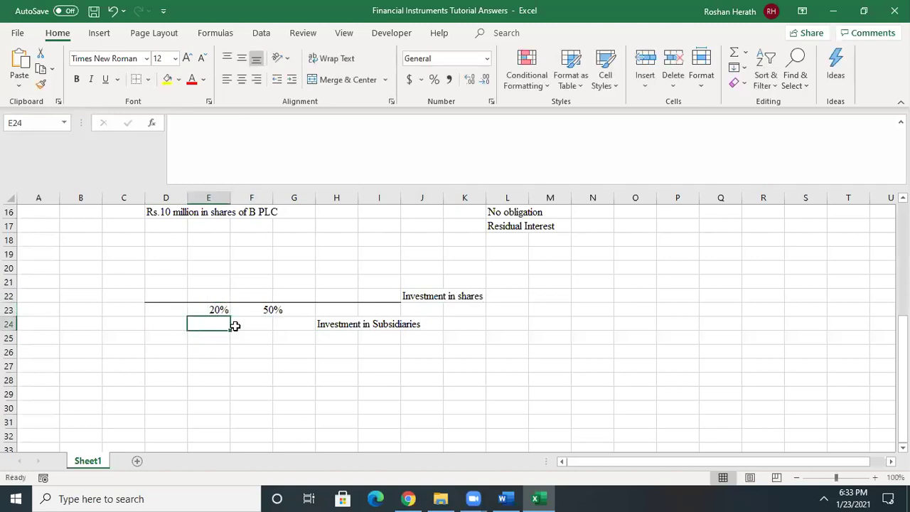
click(217, 311)
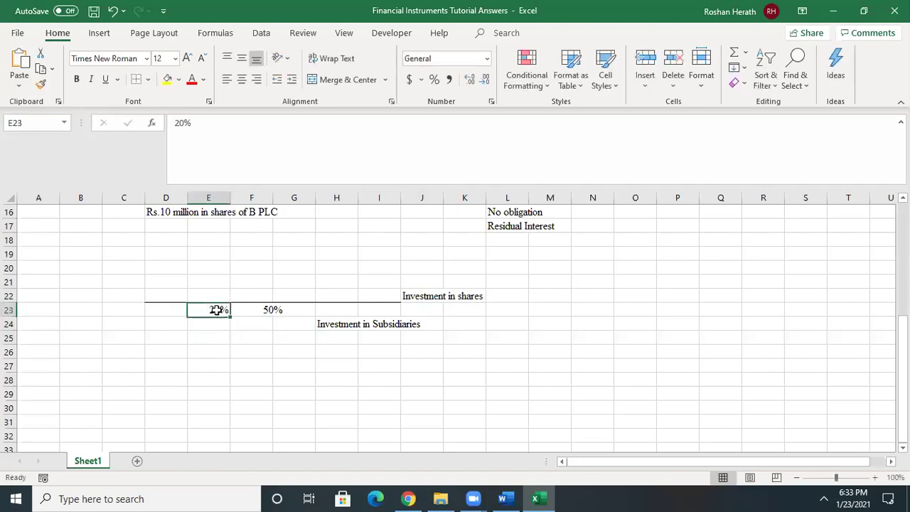
click(226, 83)
Enter "Investment in Associates" in cell E24, directly below the 20% mark
click(222, 323)
text(I)
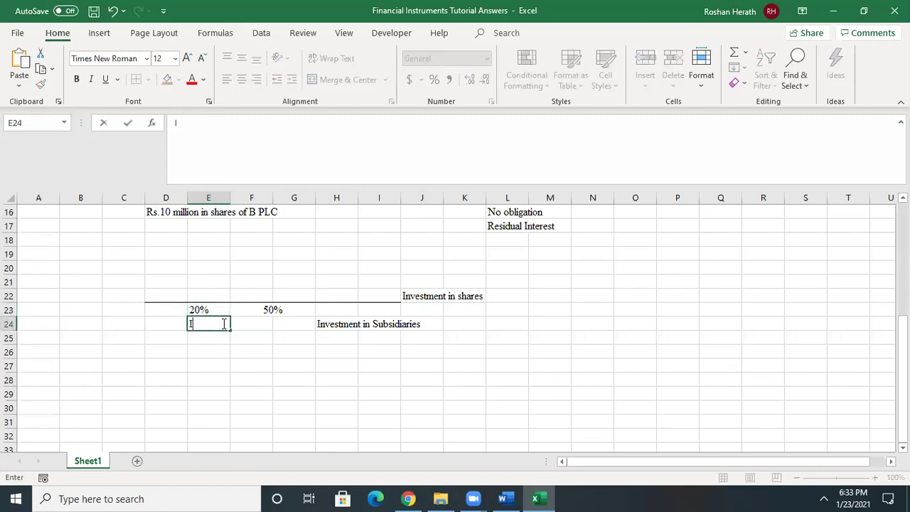
text(nvestment in A)
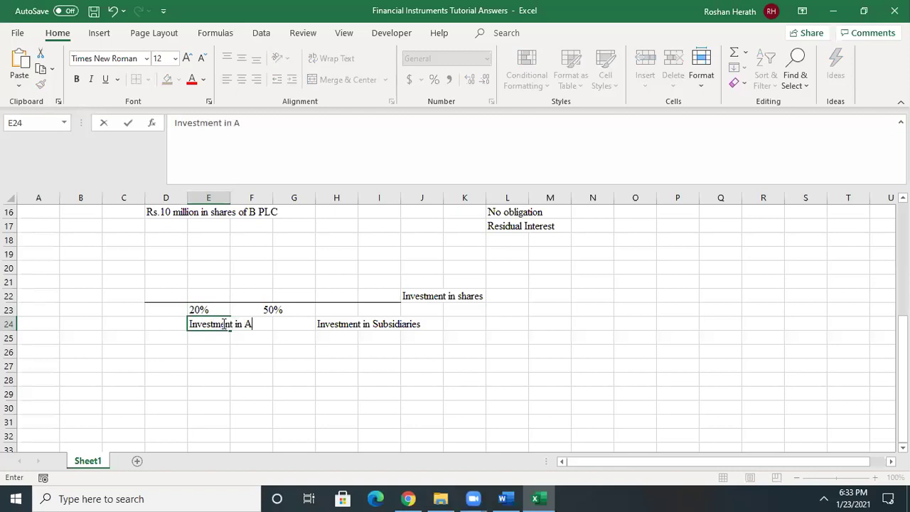
text(ssociated)
key(BackSpace)
text(s)
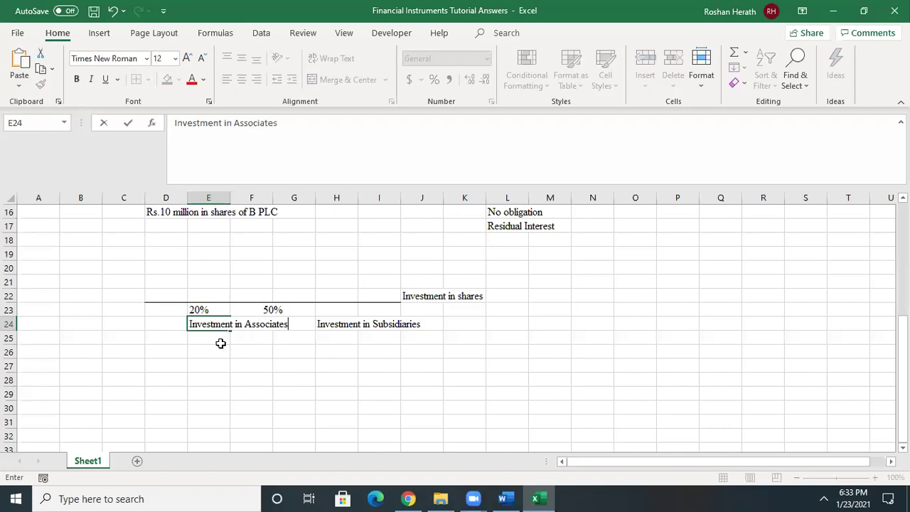
click(276, 336)
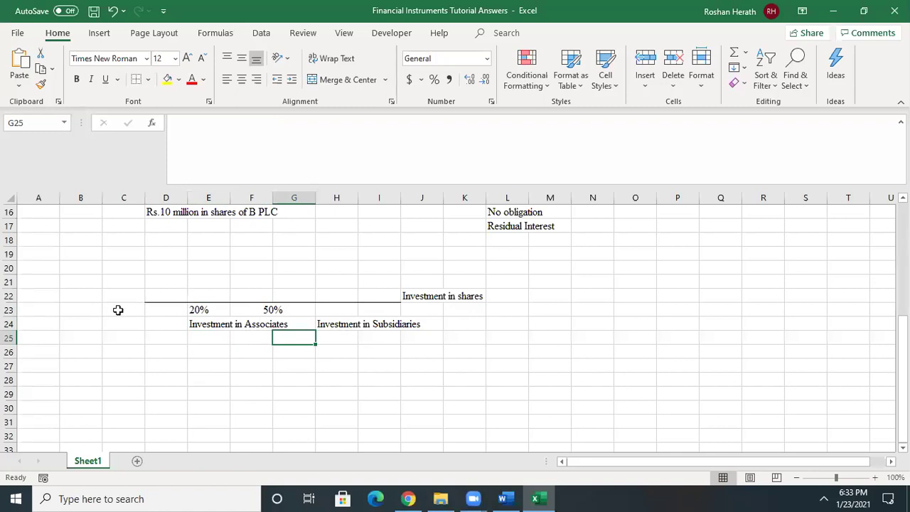
Widen column D and enter "Financial Assets" in cell D24, before the 20% mark
click(158, 313)
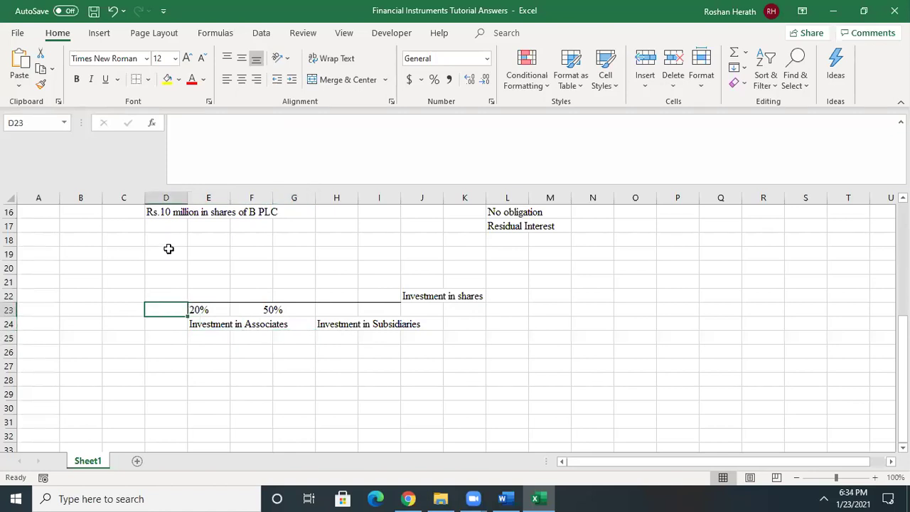
drag(188, 196, 244, 196)
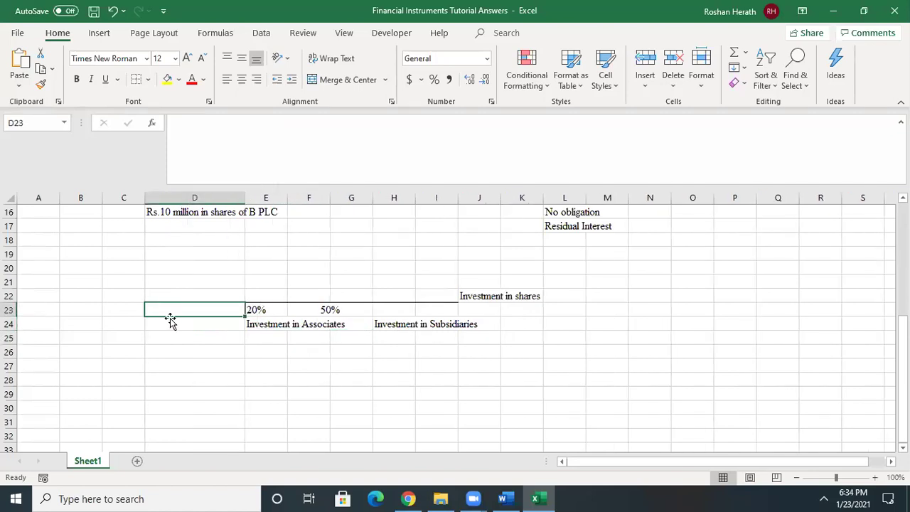
click(167, 320)
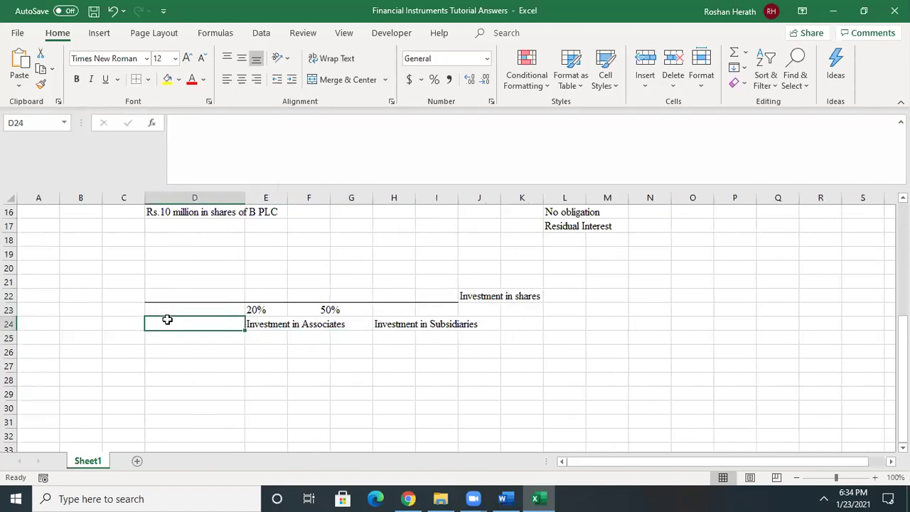
text(Financial Ins)
key(BackSpace)
key(BackSpace)
key(BackSpace)
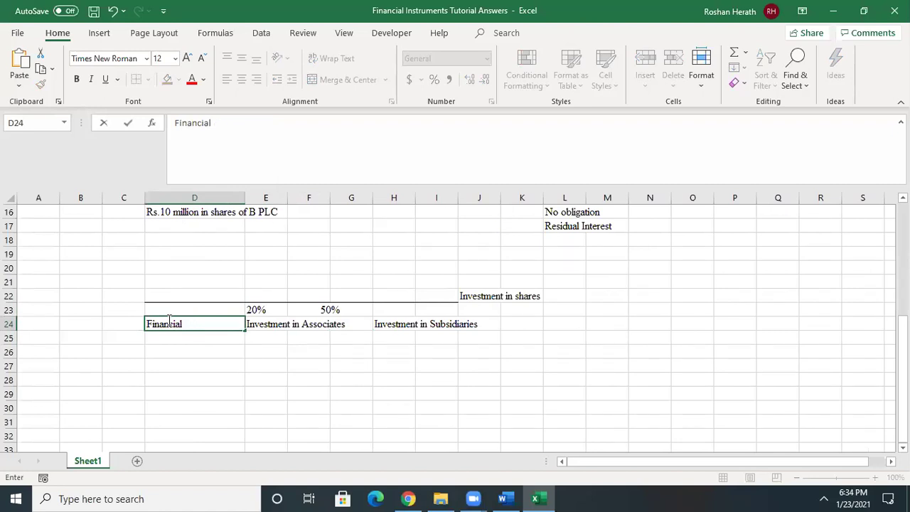
text(aSSETS)
click(183, 354)
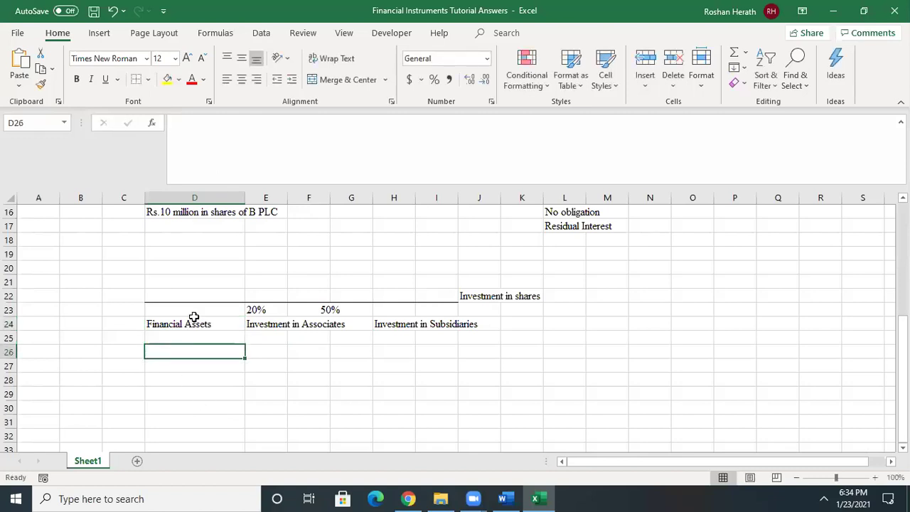
click(184, 324)
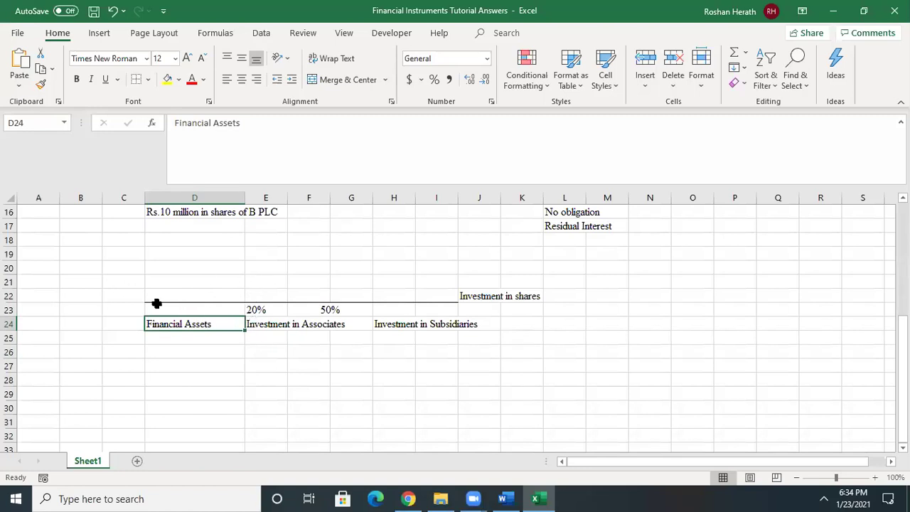
click(195, 366)
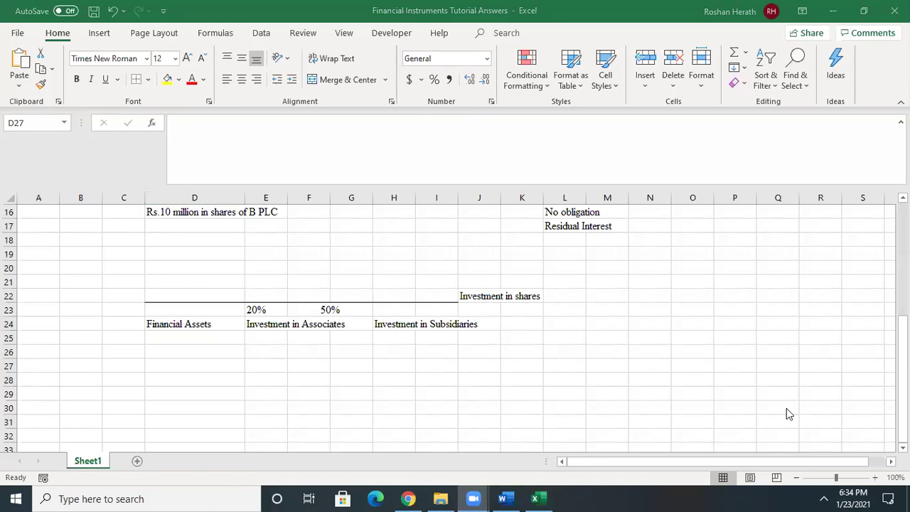
Switch to the Word tutorial document and make the header row of the question 2 debt and equity table bold
key(alt+Tab)
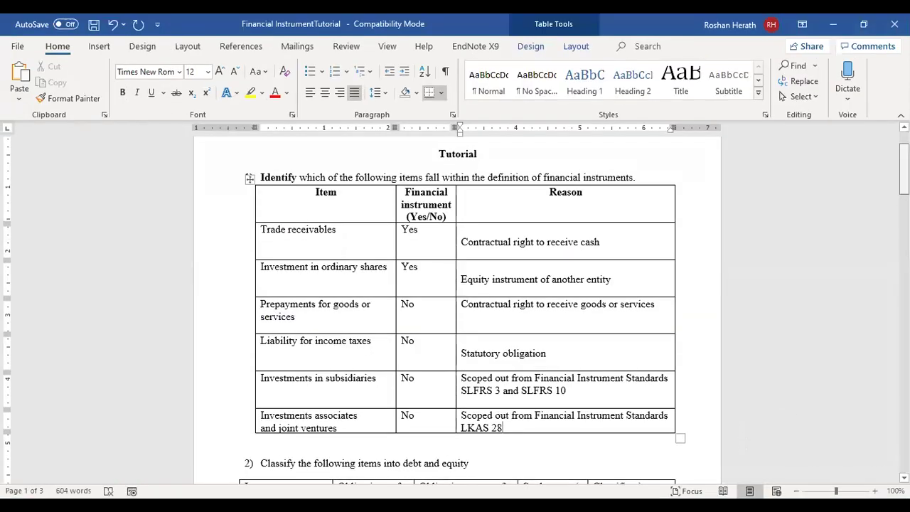
scroll(454, 306, down, 5)
scroll(454, 305, down, 2)
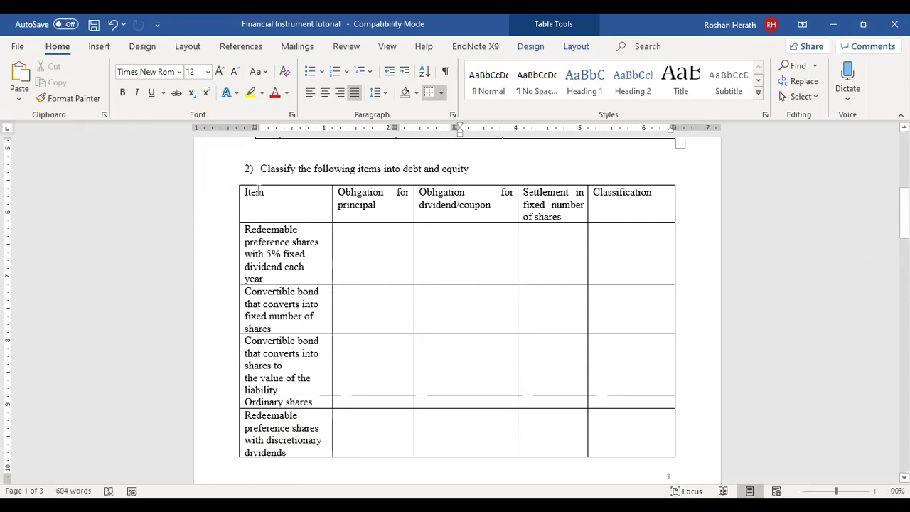
drag(257, 190, 617, 204)
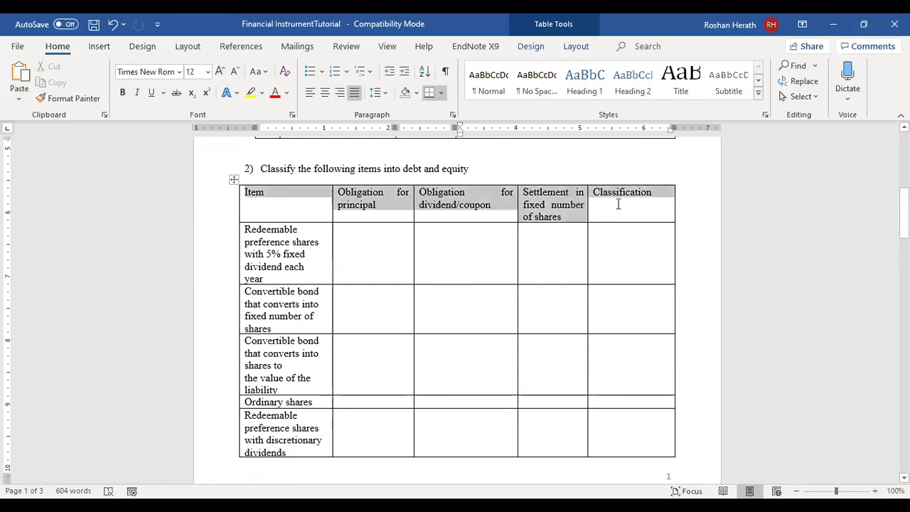
click(122, 92)
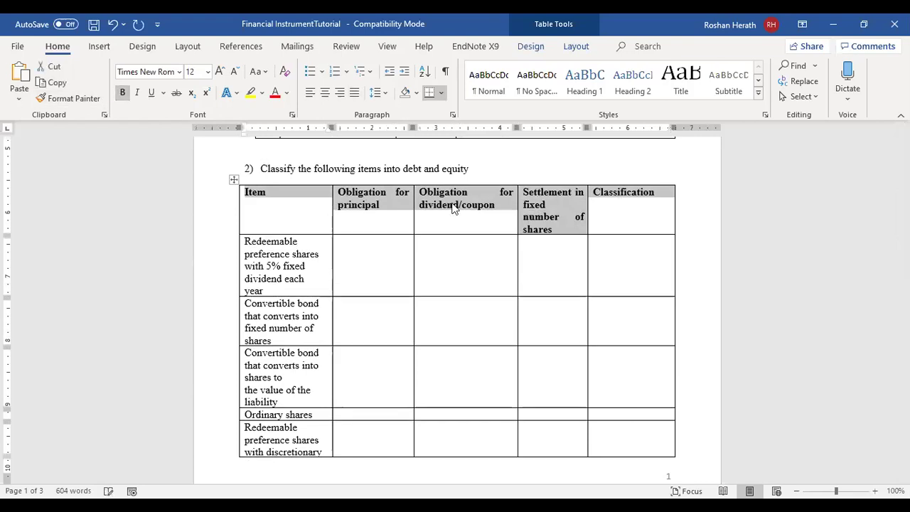
click(606, 257)
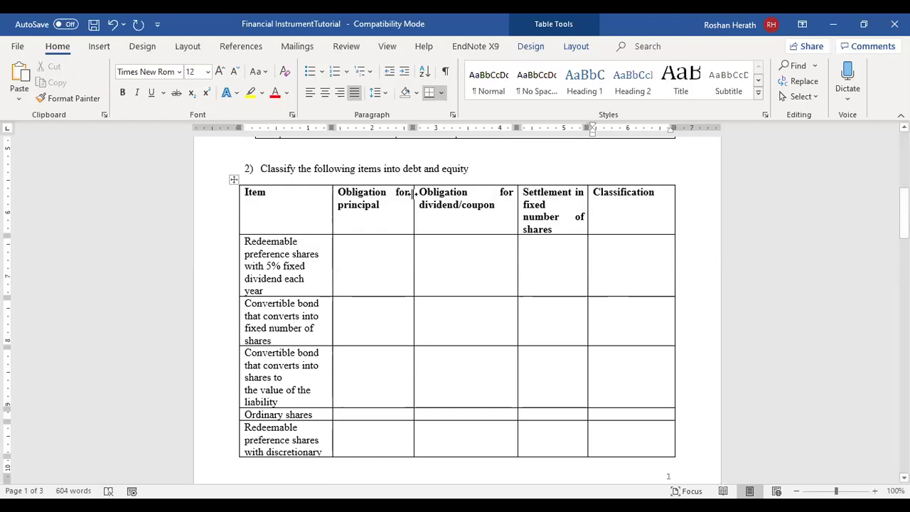
click(381, 212)
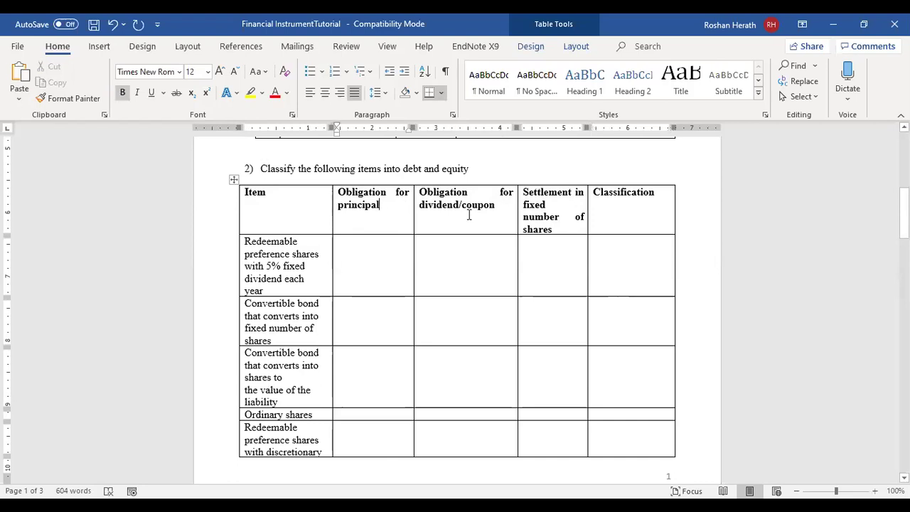
click(503, 205)
click(556, 230)
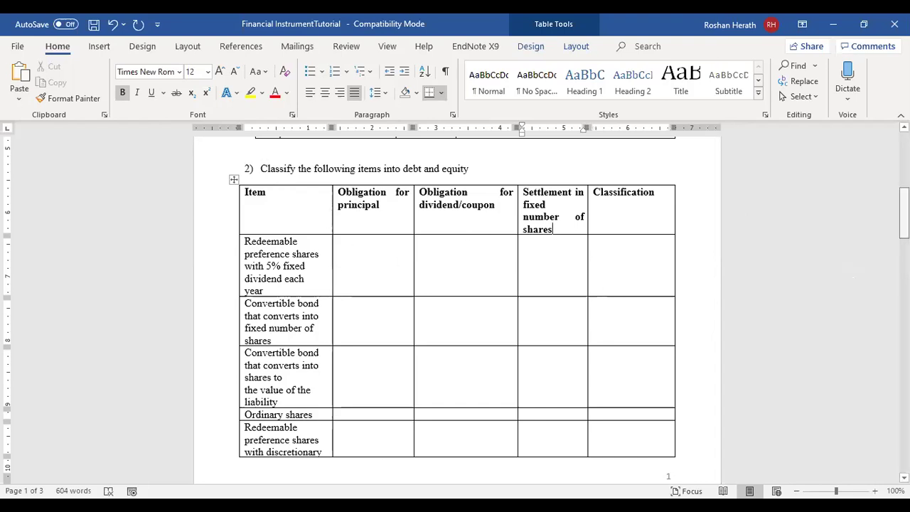
scroll(335, 149, down, 1)
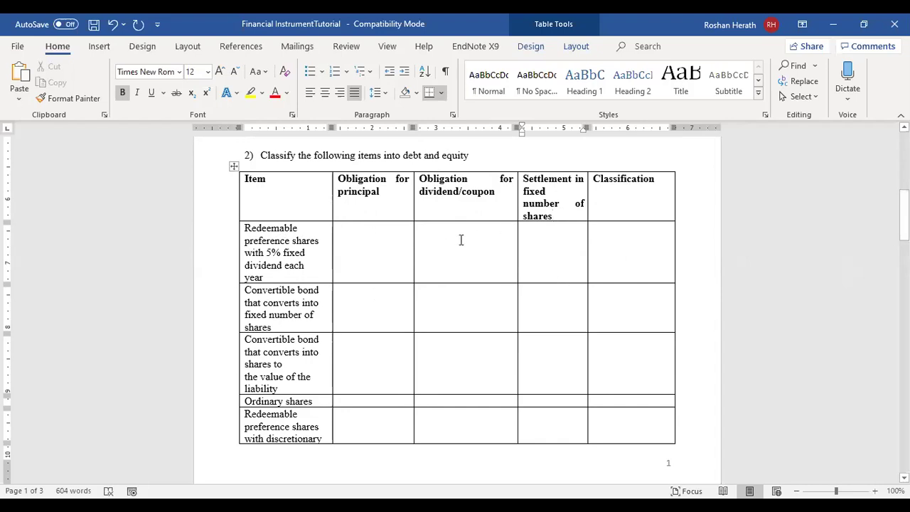
Enter X under Obligation for principal for the redeemable preference shares with 5% fixed dividend
click(627, 241)
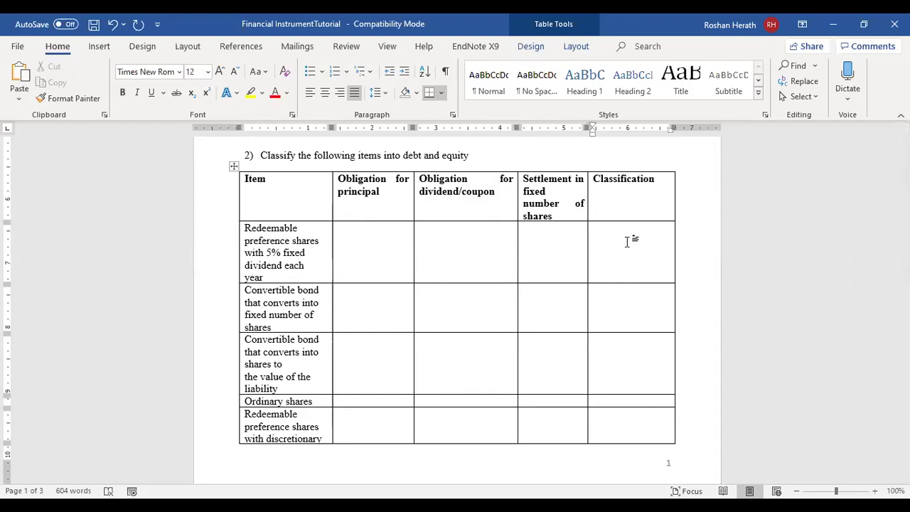
click(376, 254)
text(X)
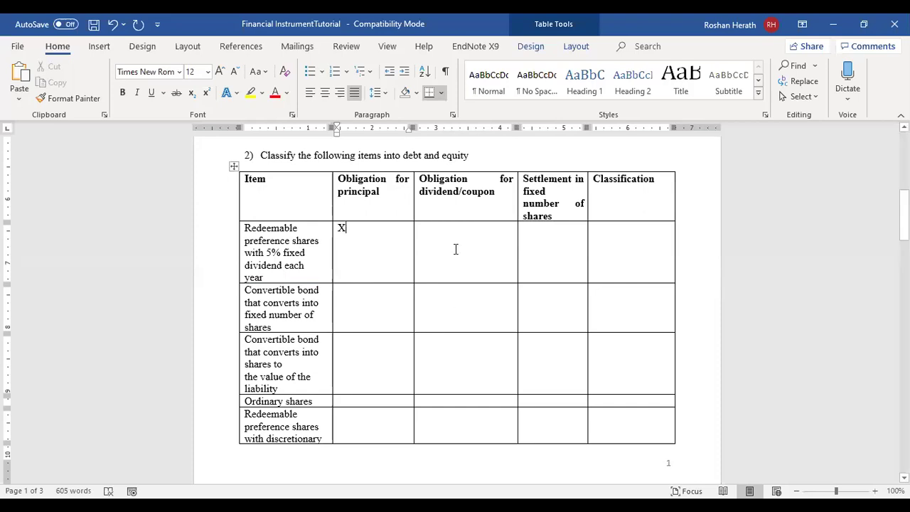
Centre the four answer cells in the row for redeemable preference shares with 5% fixed dividend
click(455, 243)
double_click(341, 228)
key(Delete)
key(ctrl+z)
drag(341, 229, 626, 247)
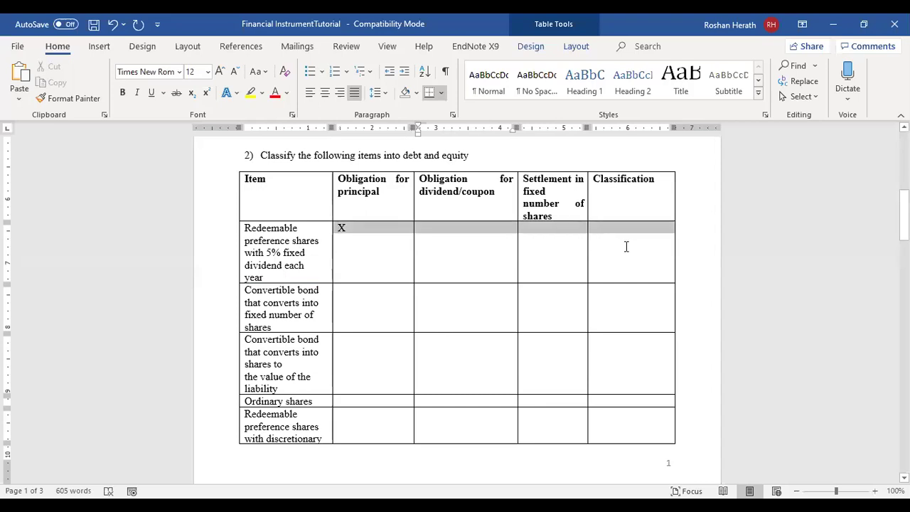
click(326, 95)
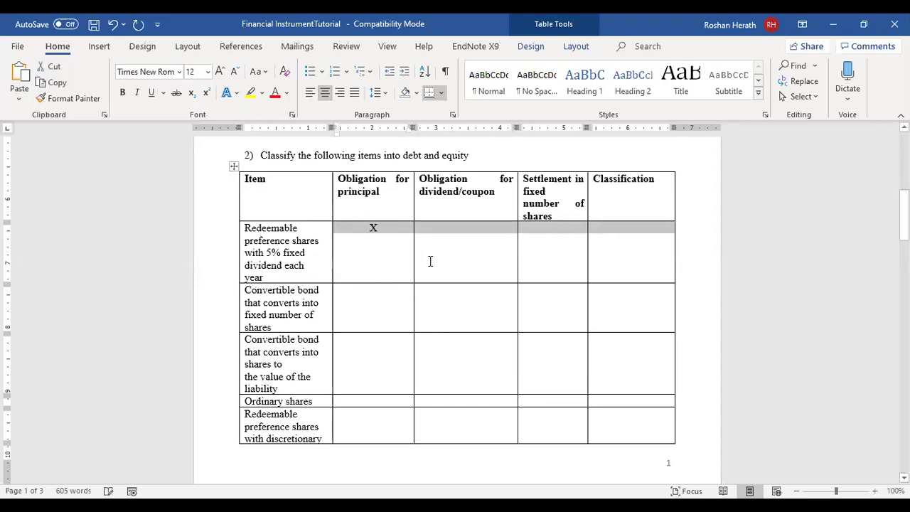
In the same redeemable preference shares row, enter X for the dividend/coupon obligation and a dash for settlement in fixed number of shares
click(458, 261)
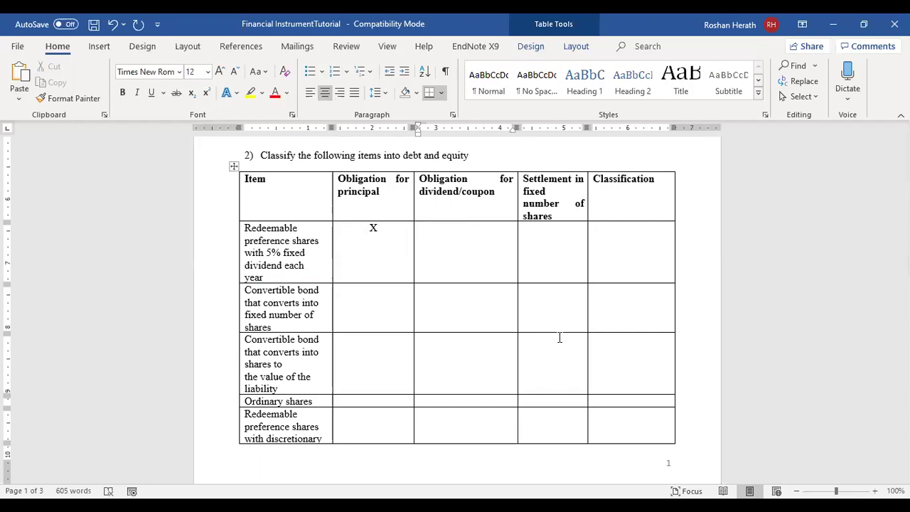
text(X)
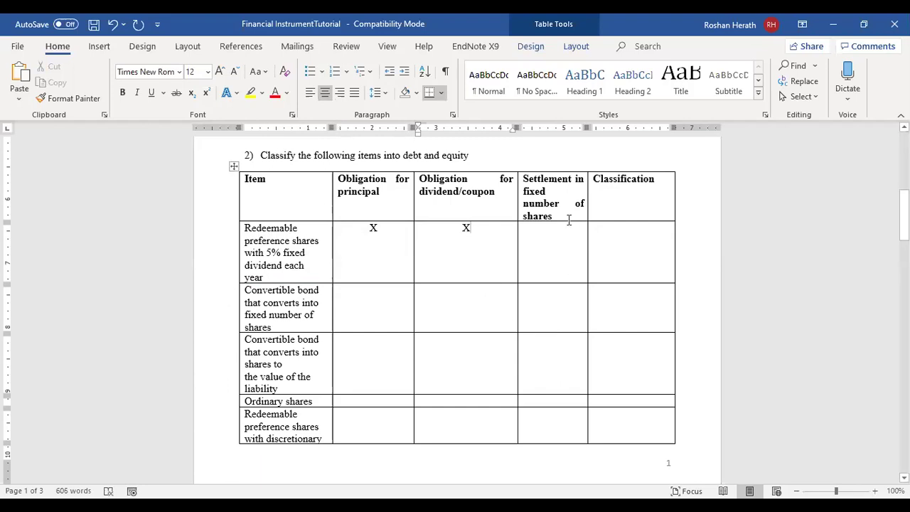
click(561, 243)
text(-)
Enter "Debt" as the classification of the redeemable preference shares with 5% fixed dividend
click(640, 240)
text(dEB)
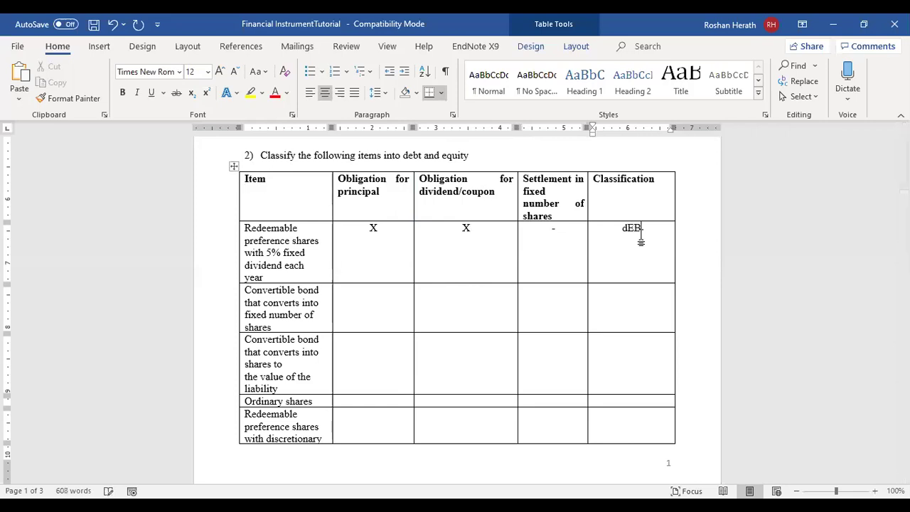
key(BackSpace)
key(BackSpace)
key(BackSpace)
text(Debt)
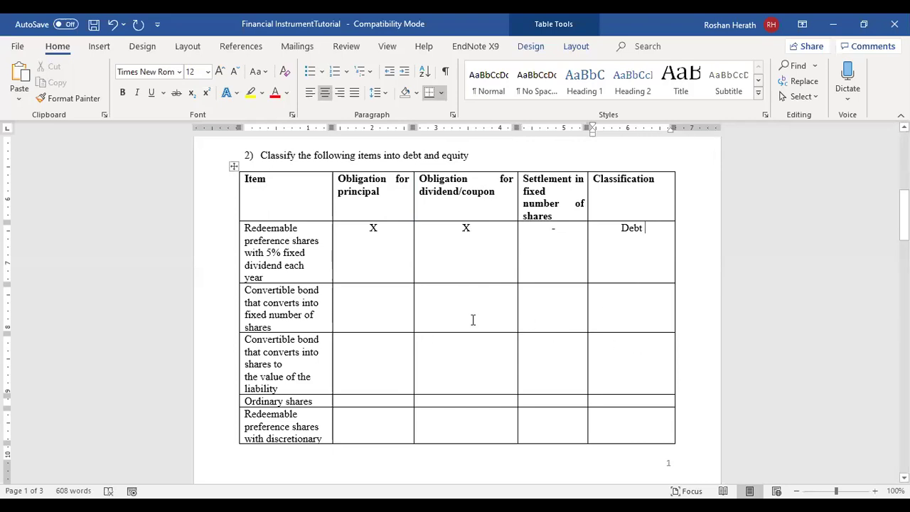
Enter a centred X under Obligation for principal for the convertible bond that converts into a fixed number of shares
click(408, 309)
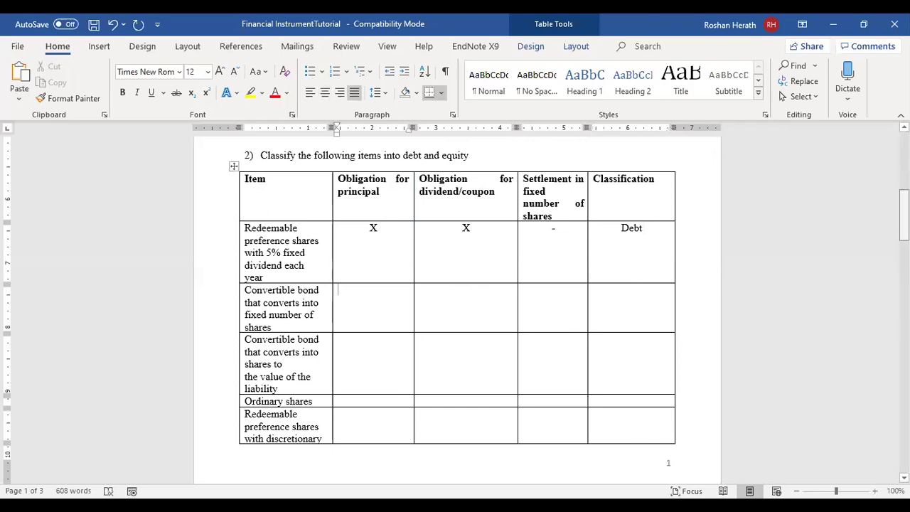
scroll(455, 305, down, 2)
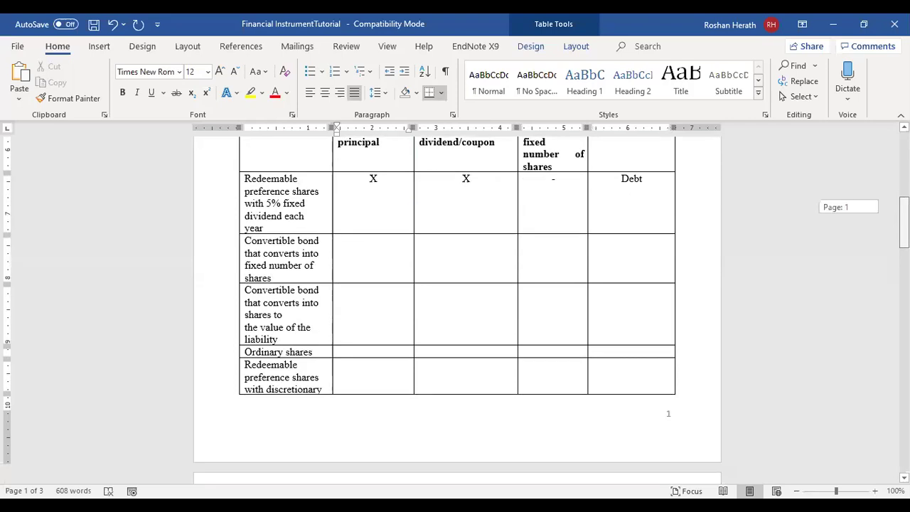
scroll(454, 306, down, 10)
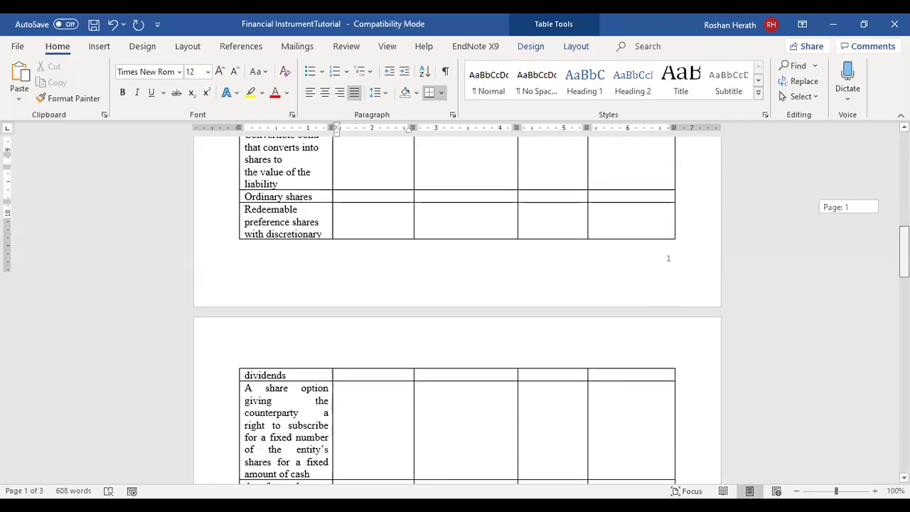
scroll(455, 305, up, 12)
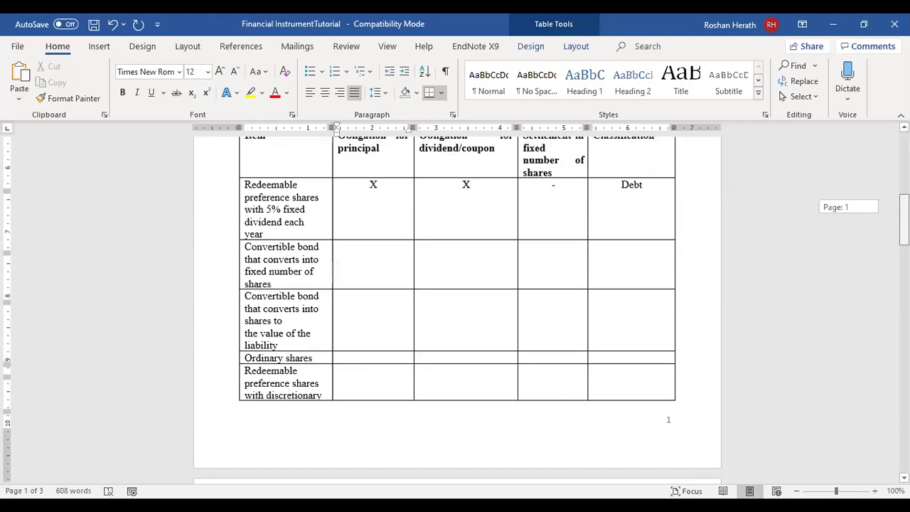
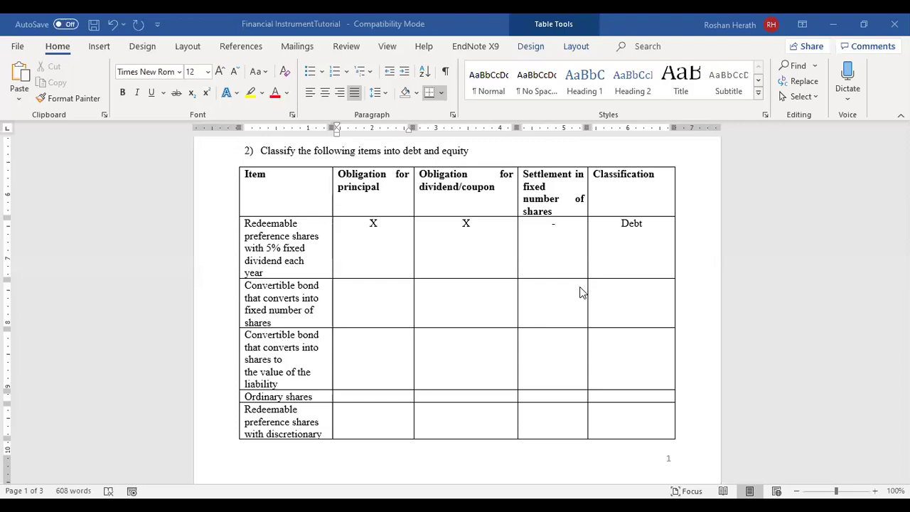
click(429, 93)
click(325, 94)
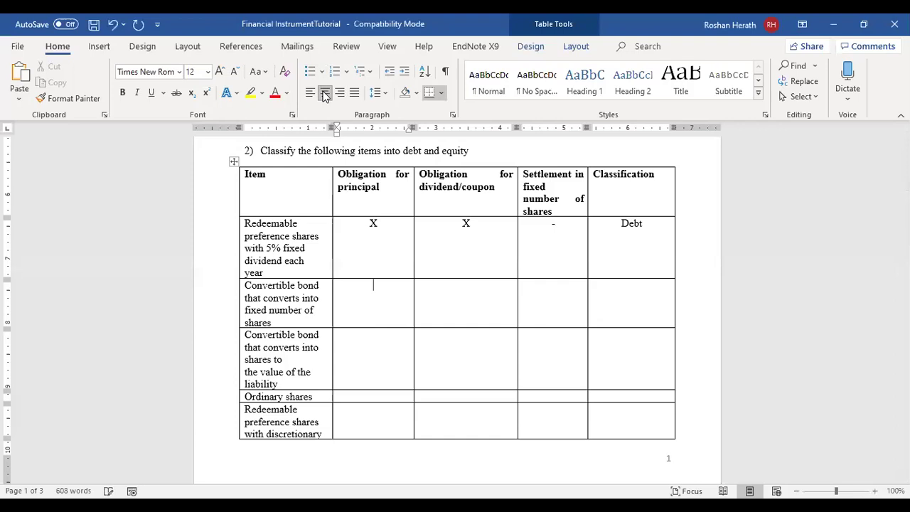
text(X)
Enter centred X marks for the dividend/coupon obligation and fixed-share settlement of the convertible bond that converts into a fixed number of shares
click(463, 288)
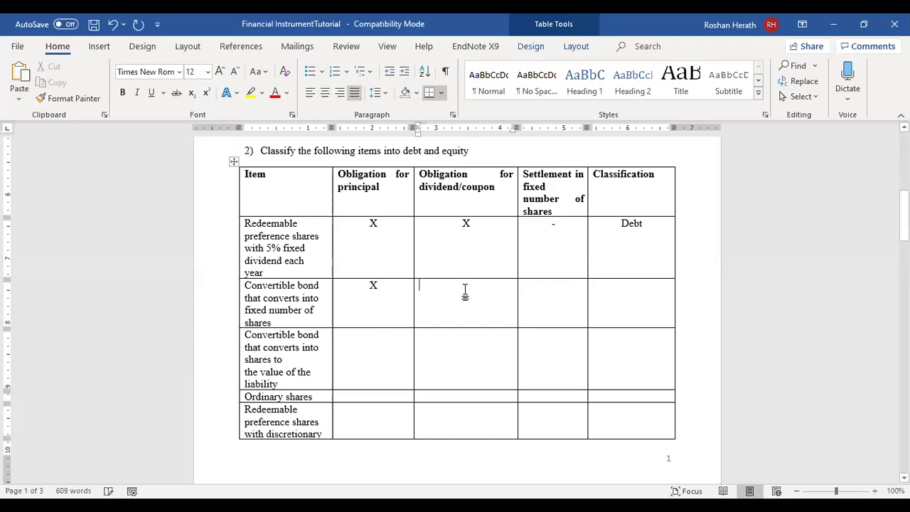
key(ctrl+e)
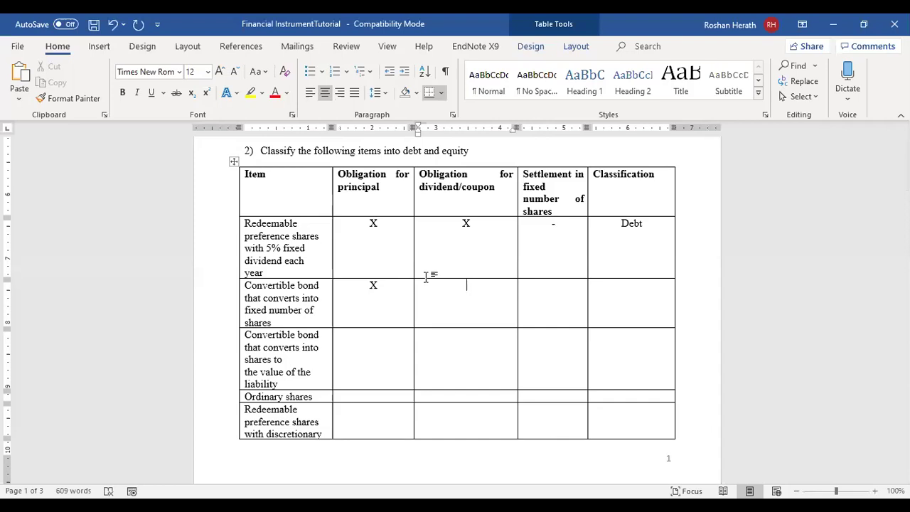
text(X)
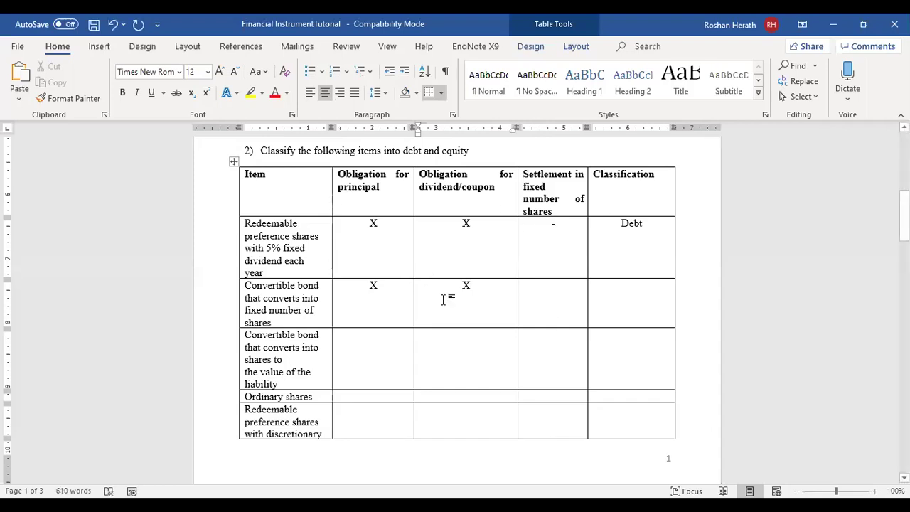
click(547, 293)
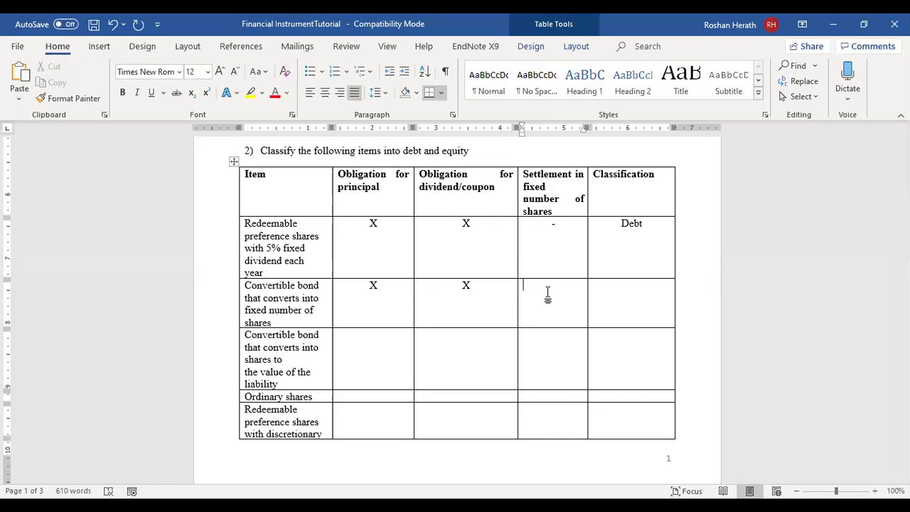
click(324, 96)
text(X)
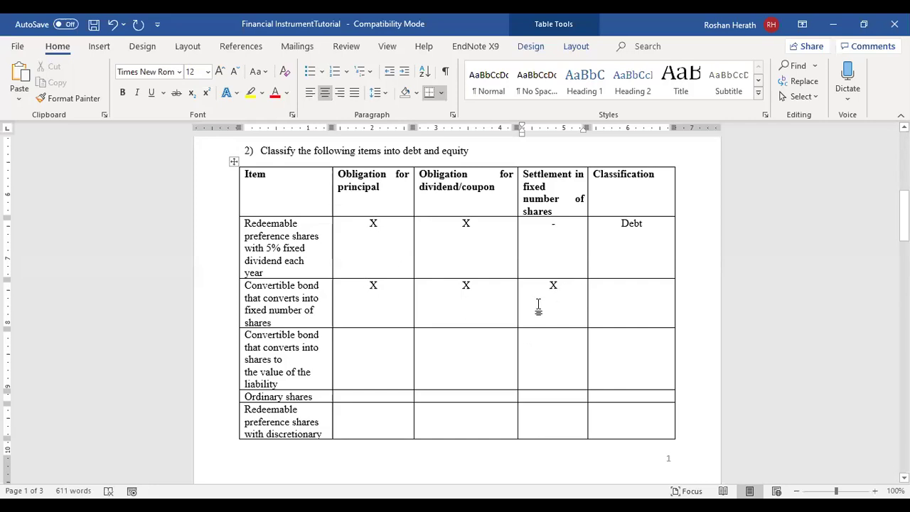
Enter "Debt and Equity" as the classification of the convertible bond that converts into a fixed number of shares
click(635, 287)
text(d)
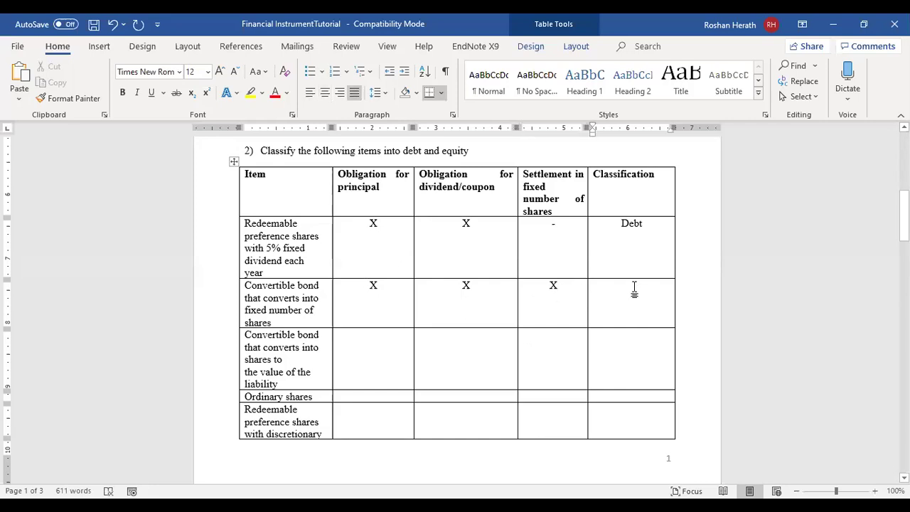
text(EBT)
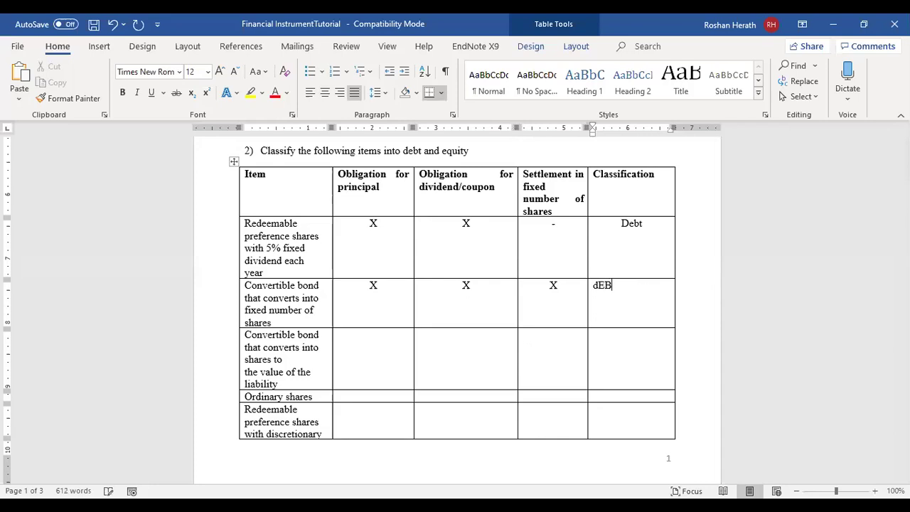
key(BackSpace)
key(BackSpace)
key(BackSpace)
key(BackSpace)
text(Debt and Equity)
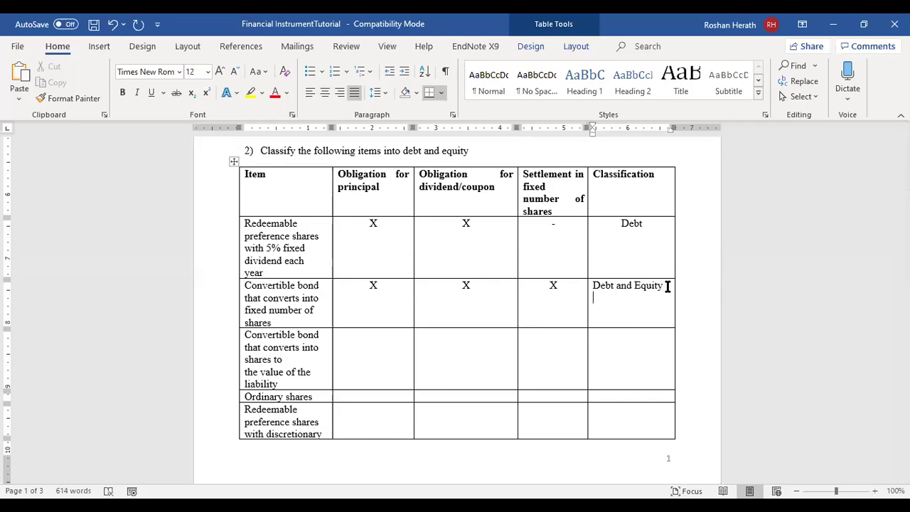
Add the lines "Debt Component" and "Equity Component" beneath "Debt and Equity" in the Classification cell
key(Return)
text(Debt Component)
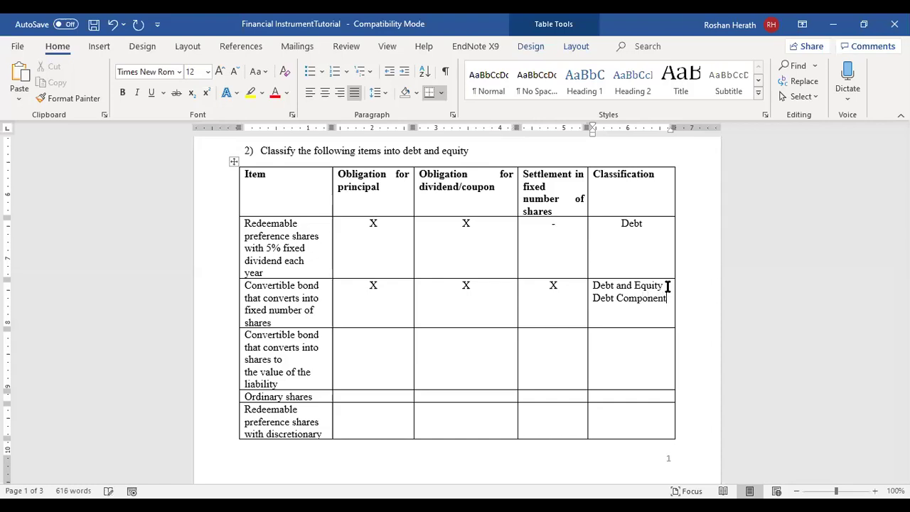
key(Return)
text(Equity Component)
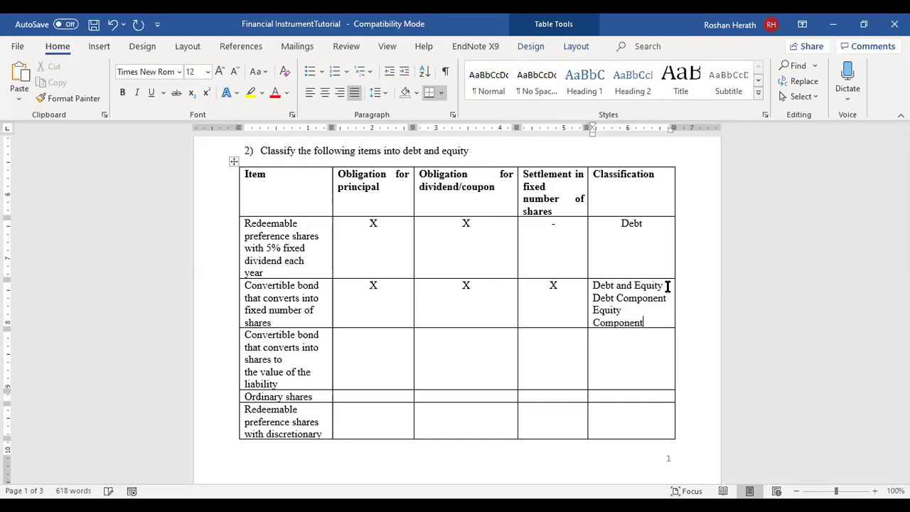
Reword the lines beneath "Debt and Equity" to read "Distinguish Debt Component from Equity Component"
click(592, 298)
text(Di)
text(stingu)
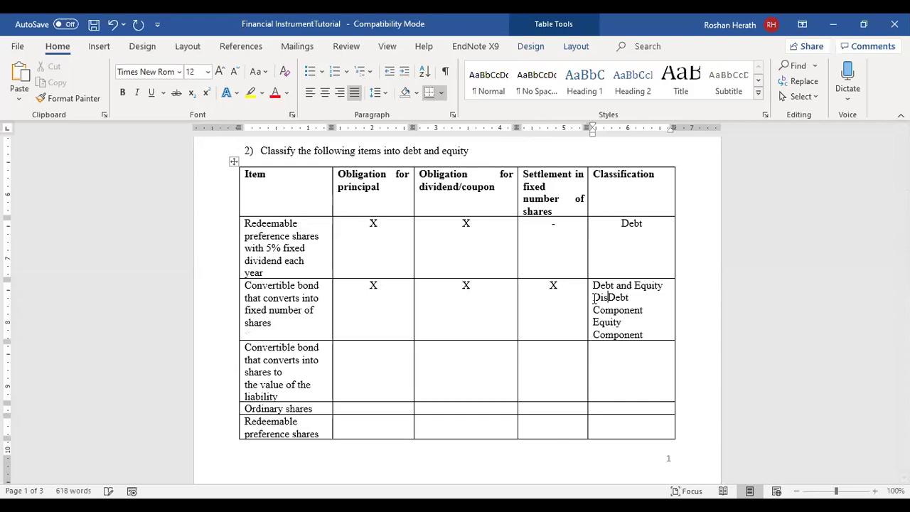
text(ish)
click(646, 313)
text(from)
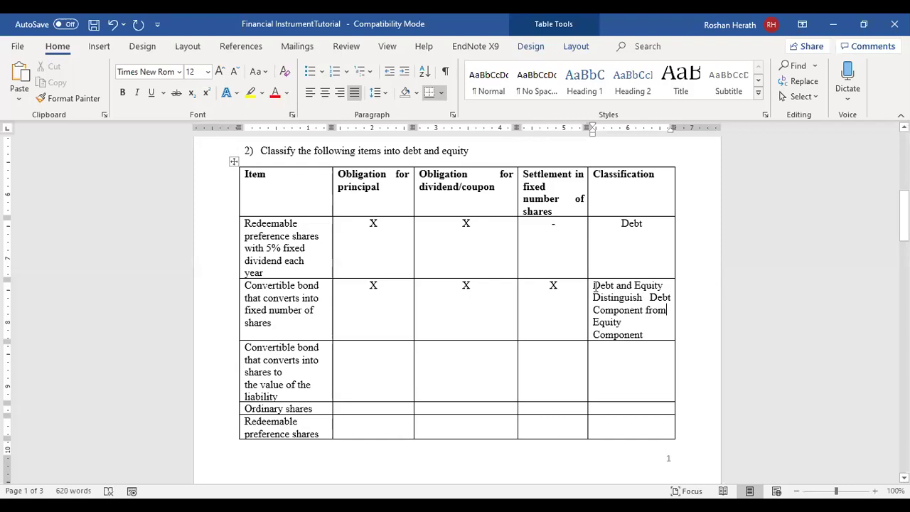
Make the "Debt and Equity" line in the Classification cell bold
drag(594, 285, 658, 285)
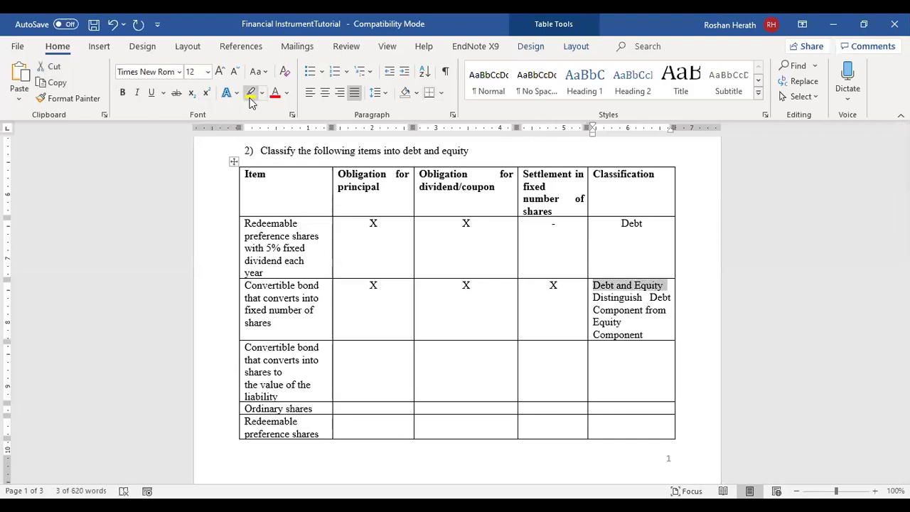
click(122, 92)
click(617, 317)
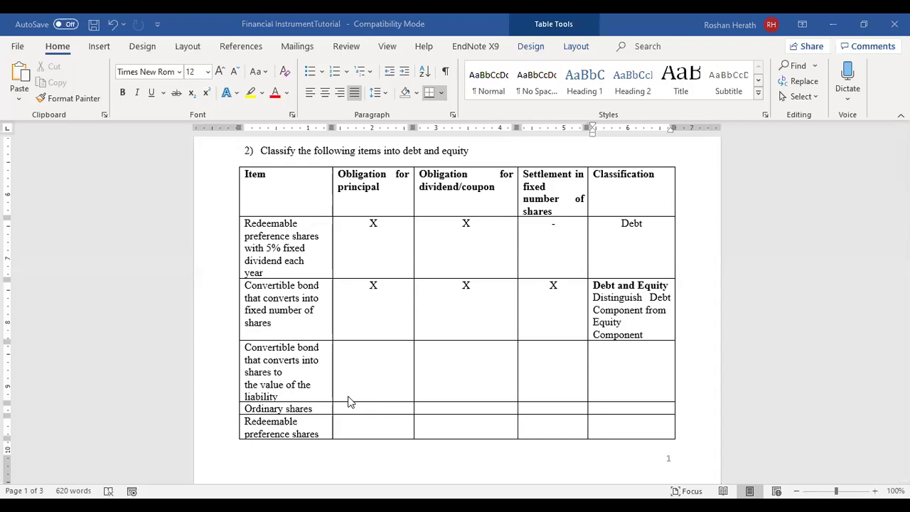
Enter centred X marks under the principal and dividend/coupon obligations for the convertible bond that converts into shares to the value of the liability
click(364, 351)
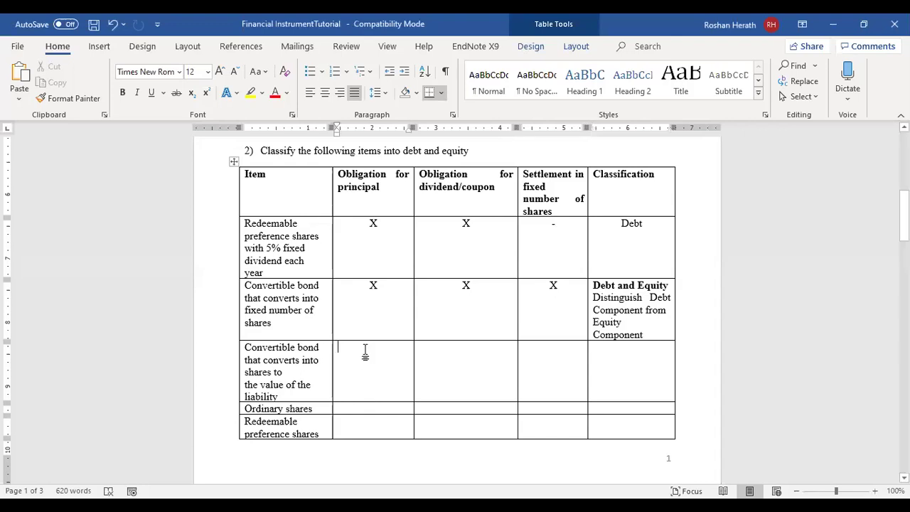
click(324, 92)
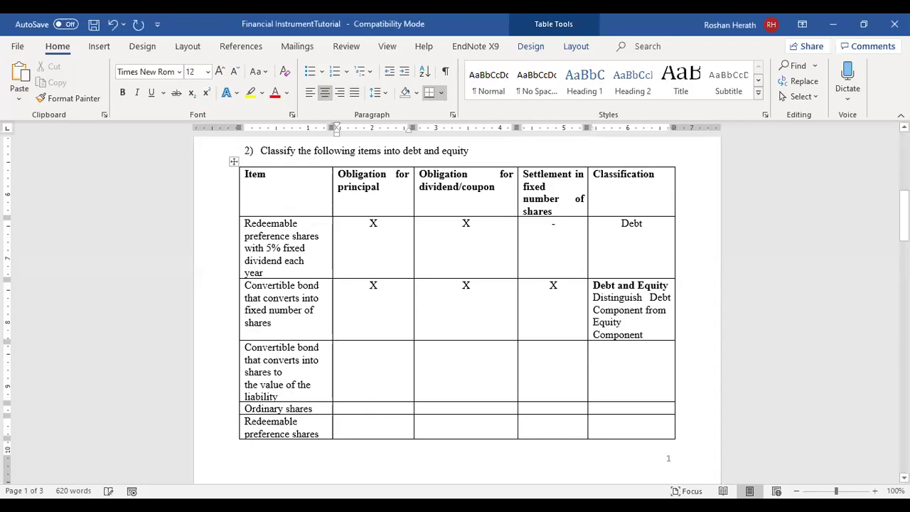
click(468, 448)
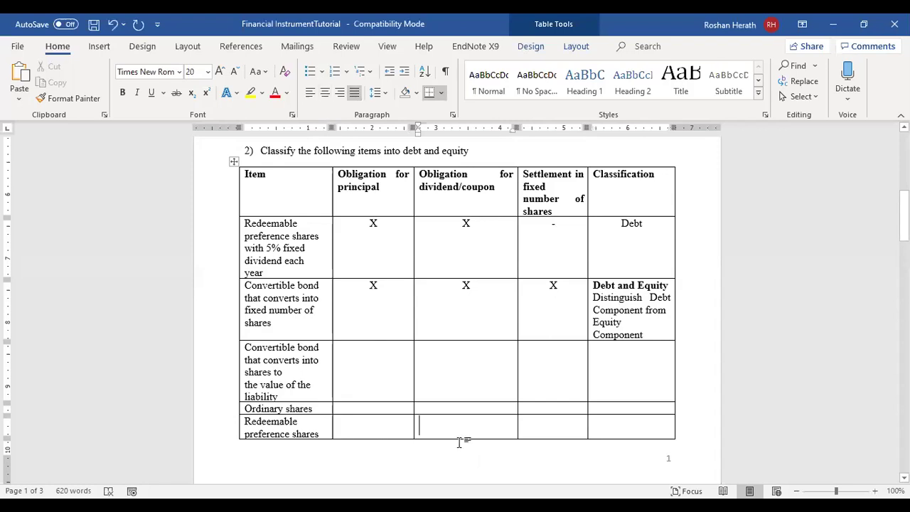
click(383, 357)
text(X)
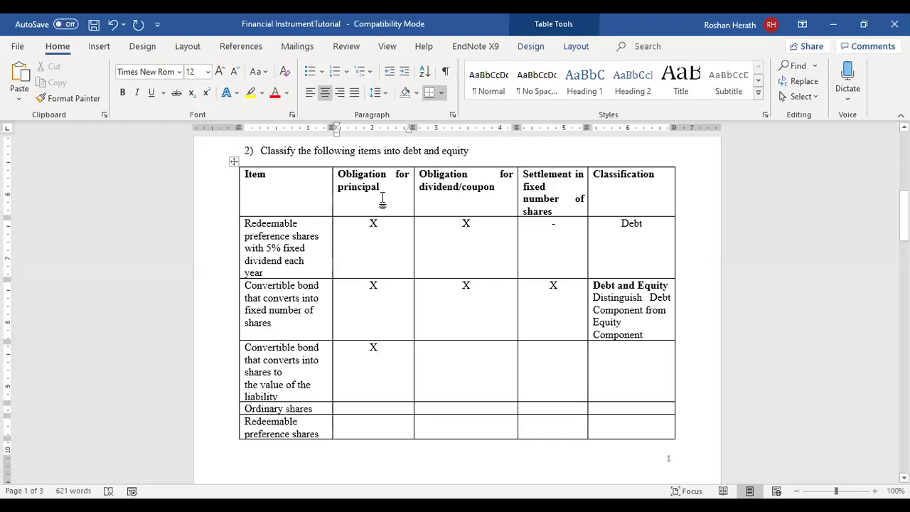
click(463, 358)
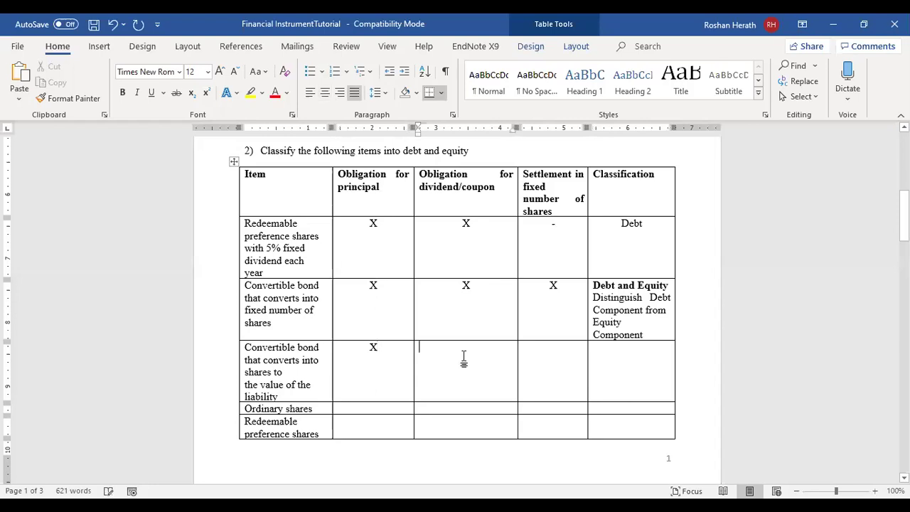
click(325, 93)
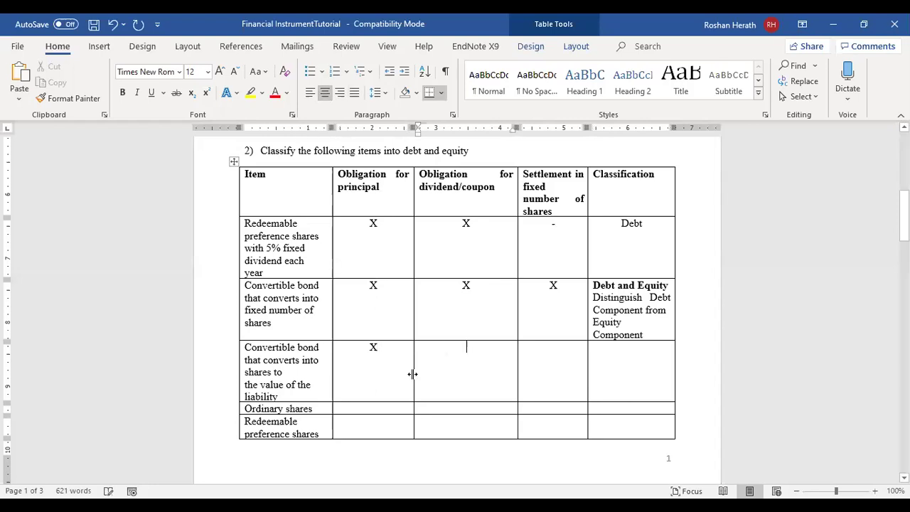
text(X)
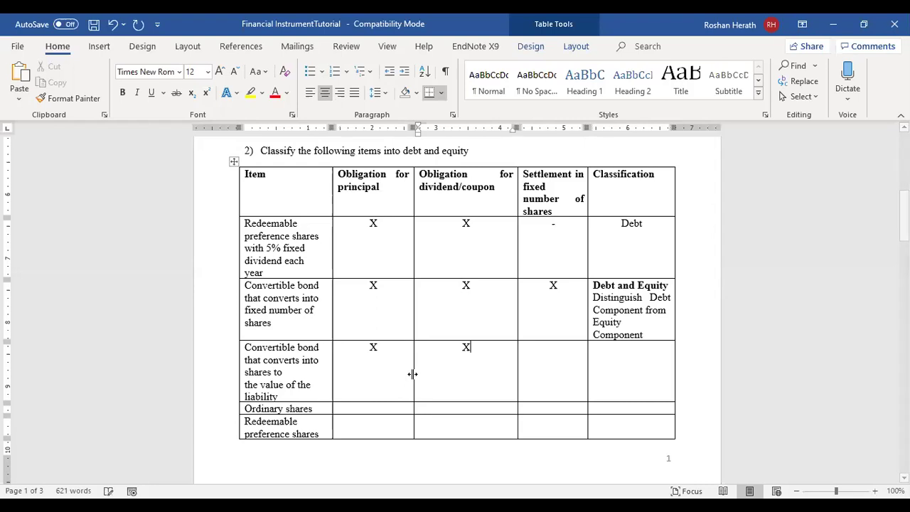
For the convertible bond converting to the value of the liability, enter a centred dash under fixed-share settlement and "Debt" under Classification
click(556, 364)
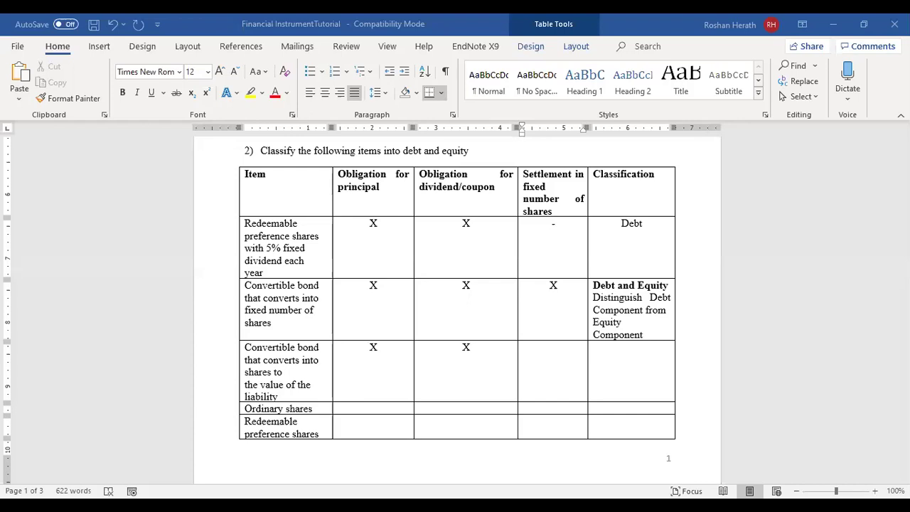
click(524, 347)
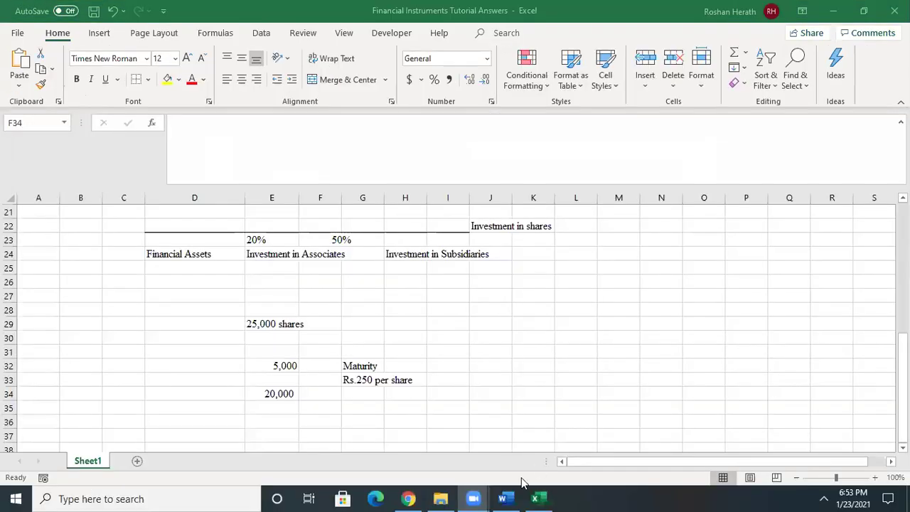
click(502, 498)
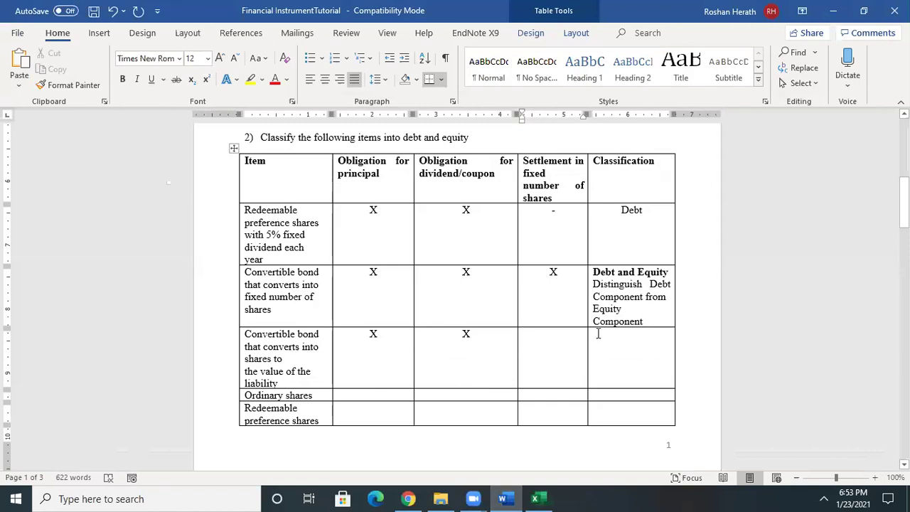
click(329, 74)
text(-)
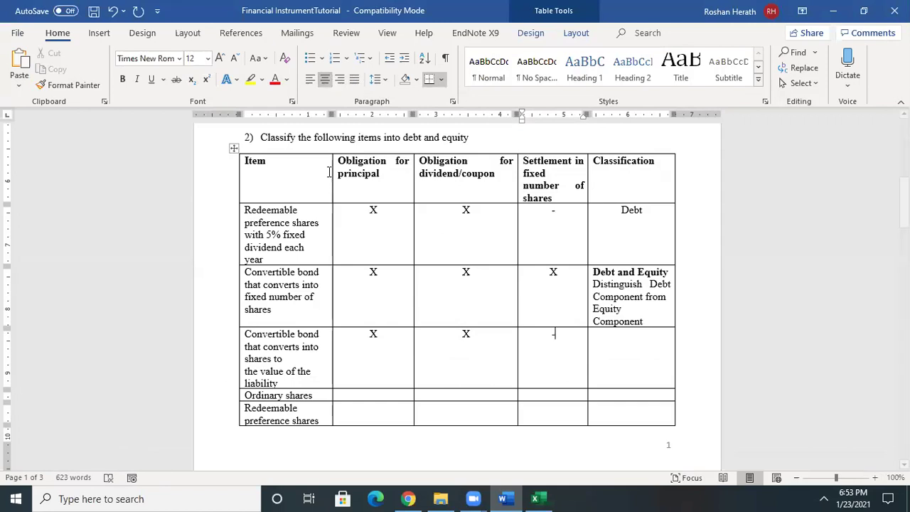
click(646, 350)
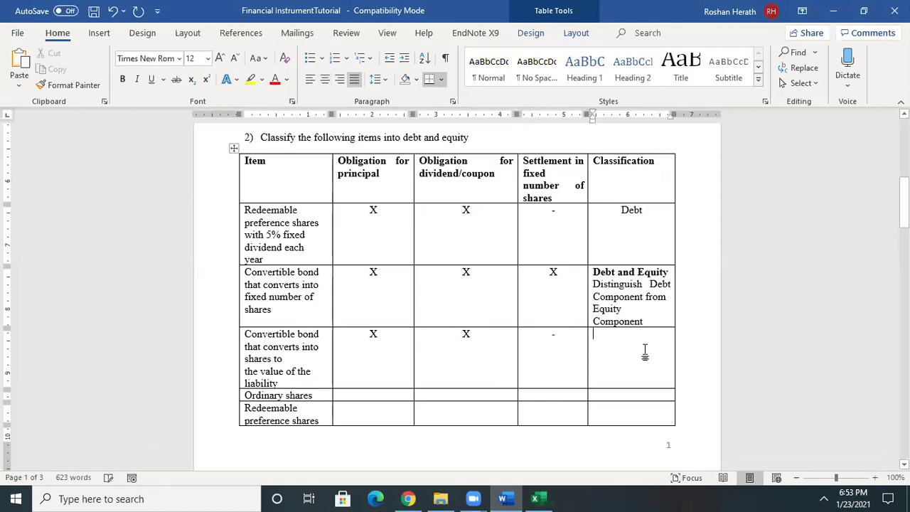
text(Debt)
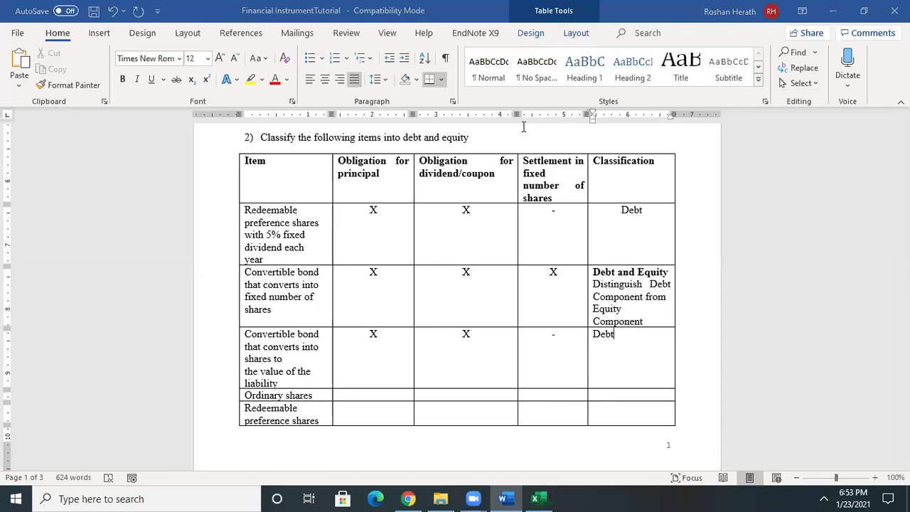
Switch to the Excel answers workbook, review the share conversion figures, and enter the formula =5000000/300 in cell E36
click(534, 498)
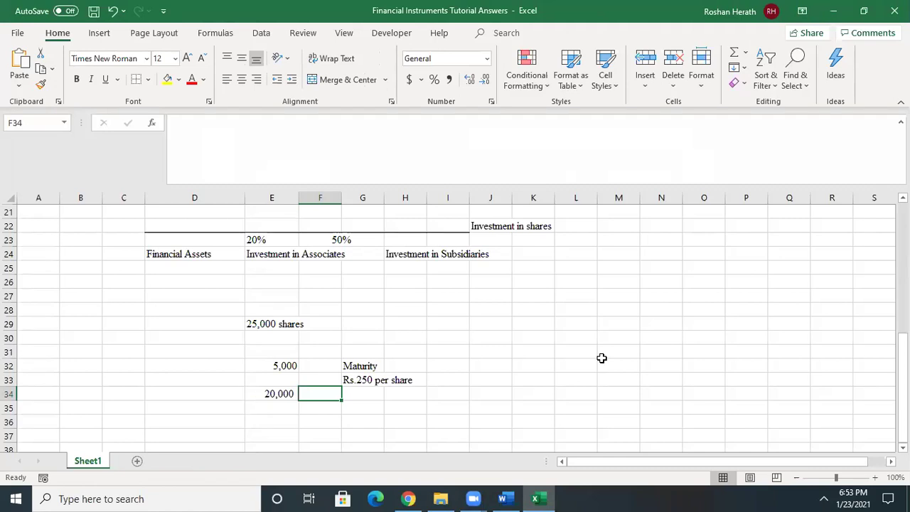
click(275, 321)
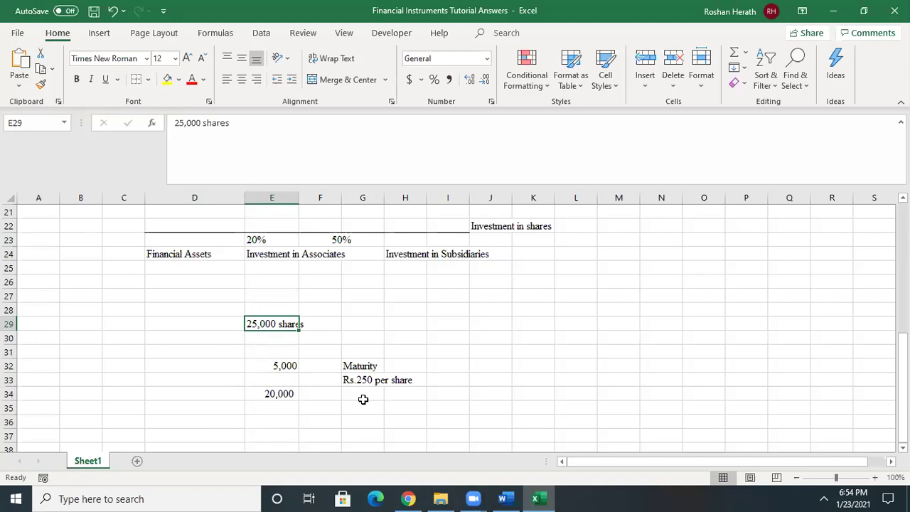
click(269, 366)
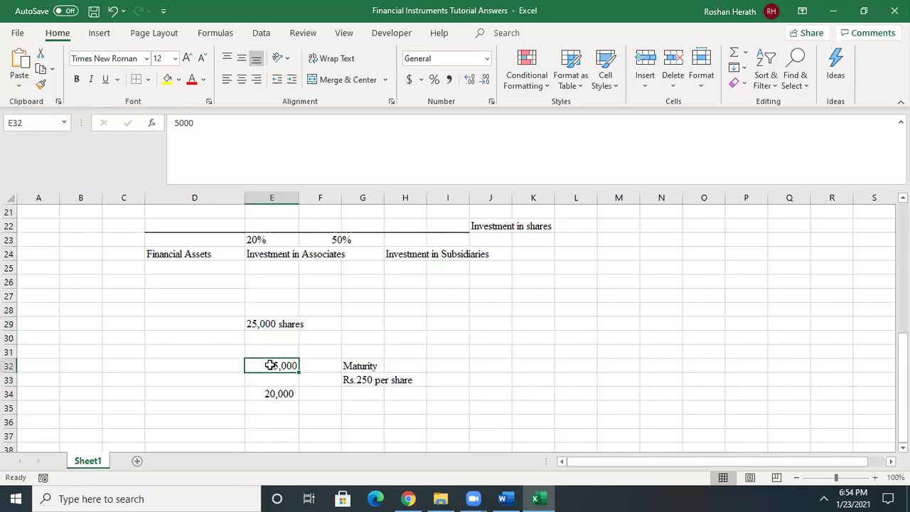
click(380, 381)
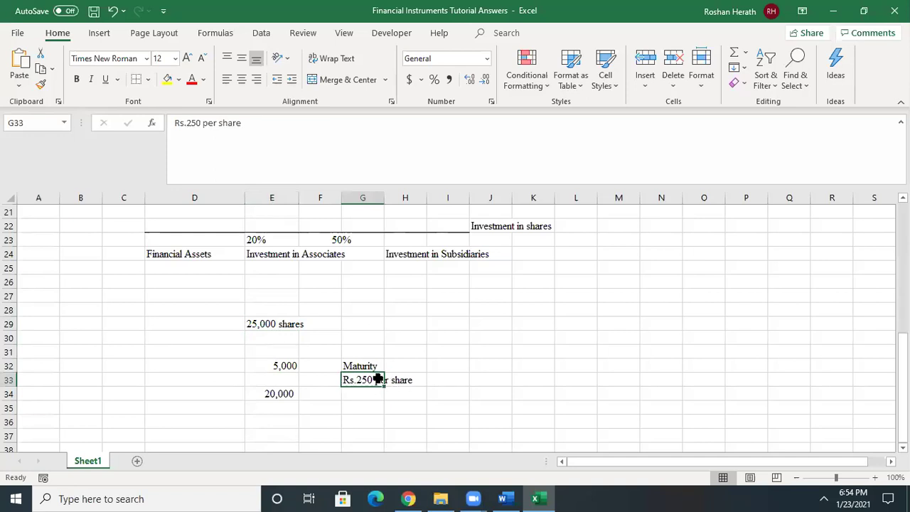
click(267, 394)
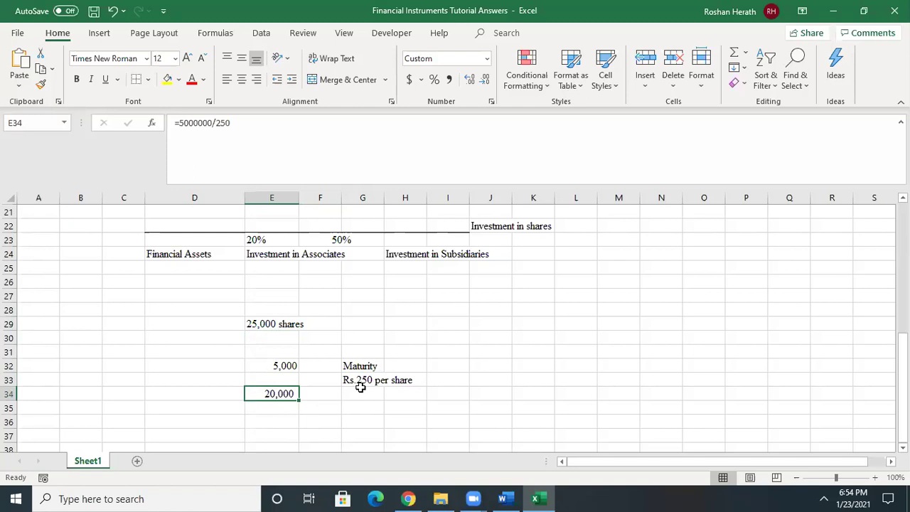
click(272, 422)
text(=)
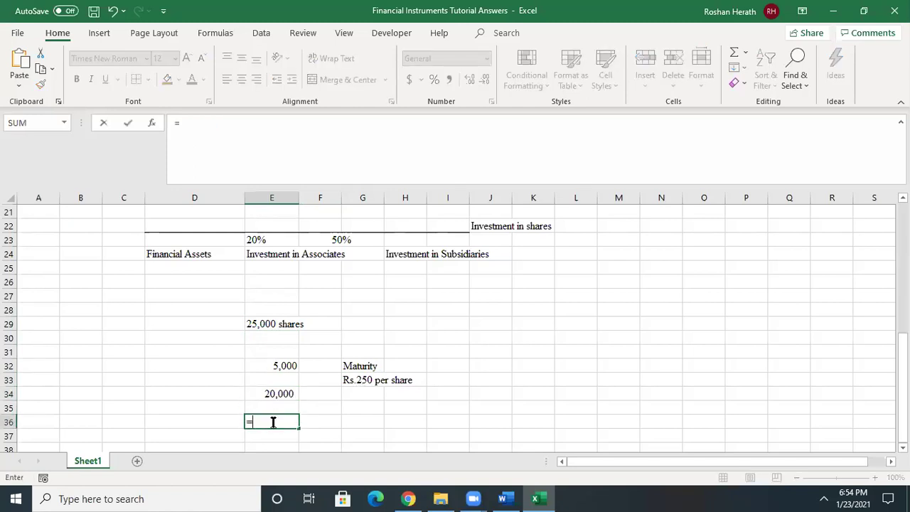
text(5000)
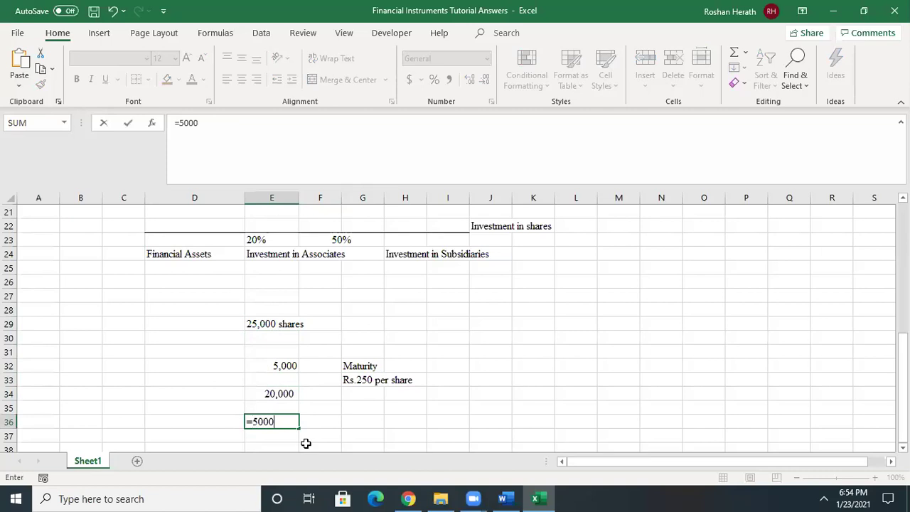
text(000/300)
key(Return)
click(273, 415)
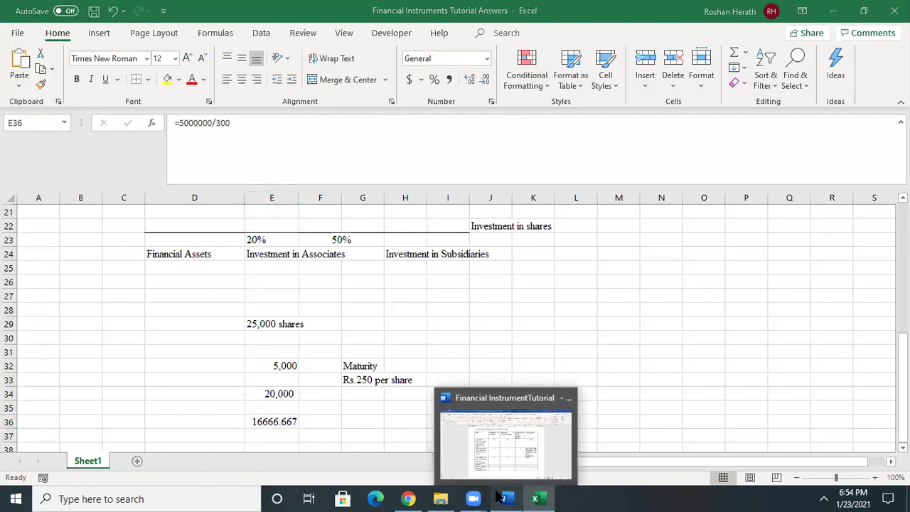
Switch back to the Word tutorial and centre "Debt" in the Classification cell of the bond converting to the liability's value
click(497, 437)
click(623, 334)
double_click(603, 334)
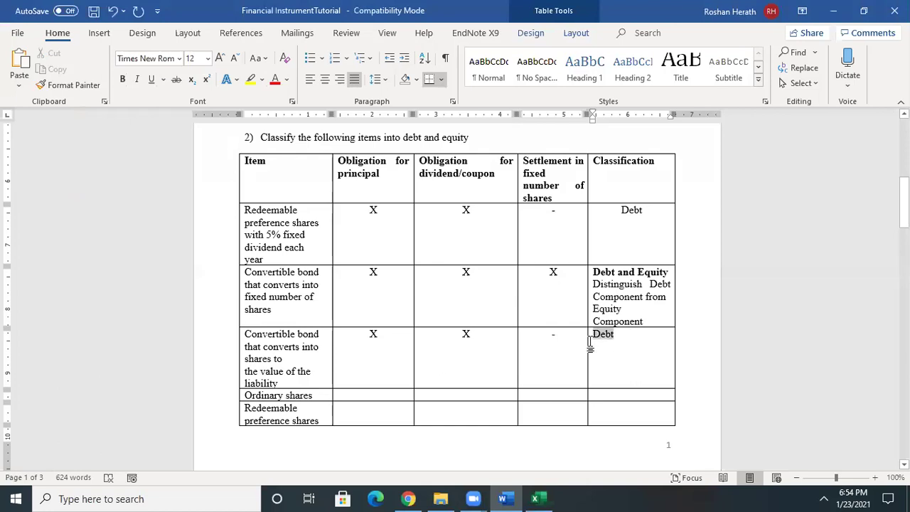
click(324, 83)
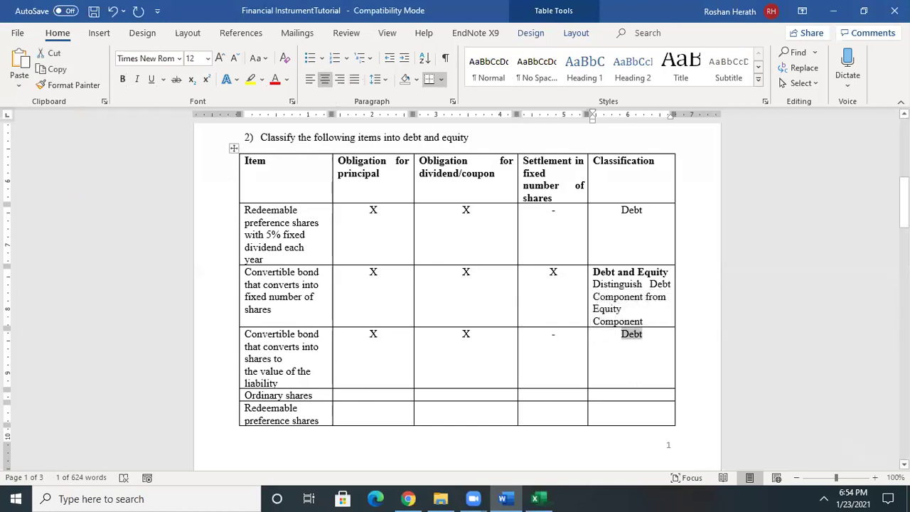
Enter dashes for Ordinary shares under the principal obligation, the dividend/coupon obligation and settlement in fixed number of shares
scroll(711, 427, down, 1)
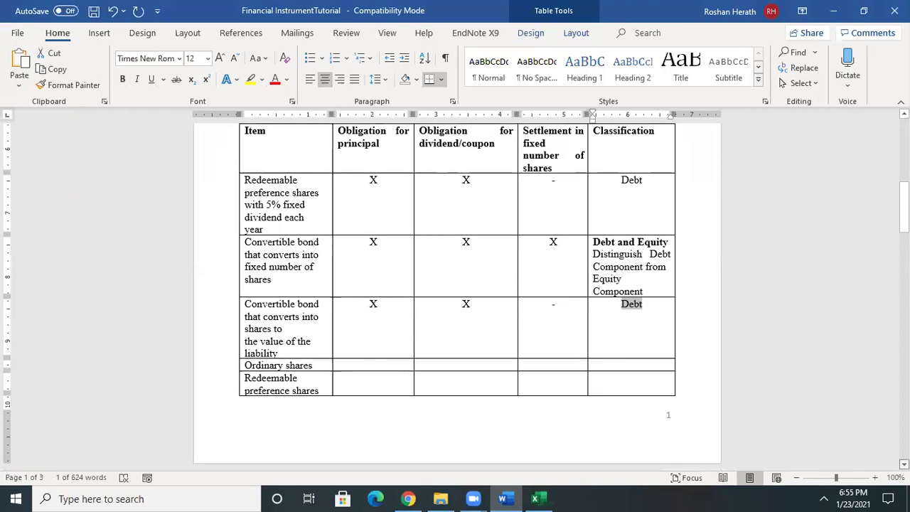
click(479, 364)
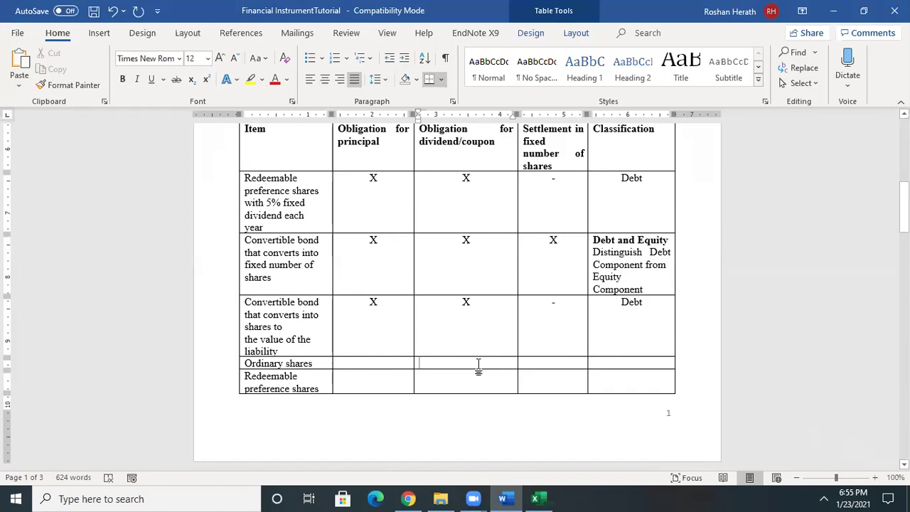
click(374, 364)
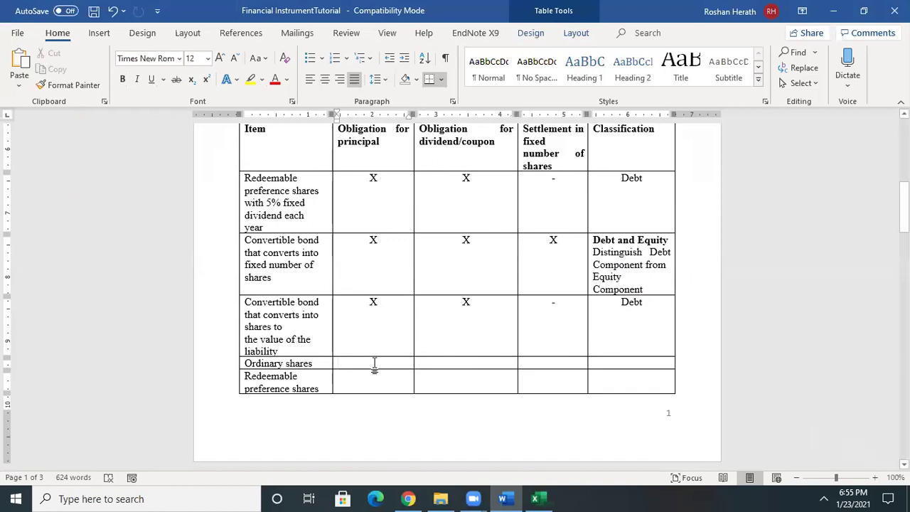
text(-)
click(456, 365)
text(-)
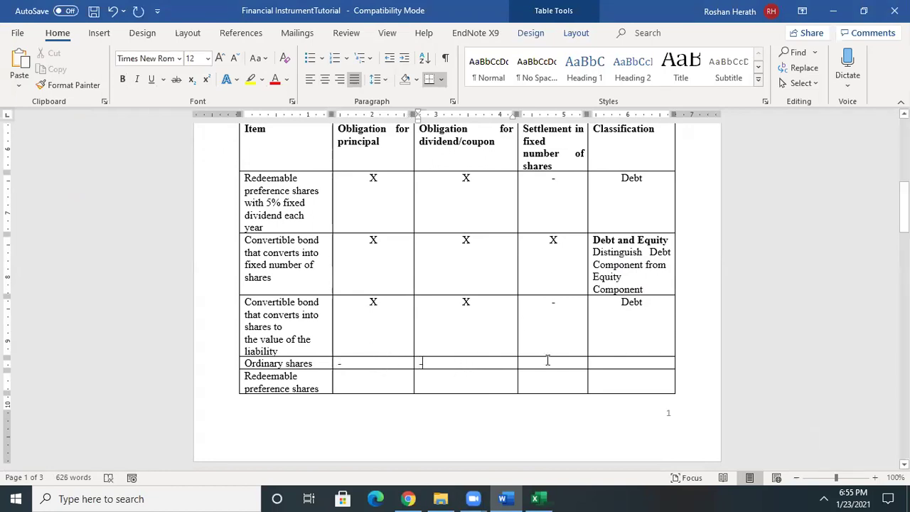
click(547, 365)
text(-)
Centre the three dashes in the Ordinary shares row
click(341, 362)
text(-)
key(shift+Up)
key(shift+Right)
key(shift+Down)
key(shift+Right)
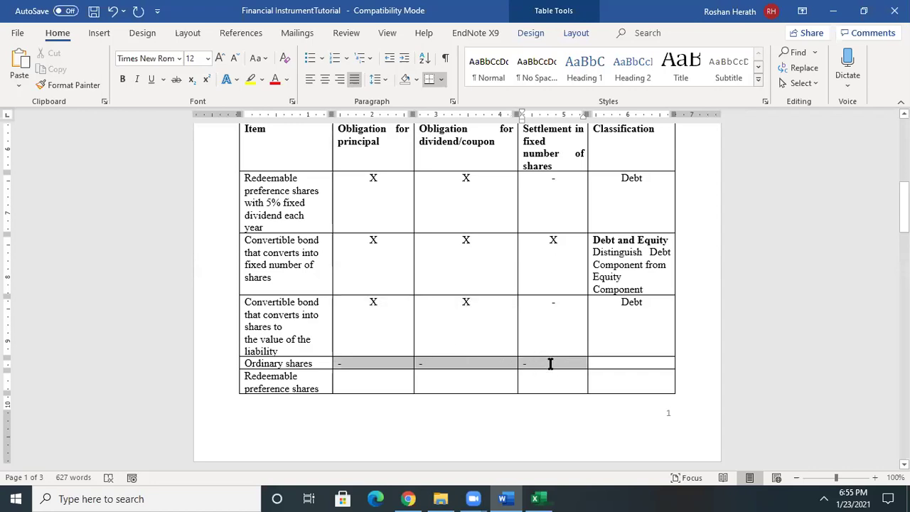
click(325, 79)
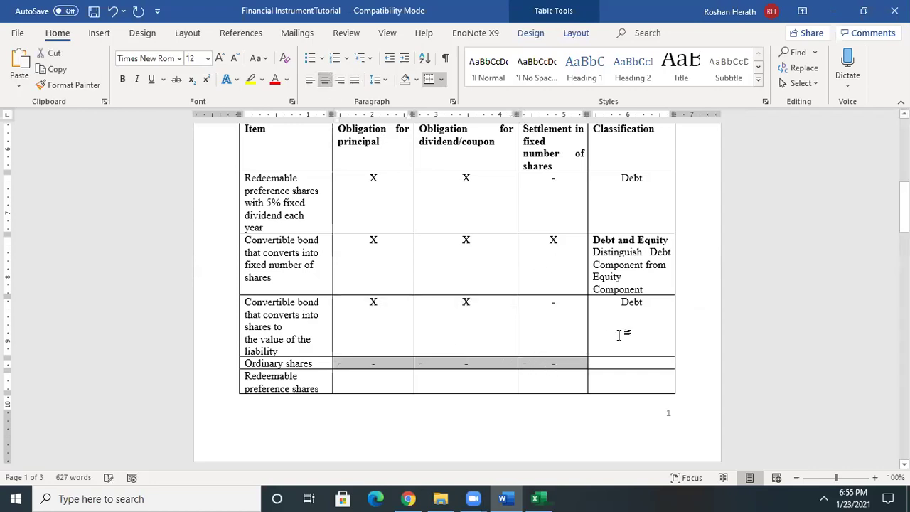
Enter "Equity" centred as the classification for Ordinary shares
click(613, 363)
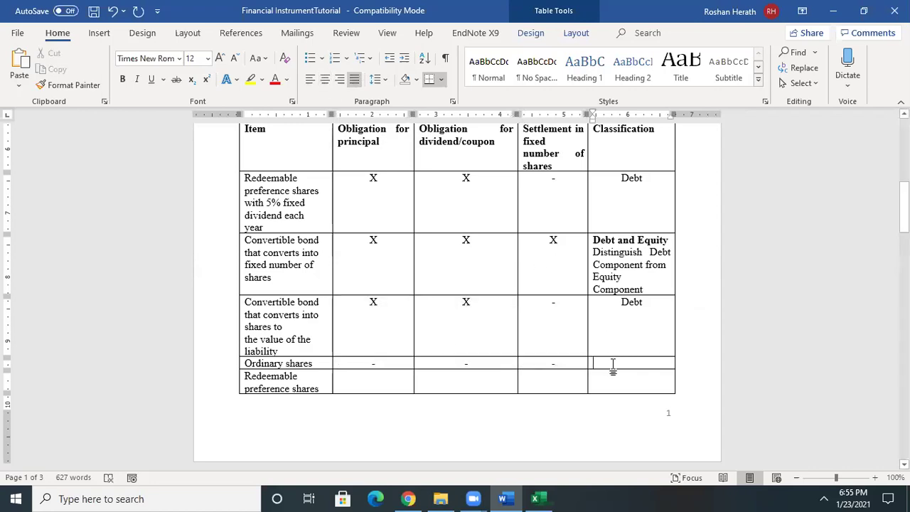
click(320, 83)
text(Eq)
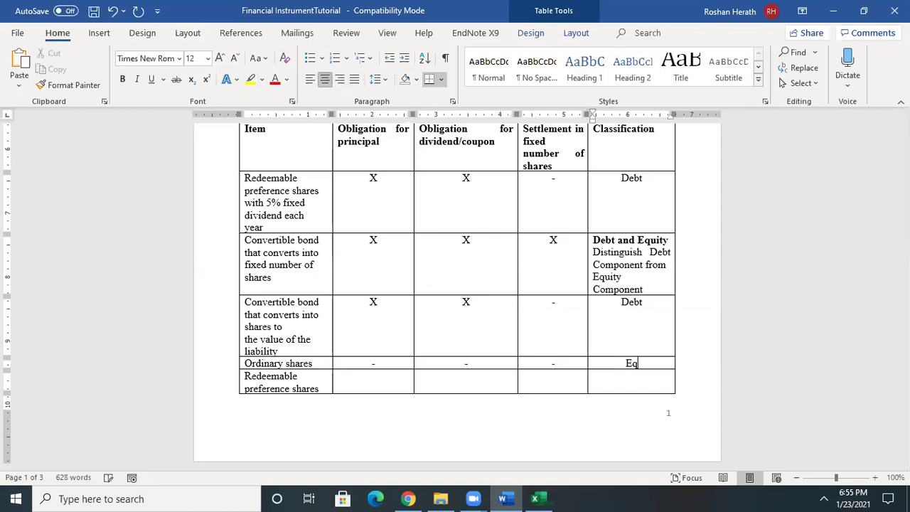
text(uity)
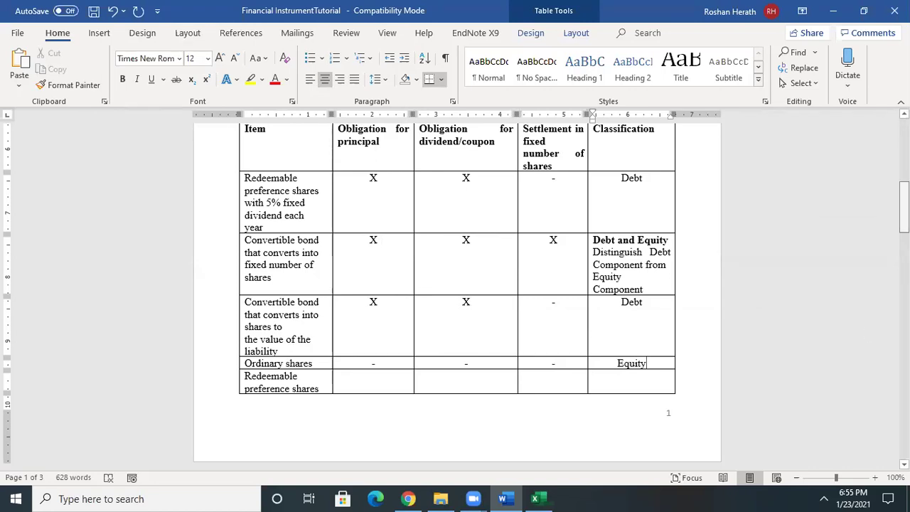
Enter a centred dash under the principal obligation for the redeemable preference shares with discretionary dividends
scroll(457, 296, down, 1)
scroll(457, 296, down, 4)
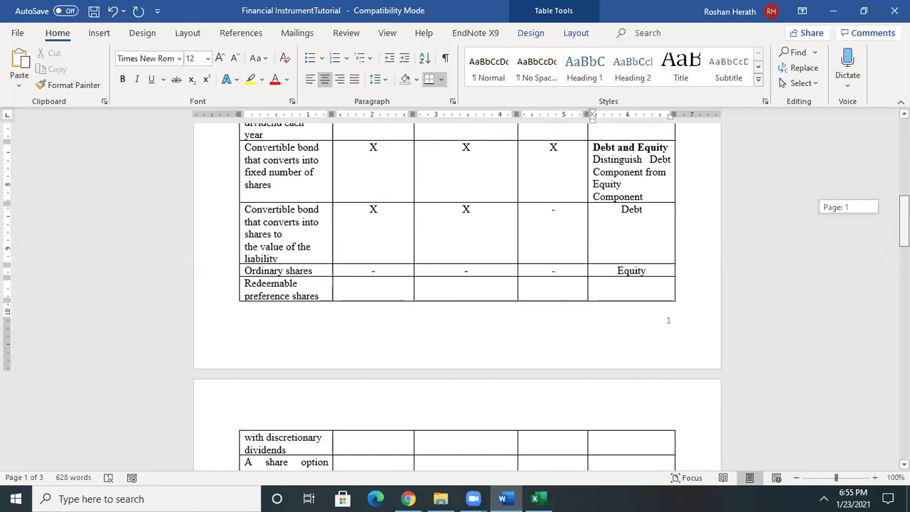
scroll(456, 297, down, 3)
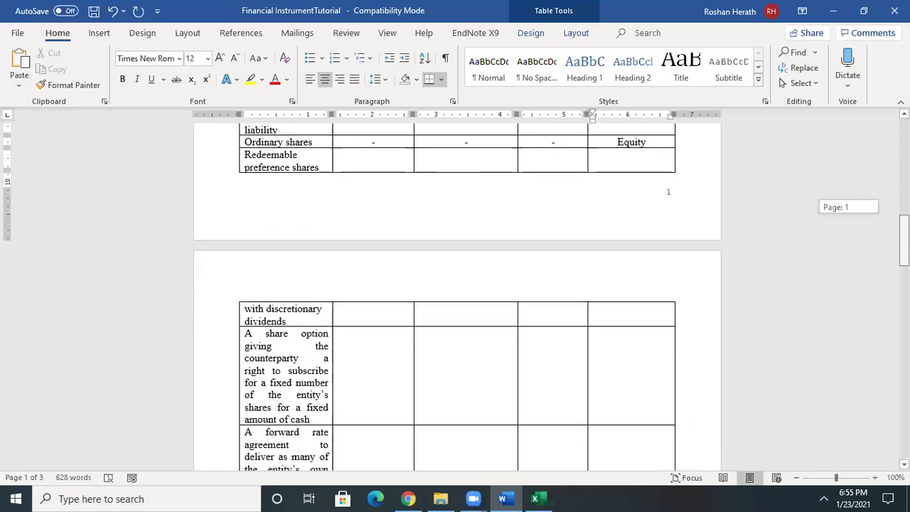
scroll(456, 297, down, 1)
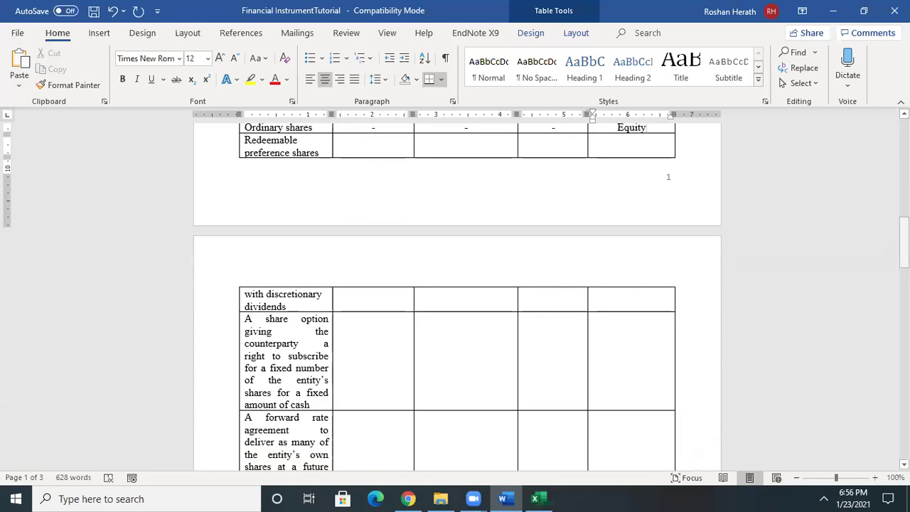
mouse_move(903, 242)
mouse_down()
mouse_move(903, 205)
mouse_move(903, 228)
mouse_up()
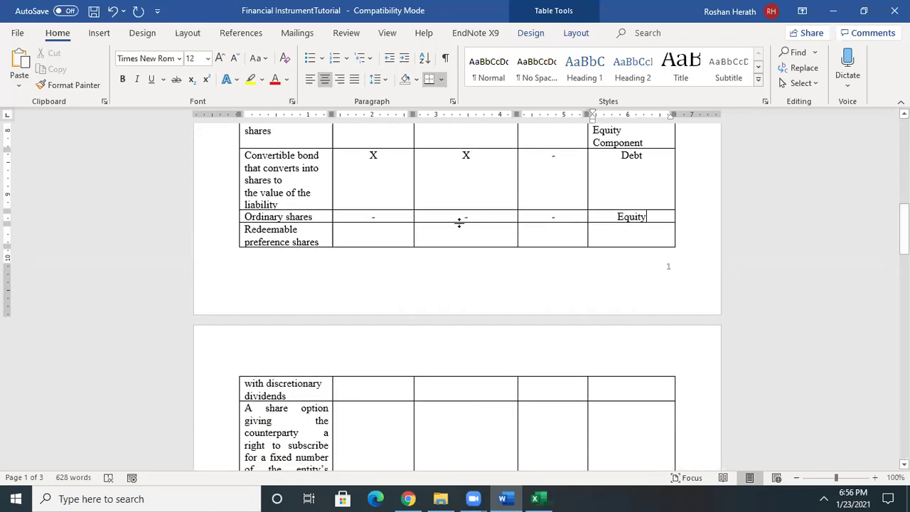
click(391, 240)
click(327, 83)
text(-)
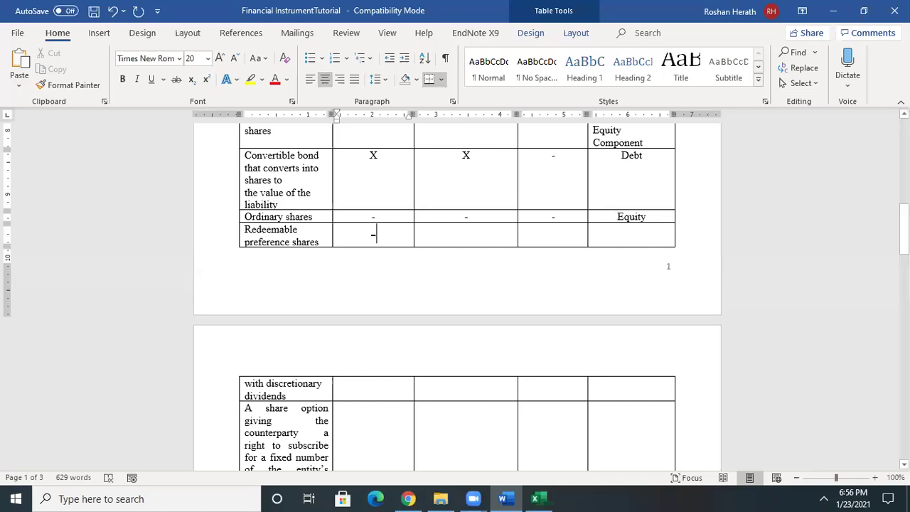
Enter a centred dash under the dividend/coupon obligation for the redeemable preference shares with discretionary dividends
mouse_move(903, 228)
mouse_down()
mouse_move(903, 194)
mouse_move(904, 233)
mouse_up()
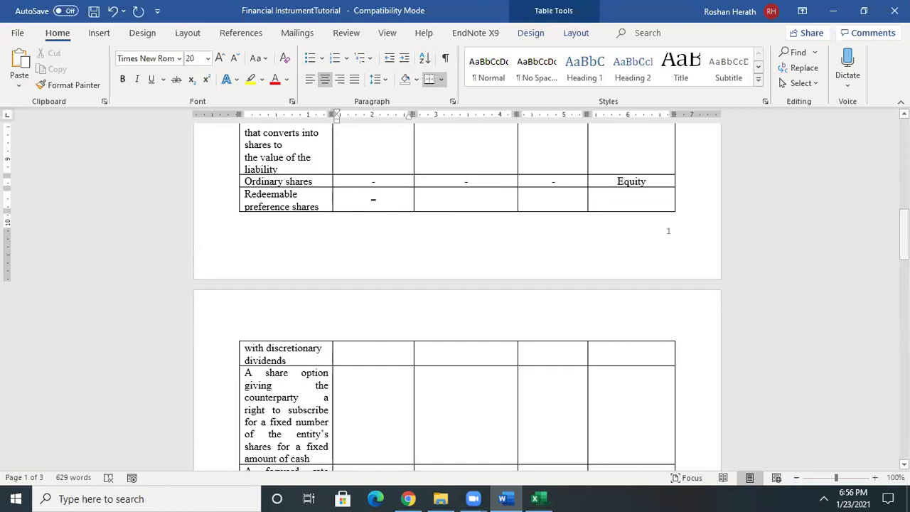
click(469, 198)
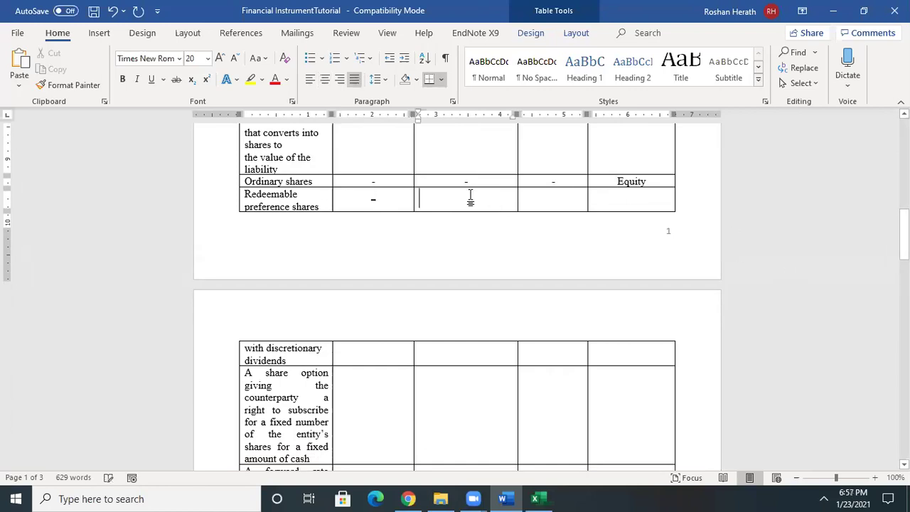
text(-)
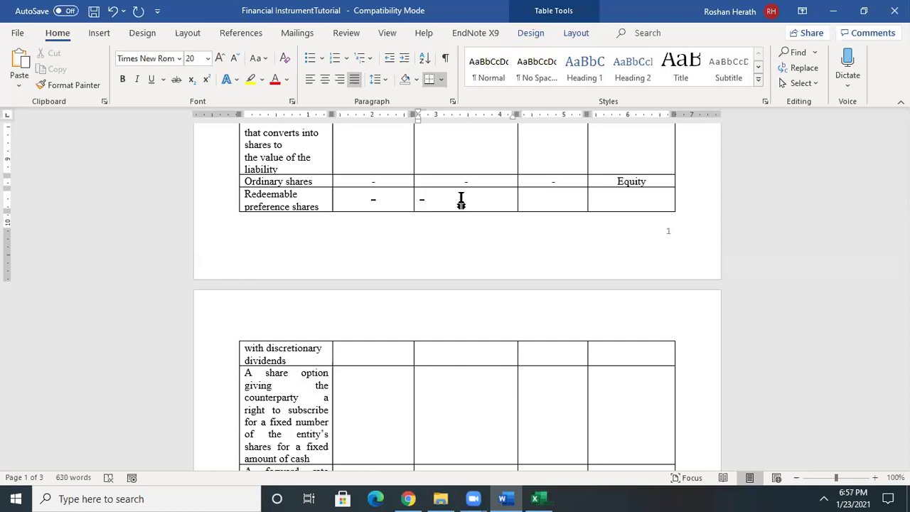
drag(428, 200, 420, 202)
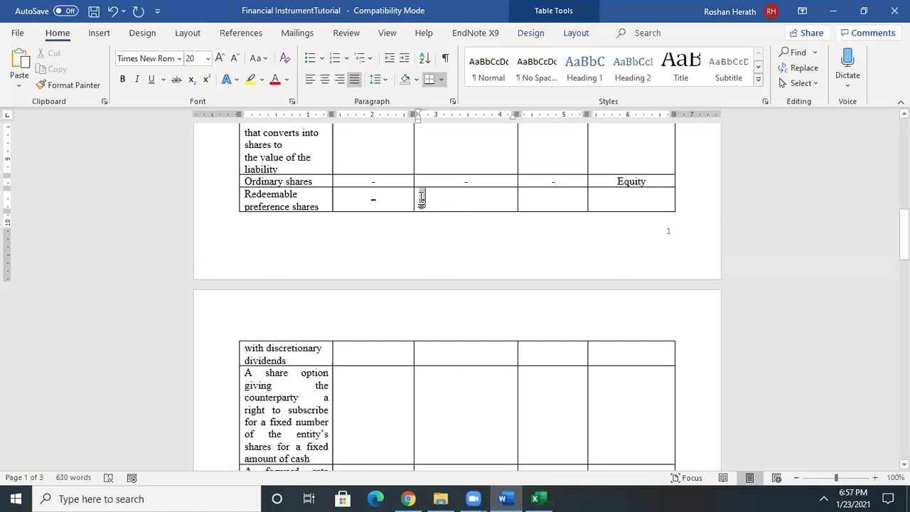
click(324, 79)
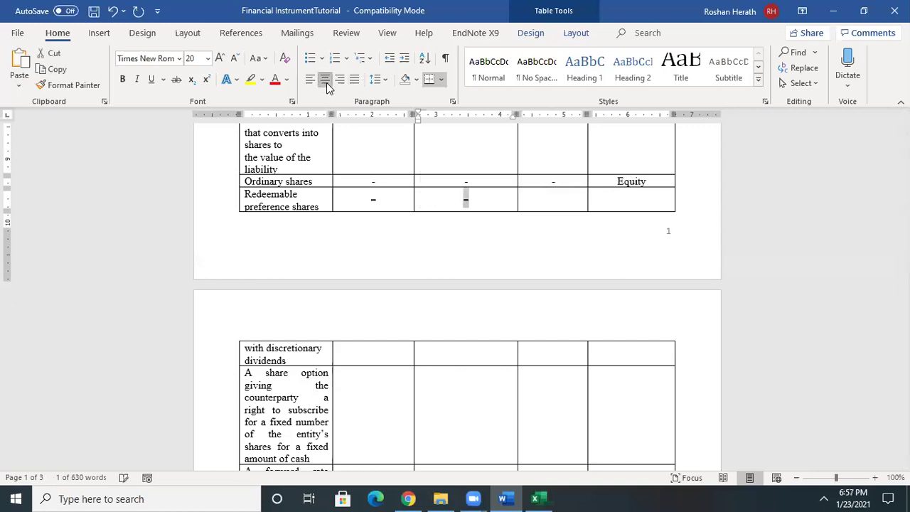
Enter a centred dash under settlement in fixed number of shares for the redeemable preference shares with discretionary dividends
click(548, 201)
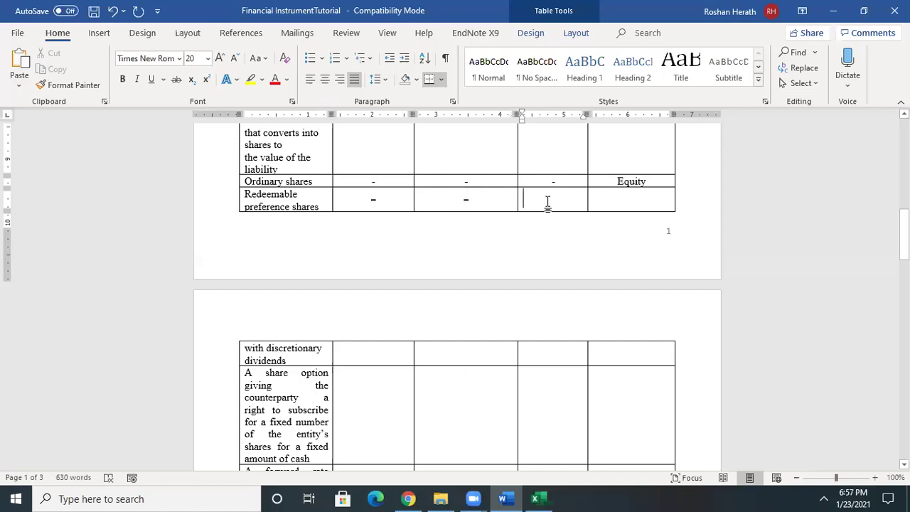
click(324, 80)
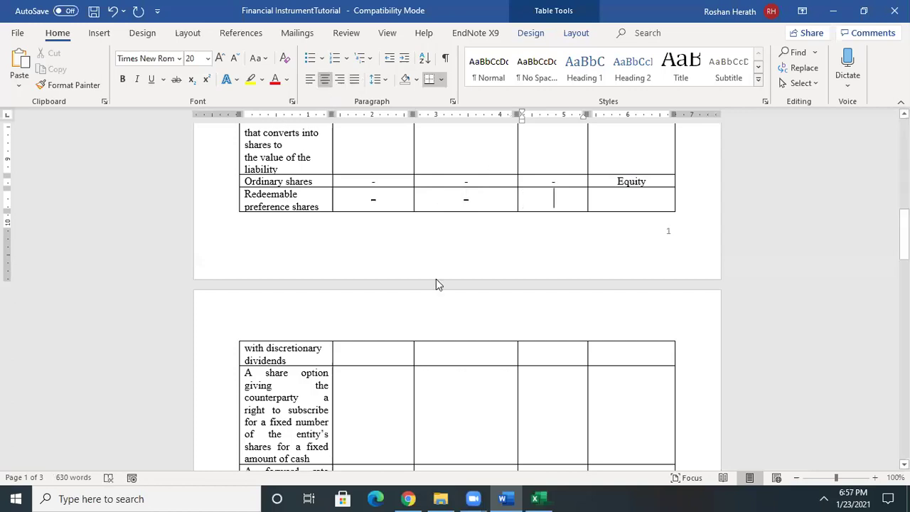
text(-)
Replace the principal obligation dash for the redeemable preference shares with discretionary dividends with an X at font size 14
drag(368, 197, 383, 197)
text(X)
drag(368, 201, 392, 197)
click(233, 59)
click(233, 58)
click(233, 58)
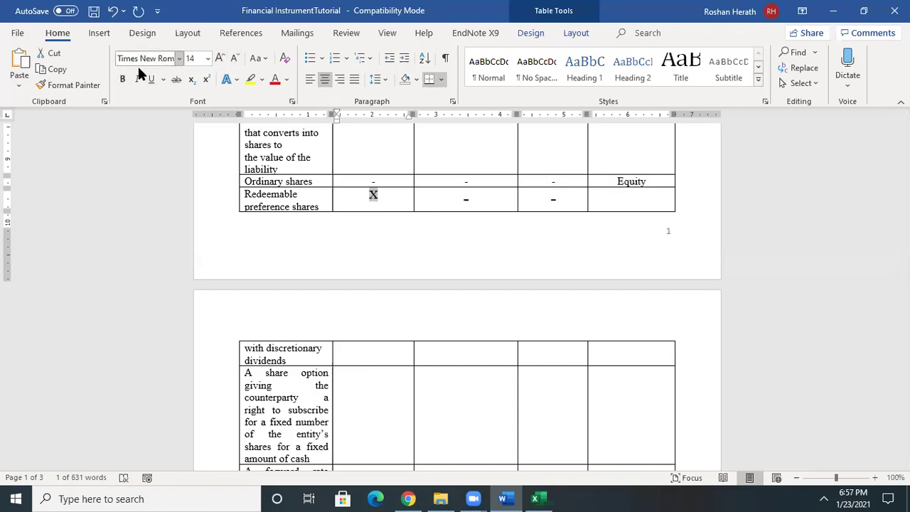
click(281, 212)
Enter "Debt for the principal outstanding" at font size 12 as the classification for the redeemable preference shares with discretionary dividends
mouse_move(903, 235)
mouse_down()
mouse_move(903, 199)
mouse_move(903, 229)
mouse_up()
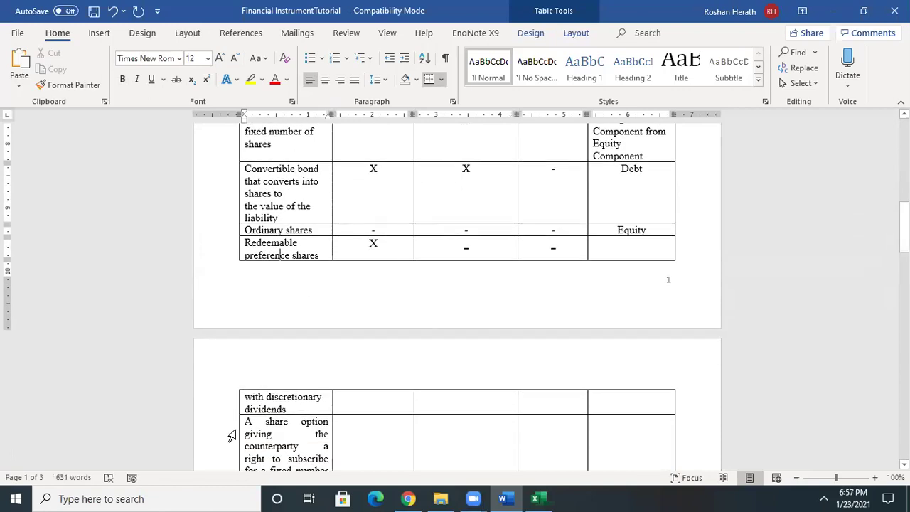
mouse_move(903, 228)
mouse_down()
mouse_move(903, 196)
mouse_move(903, 231)
mouse_up()
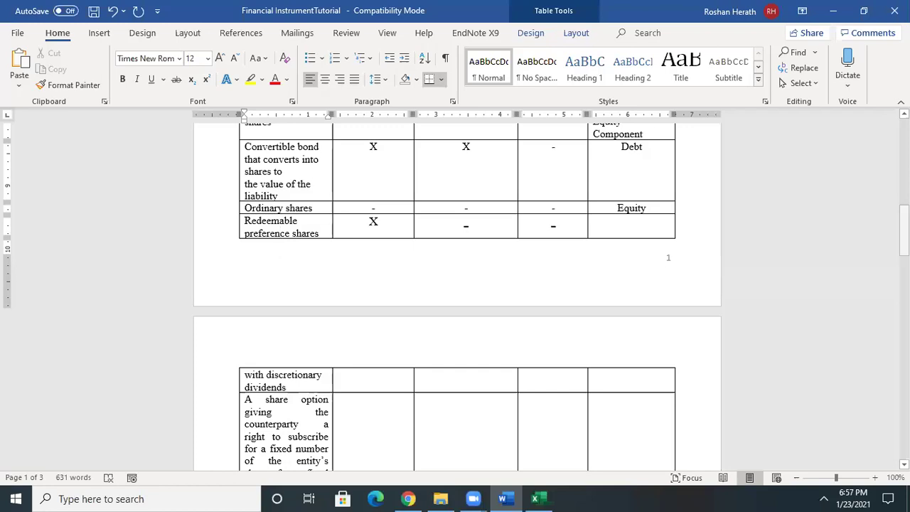
drag(903, 228, 903, 204)
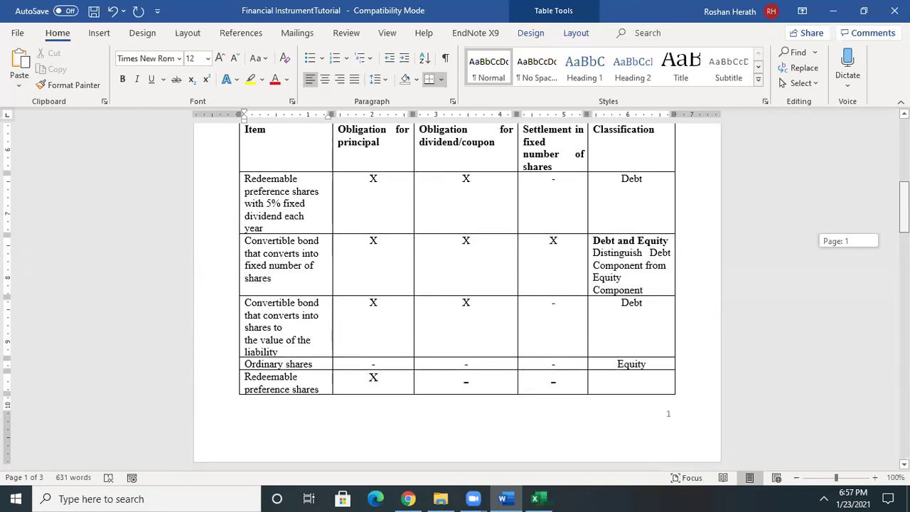
drag(903, 204, 903, 223)
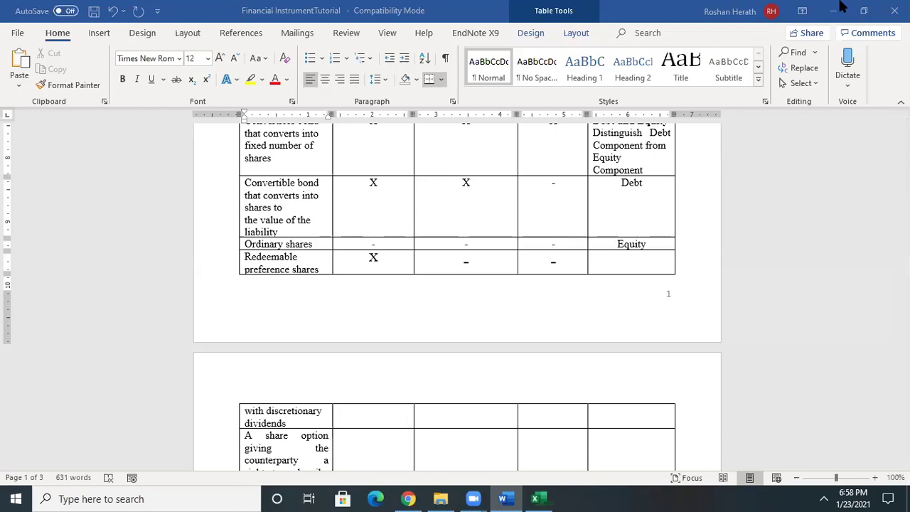
click(636, 260)
drag(903, 228, 904, 212)
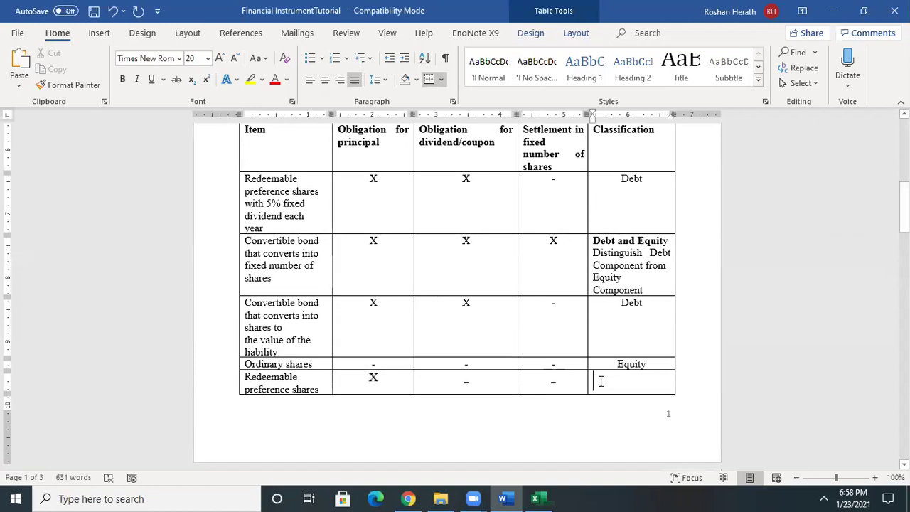
click(237, 60)
click(238, 61)
click(236, 59)
click(236, 60)
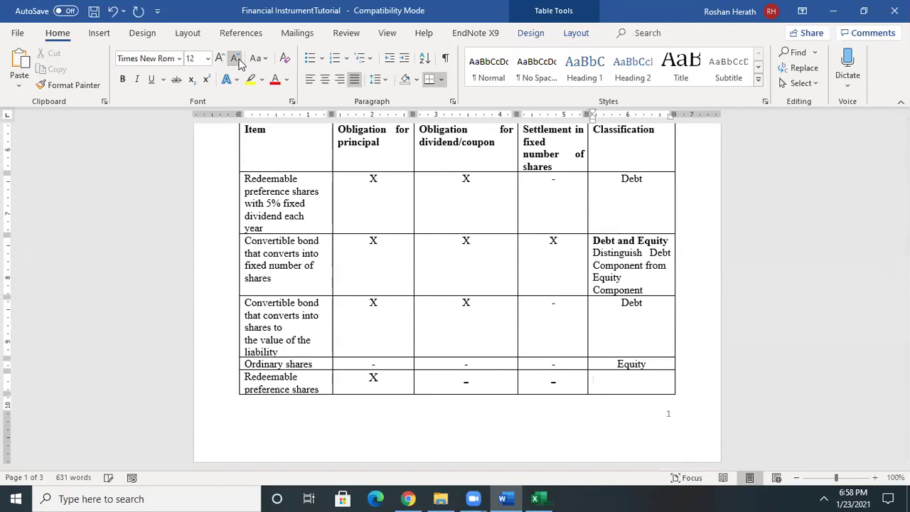
text(dEBT )
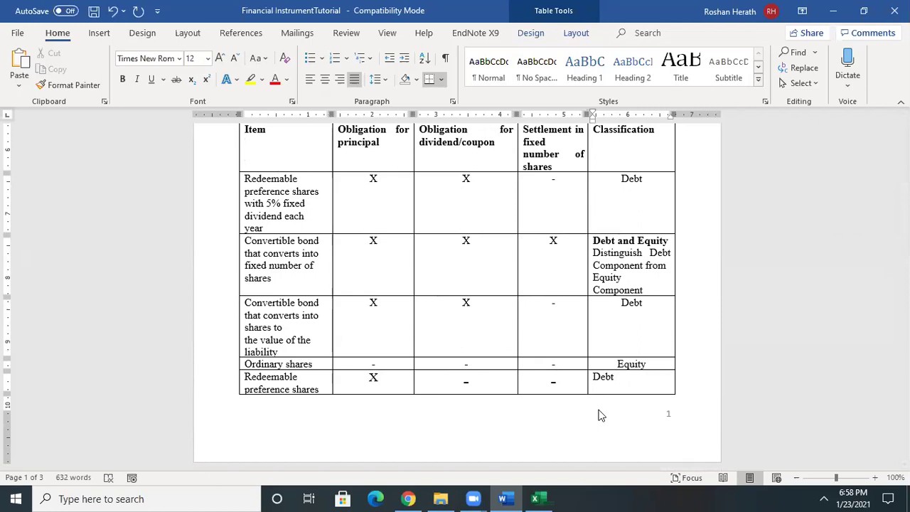
text(for the pri)
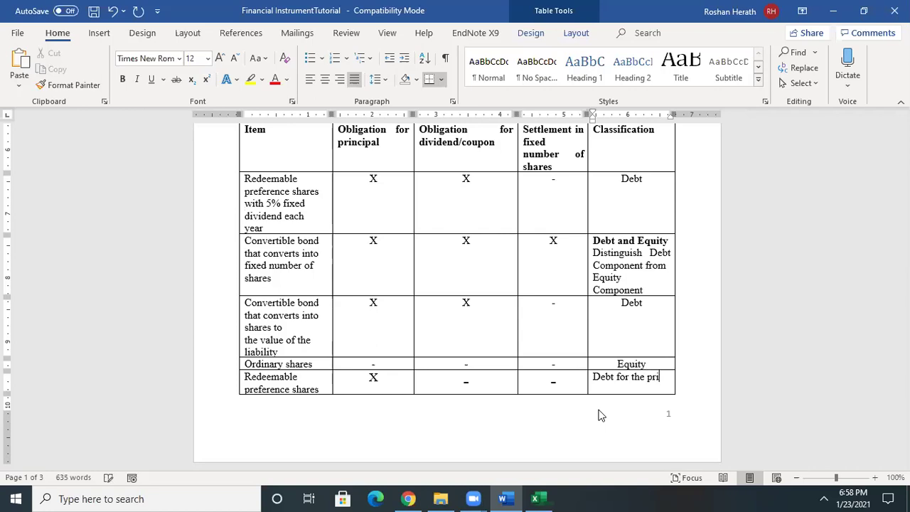
text(ncipal)
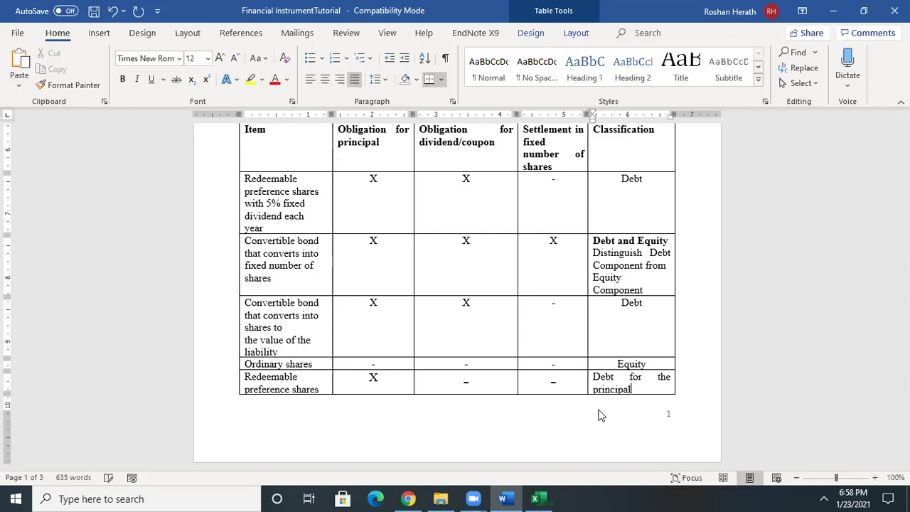
text( outstar)
text(ding)
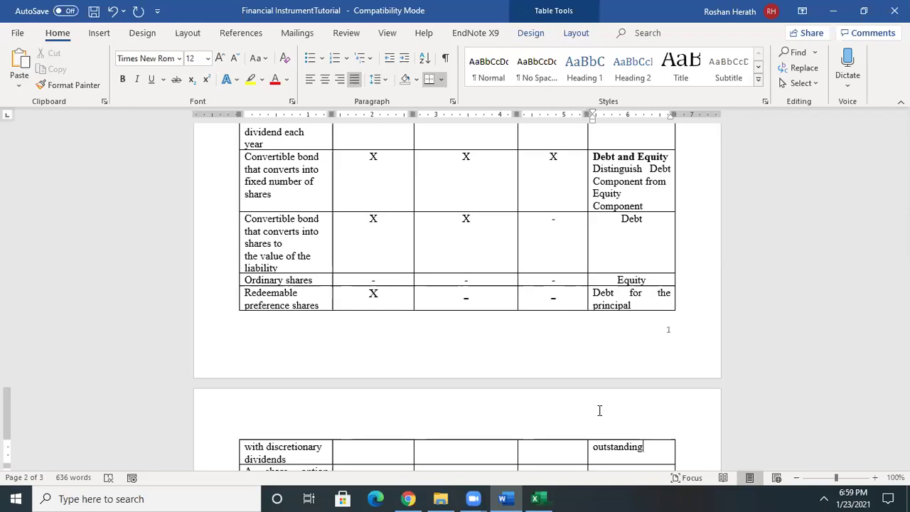
Add "Equity for the dividends" below the debt wording in the same classification cell, separated by a blank line
mouse_move(902, 220)
mouse_down()
mouse_move(903, 187)
mouse_move(902, 237)
mouse_up()
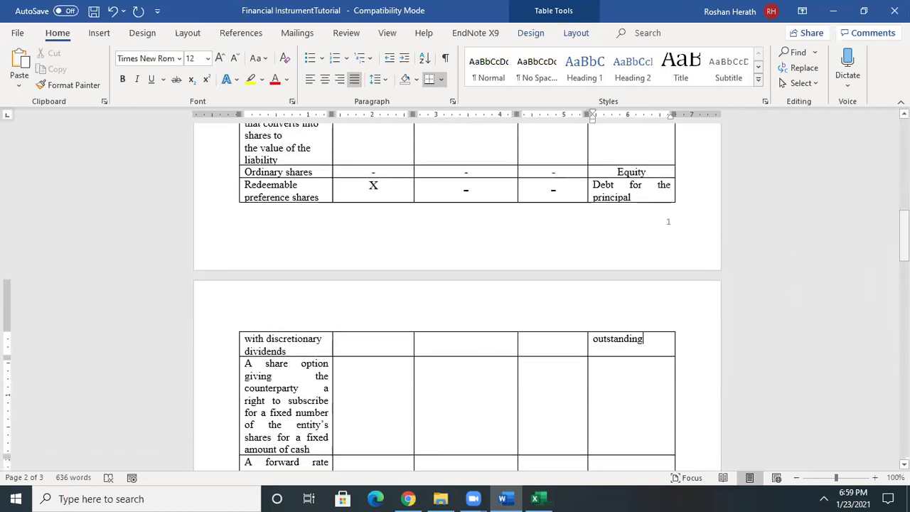
click(594, 350)
key(Return)
key(Return)
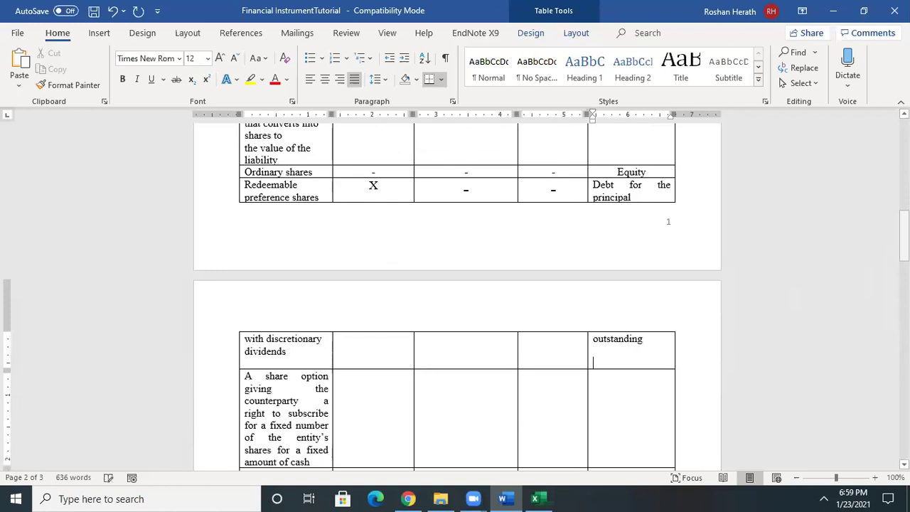
click(601, 362)
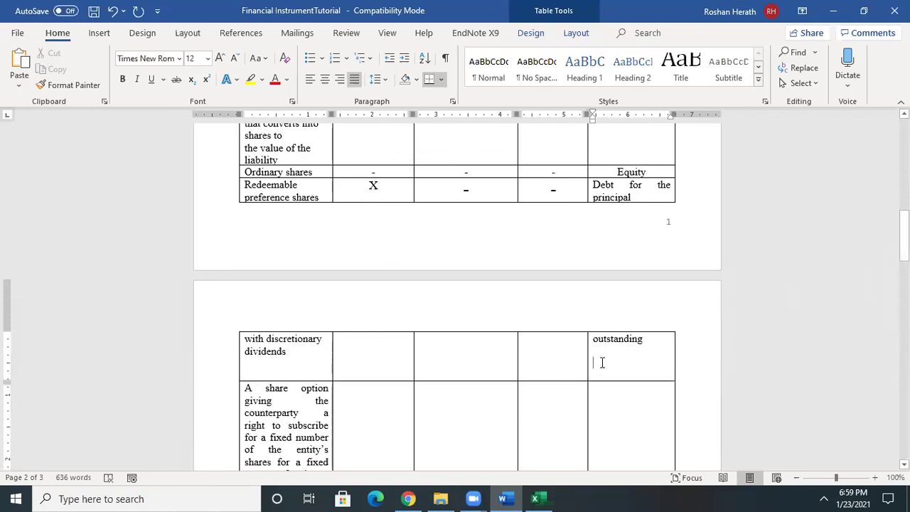
text(Equi)
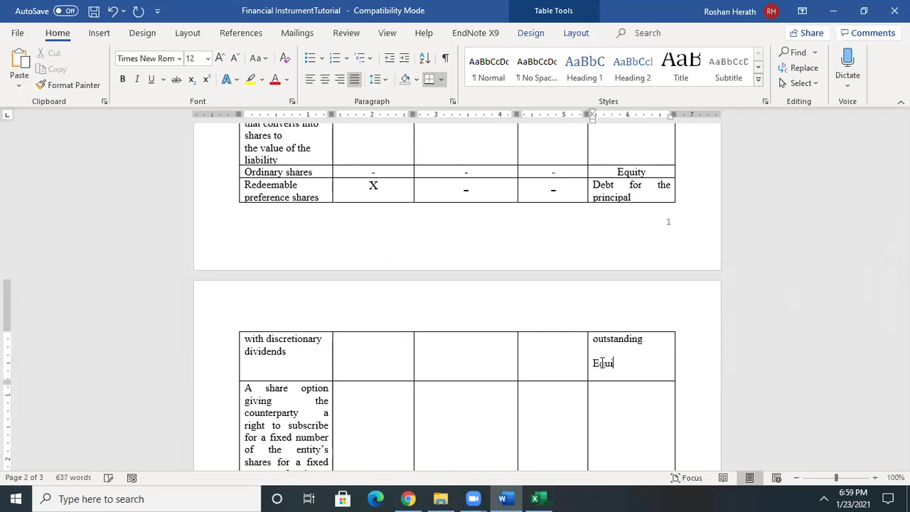
text(ty for the dividen)
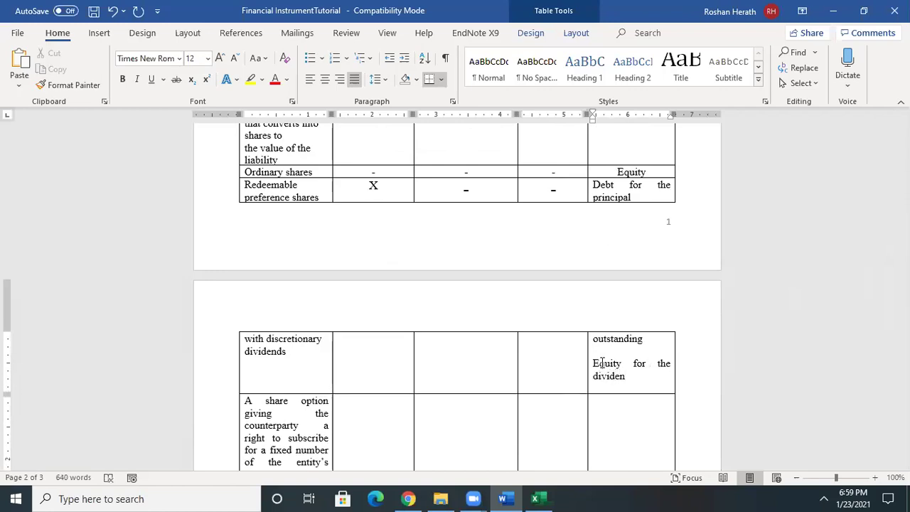
text(ds)
Review the completed debt and equity classifications and examine the remaining share option and forward rate agreement items
drag(903, 236, 902, 195)
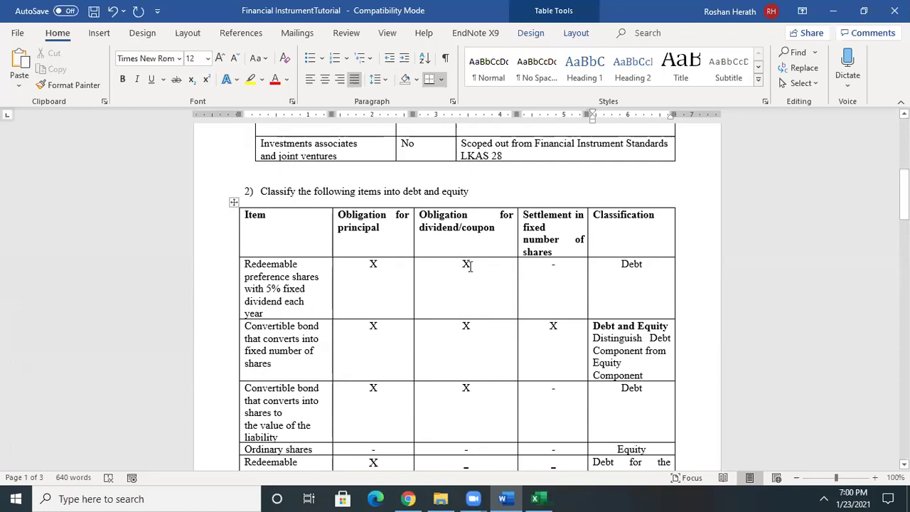
drag(903, 194, 903, 238)
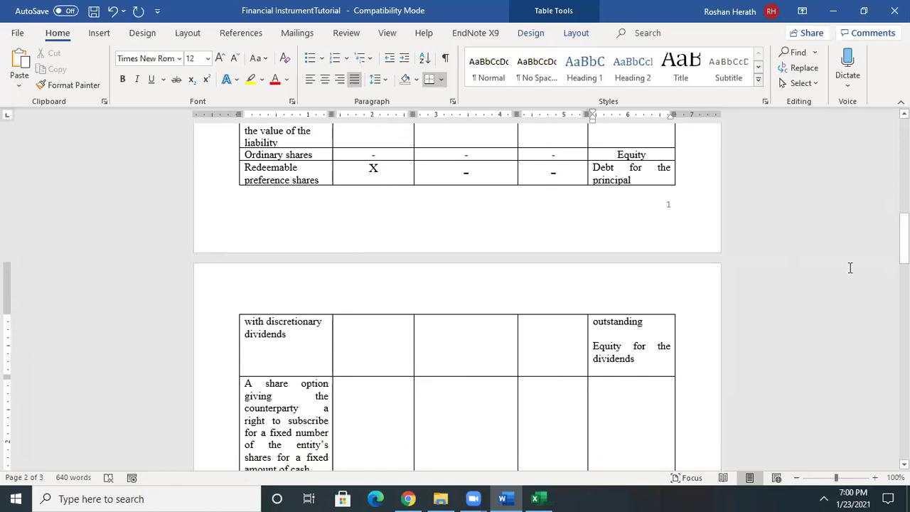
mouse_move(903, 242)
mouse_down()
mouse_move(903, 202)
mouse_move(903, 240)
mouse_up()
click(641, 364)
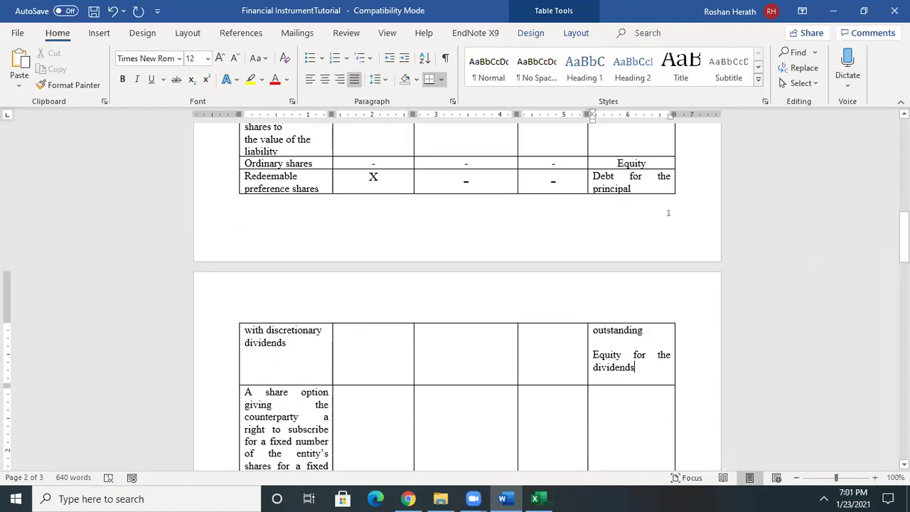
scroll(457, 296, down, 4)
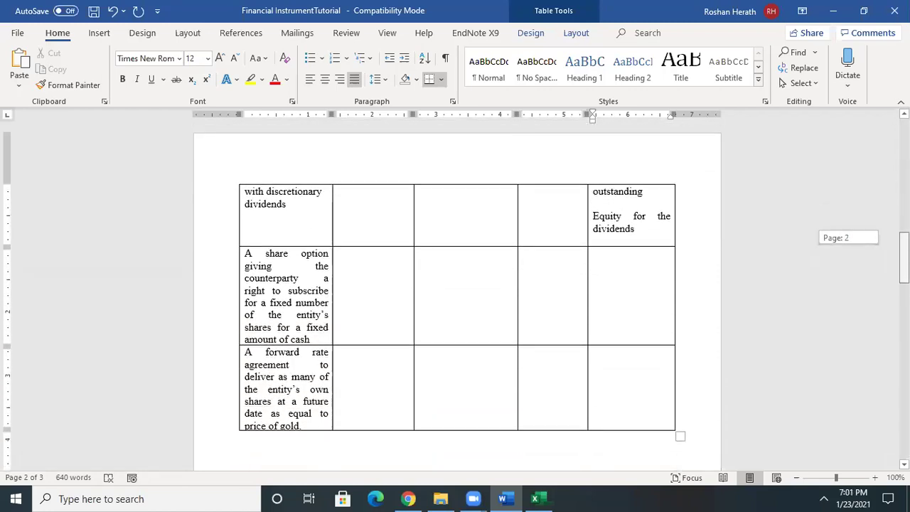
scroll(456, 296, up, 6)
scroll(457, 295, up, 2)
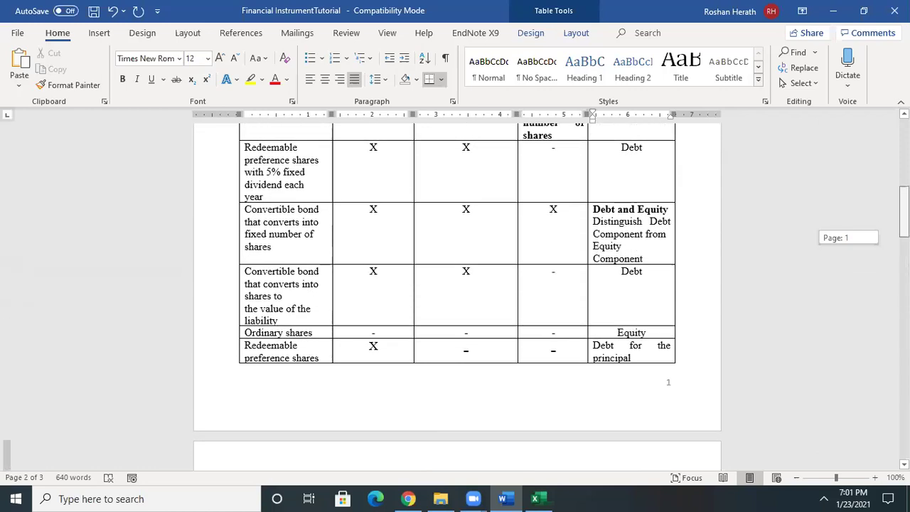
scroll(457, 296, down, 1)
scroll(457, 295, down, 6)
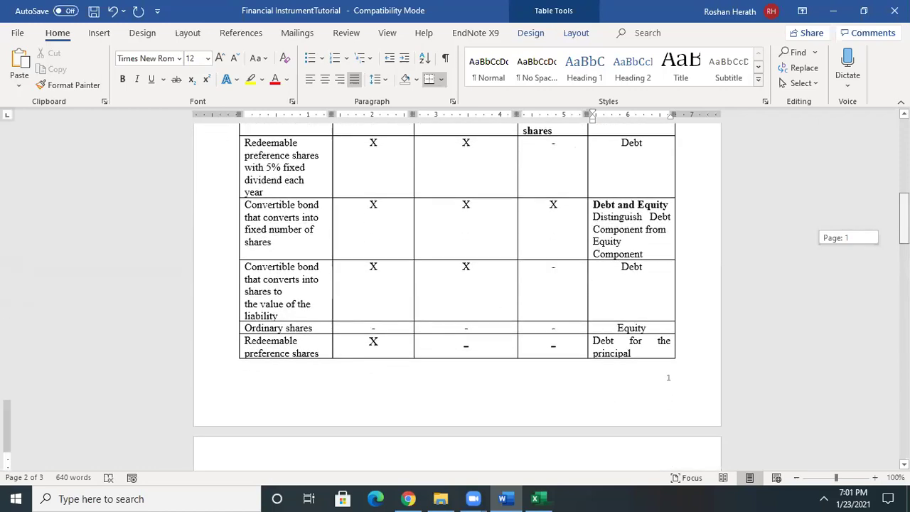
scroll(457, 296, down, 2)
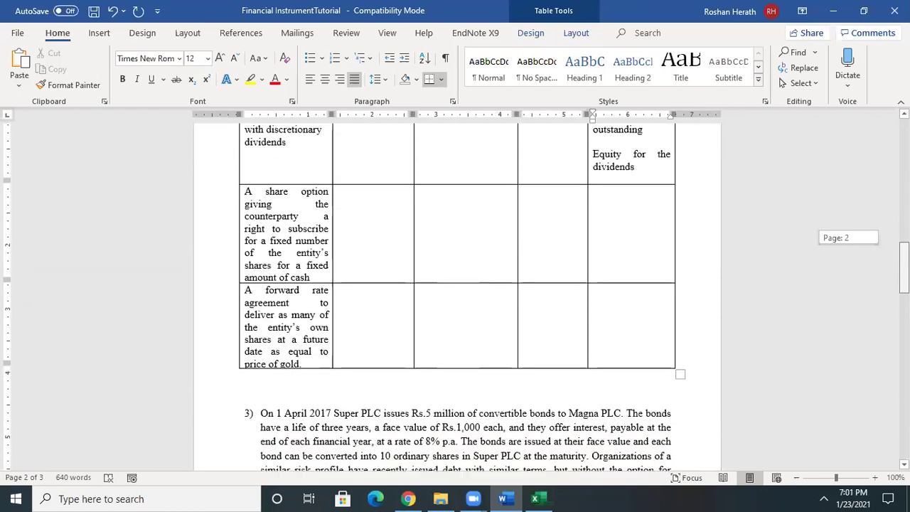
scroll(457, 296, down, 1)
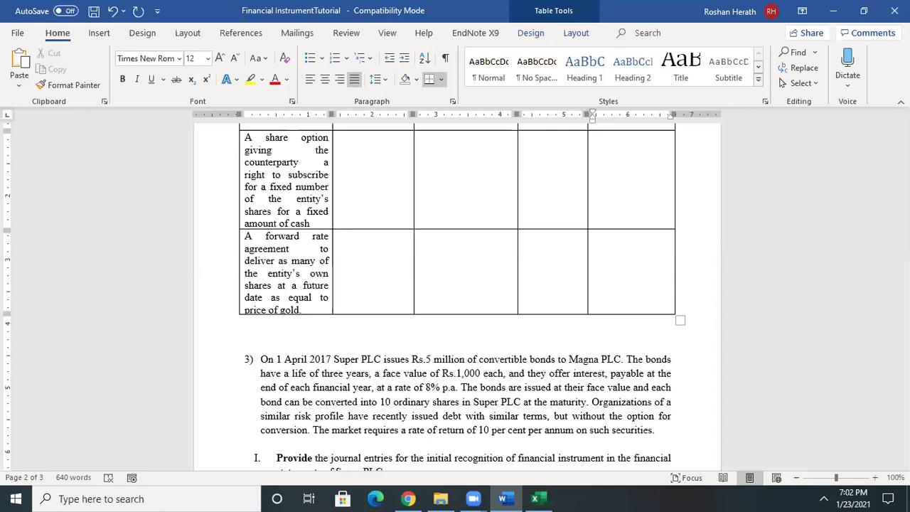
mouse_move(903, 277)
mouse_down()
mouse_move(903, 199)
mouse_move(903, 262)
mouse_up()
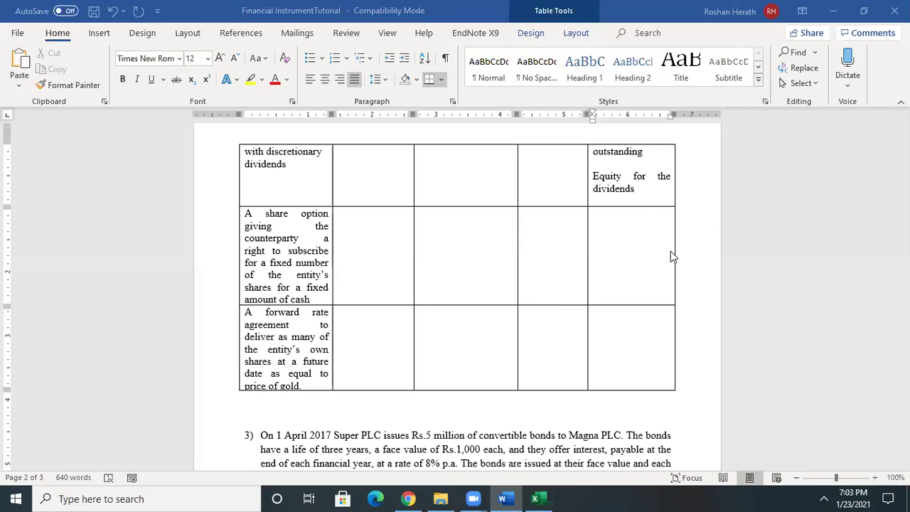
Enter dashes under the principal and dividend/coupon obligations for the share option on a fixed number of shares
click(396, 222)
text(-)
click(467, 219)
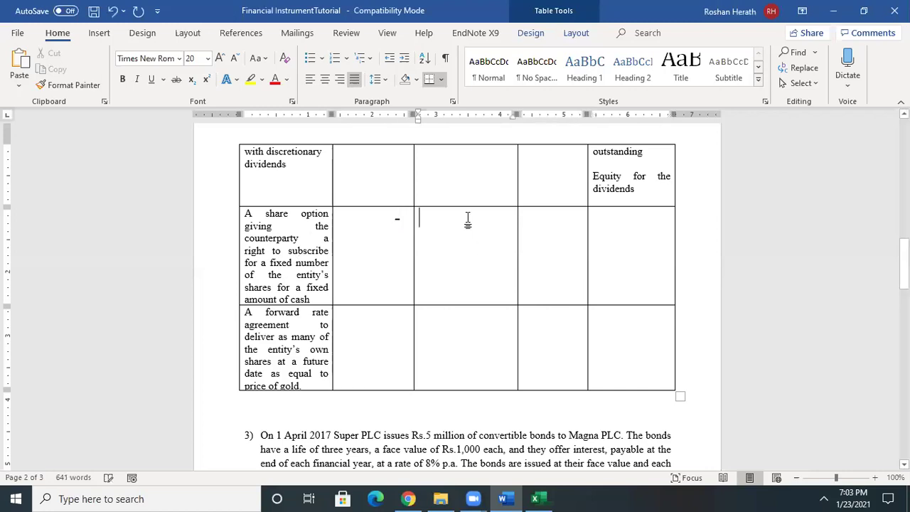
drag(904, 263, 903, 264)
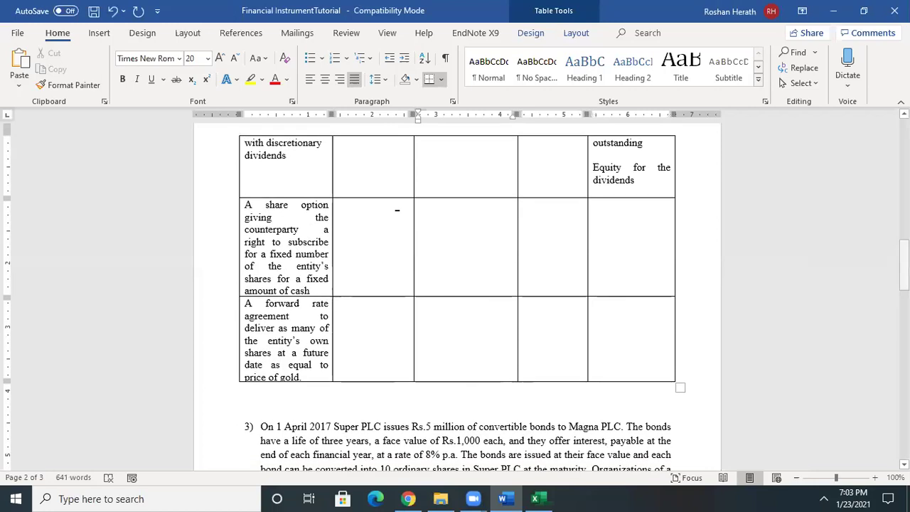
text(-)
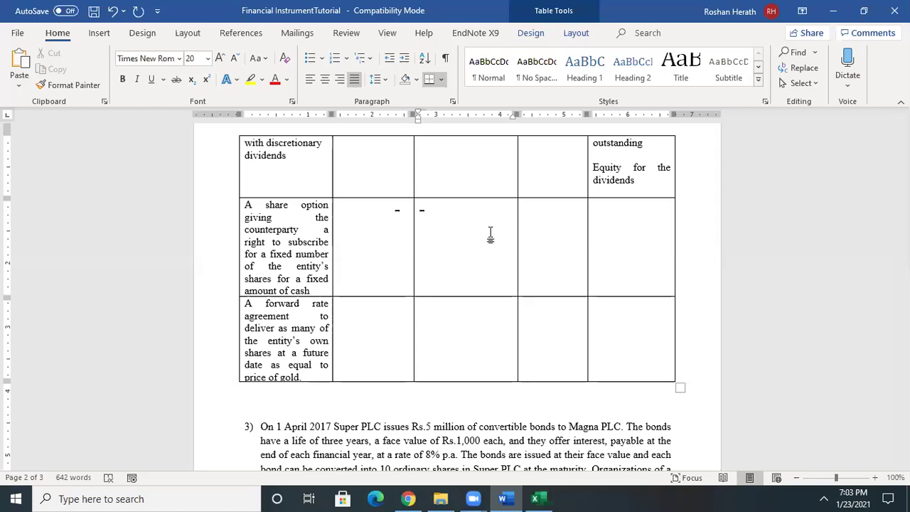
Enter a centred X at font size 12 under settlement in fixed number of shares for the share option, moved two lines down
click(557, 222)
text(X)
double_click(529, 207)
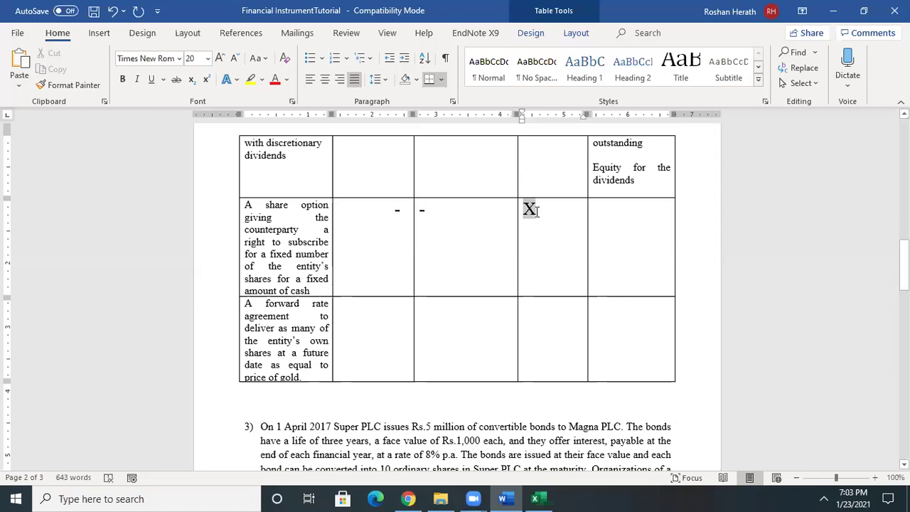
click(324, 79)
click(235, 59)
click(235, 59)
click(233, 59)
click(234, 59)
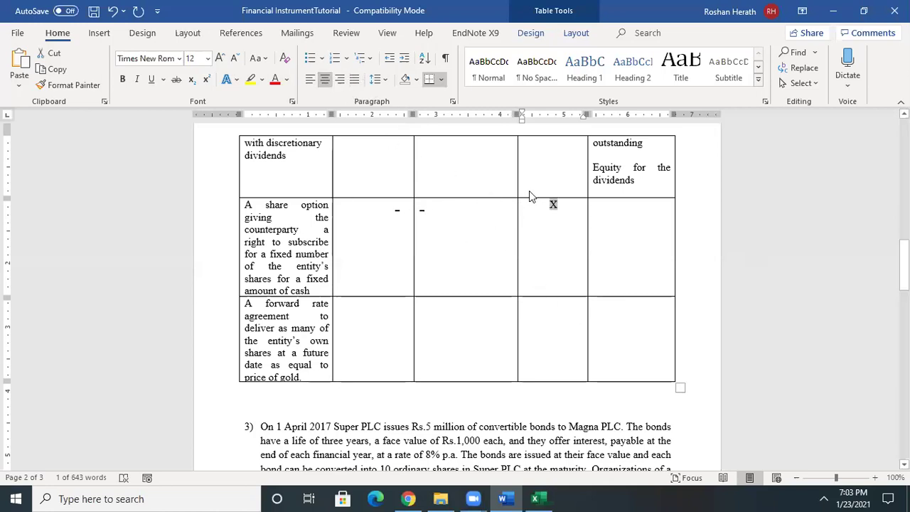
click(540, 203)
key(Return)
key(Return)
Enter "Equity" as the classification for the share option
click(632, 217)
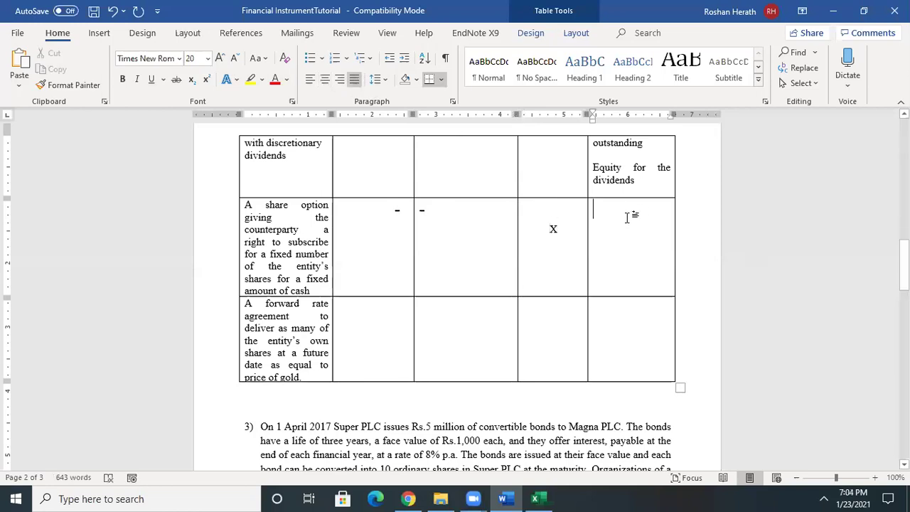
text(eQUITRY)
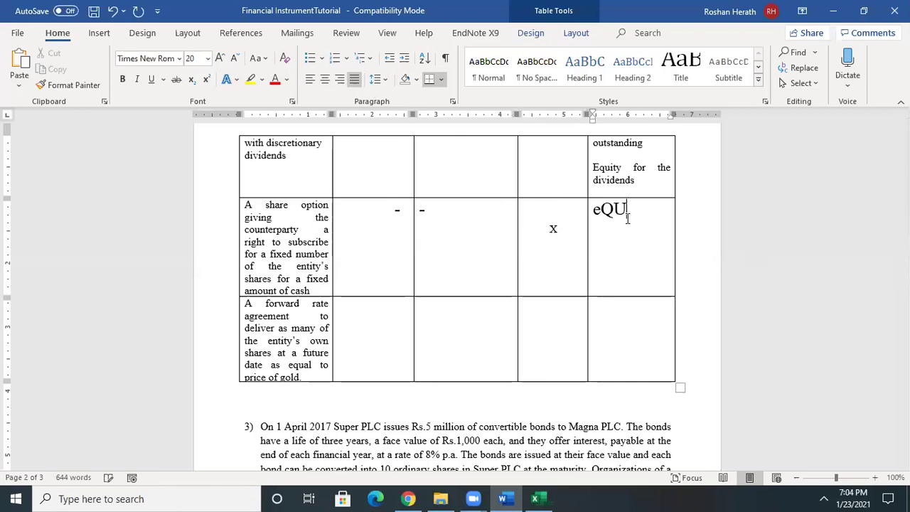
key(BackSpace)
key(BackSpace)
key(BackSpace)
key(BackSpace)
key(BackSpace)
key(BackSpace)
key(BackSpace)
text(Equity)
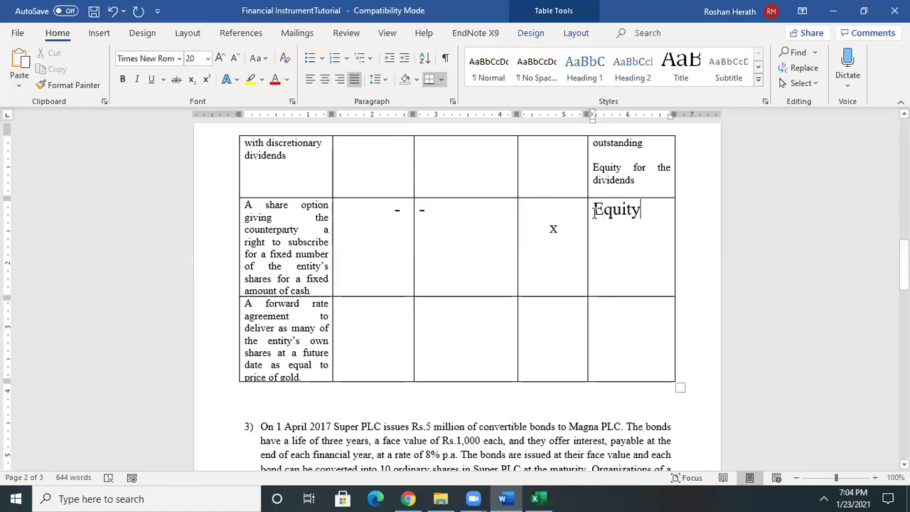
Reduce the share option's "Equity" classification to font size 12 and centre it in its cell
drag(592, 210, 643, 214)
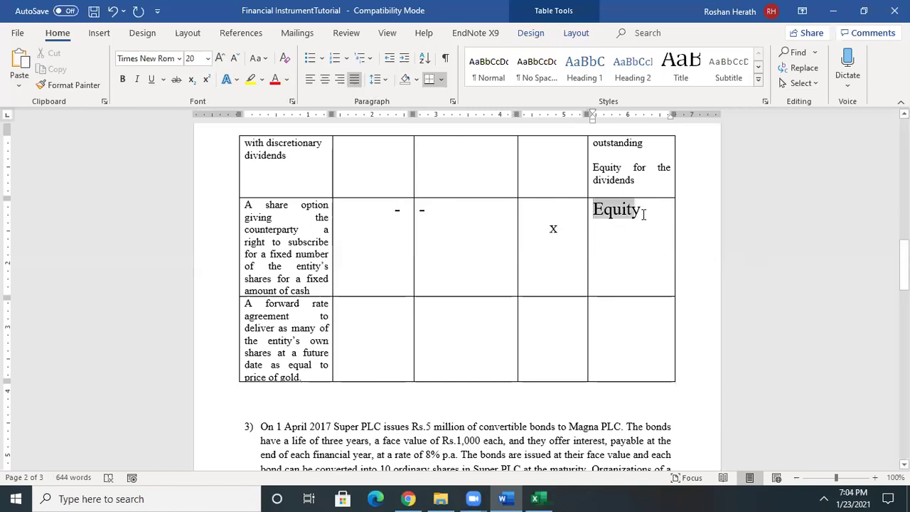
click(235, 59)
click(235, 58)
click(235, 58)
click(236, 58)
click(324, 81)
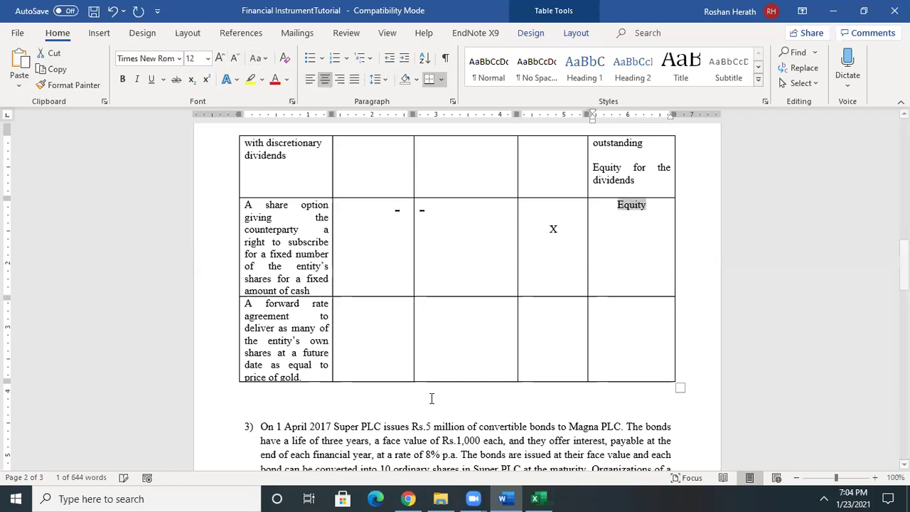
click(405, 325)
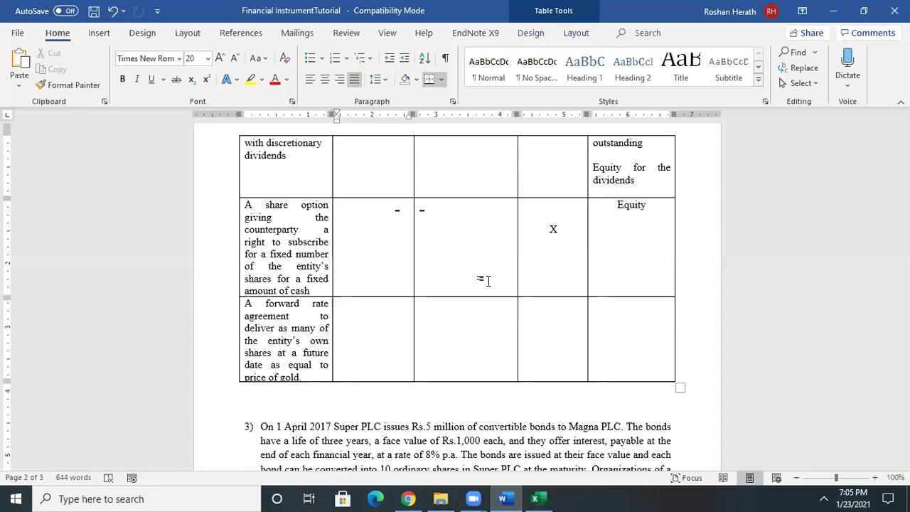
Move the share option's two dashes one line down and centre them in the principal and dividend/coupon obligation cells
click(555, 78)
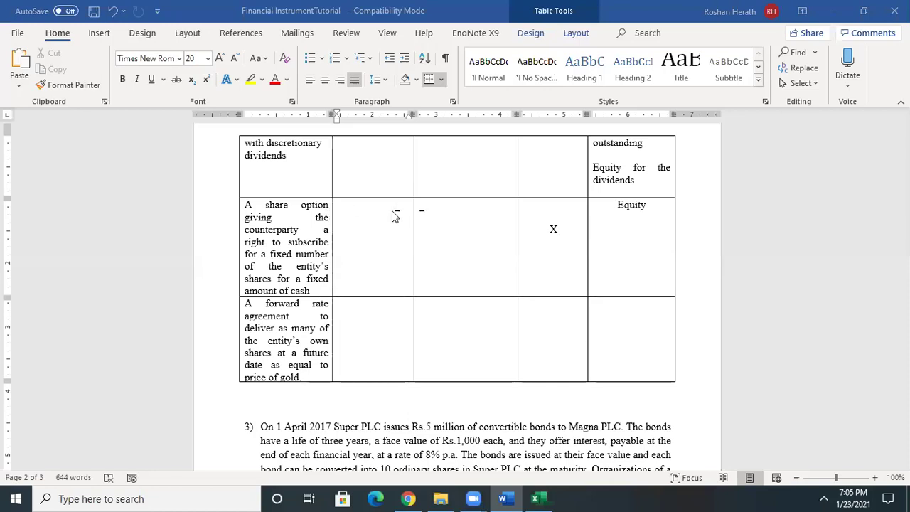
key(ctrl+z)
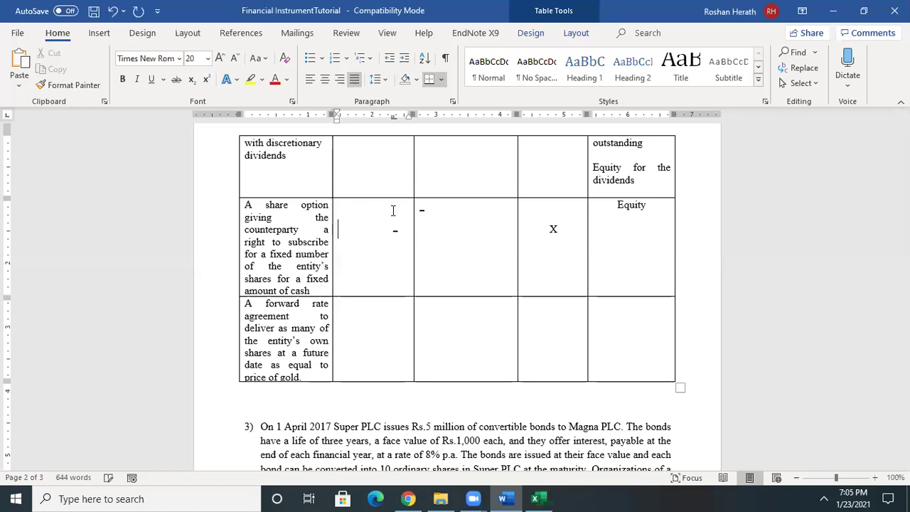
click(420, 208)
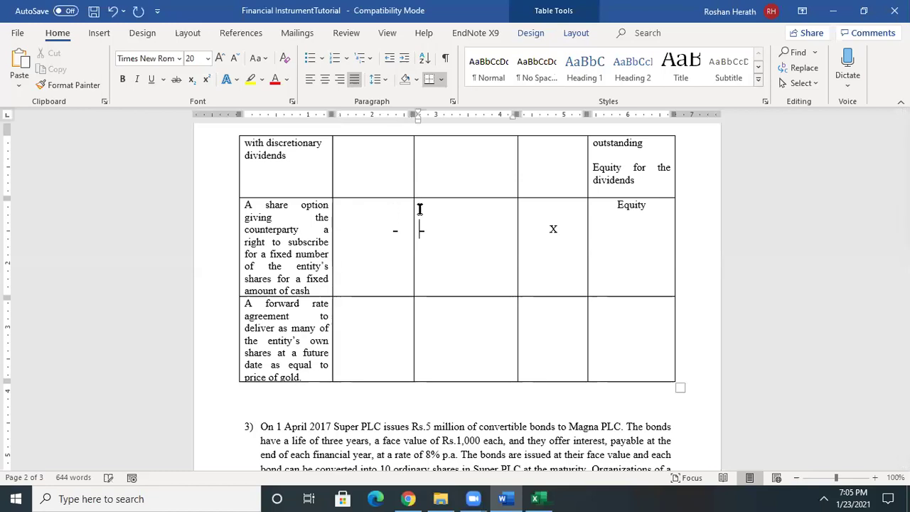
drag(420, 208, 443, 227)
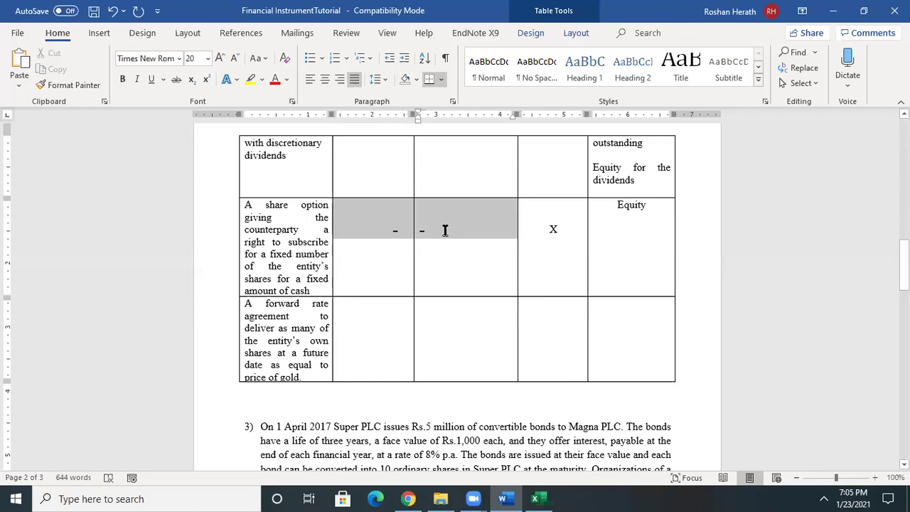
click(326, 81)
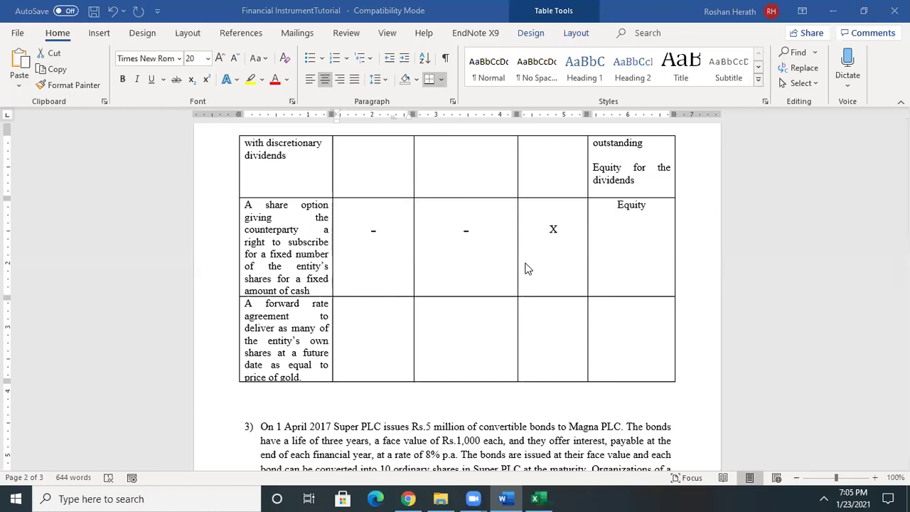
click(369, 245)
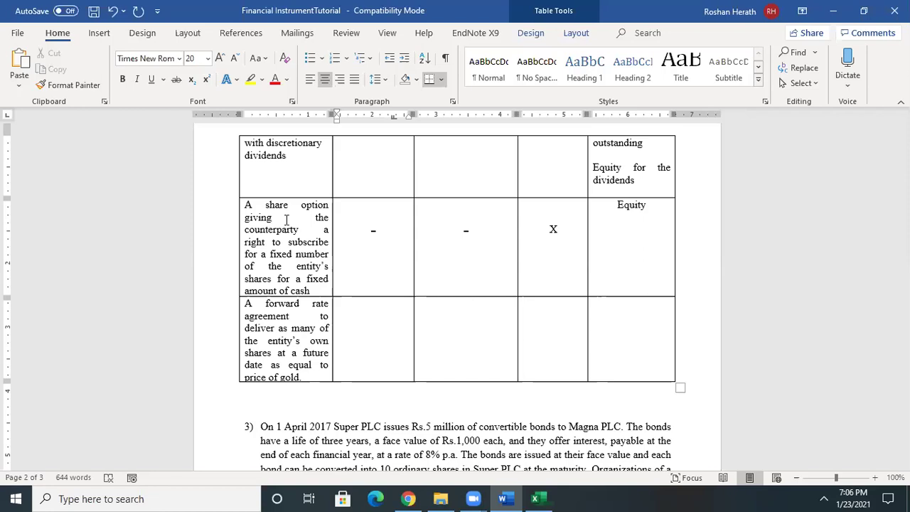
Switch to the Excel answers workbook and enter "A PLC" in D42 and "B PLC" in H42
click(546, 497)
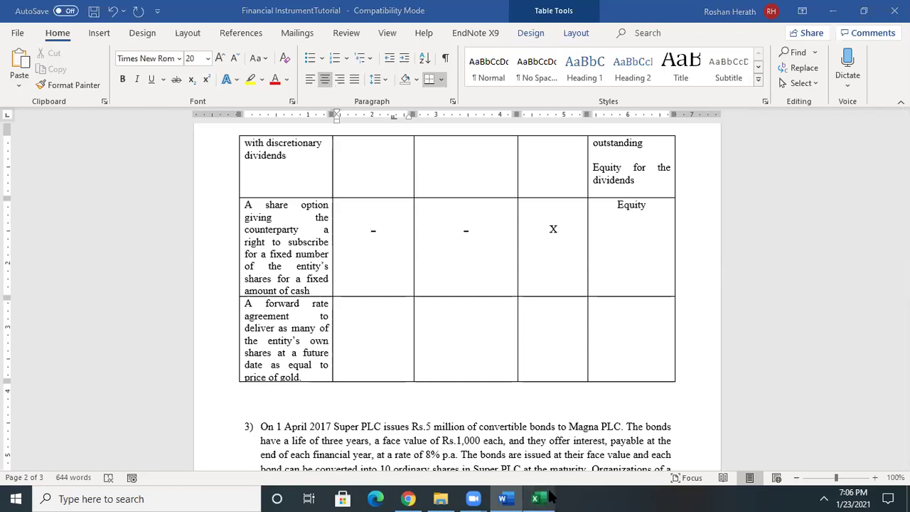
scroll(144, 303, down, 5)
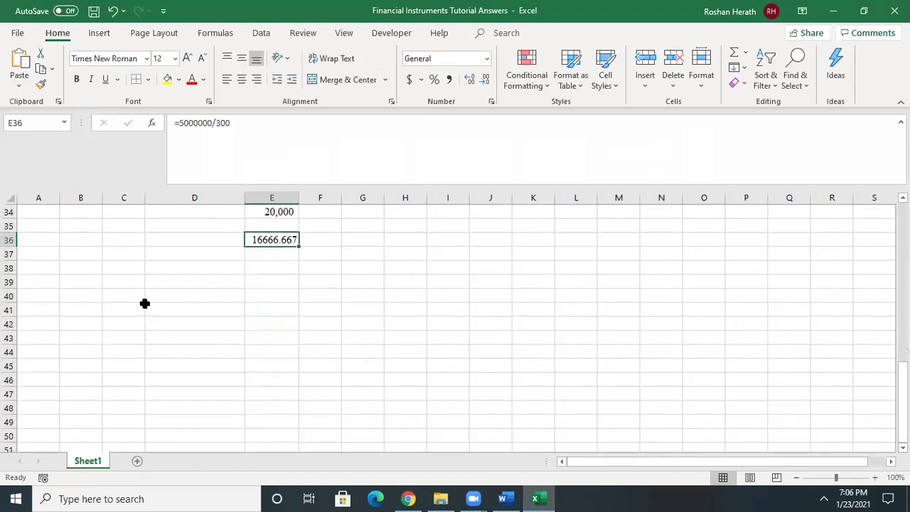
click(194, 317)
text(A PLC)
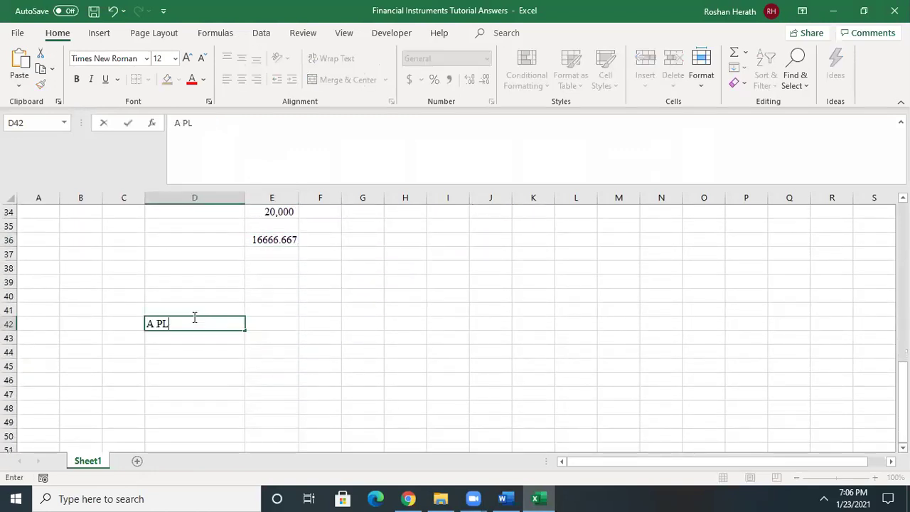
click(392, 325)
text(B)
key(BackSpace)
text(B PLC)
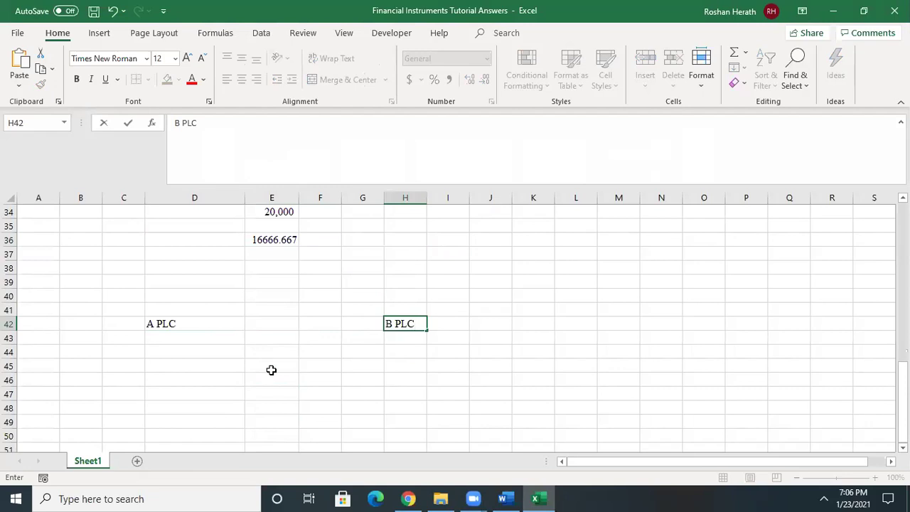
click(333, 368)
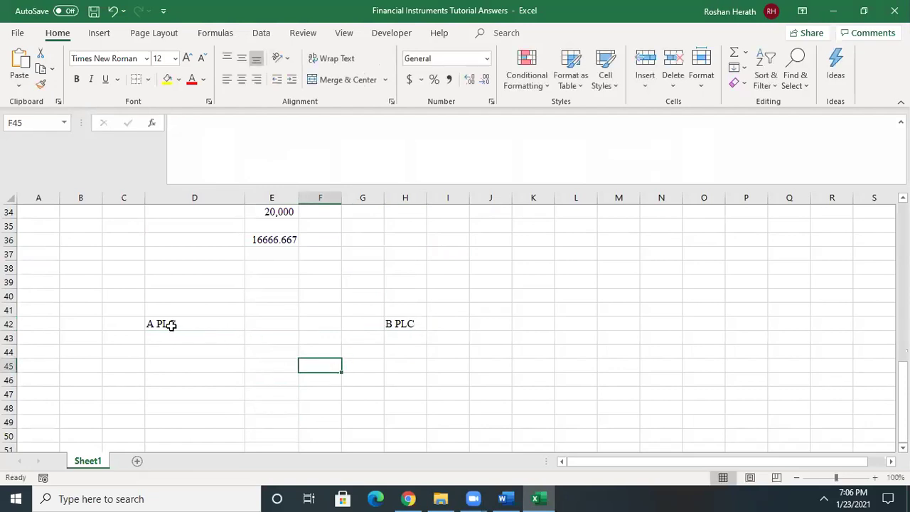
click(313, 325)
click(288, 328)
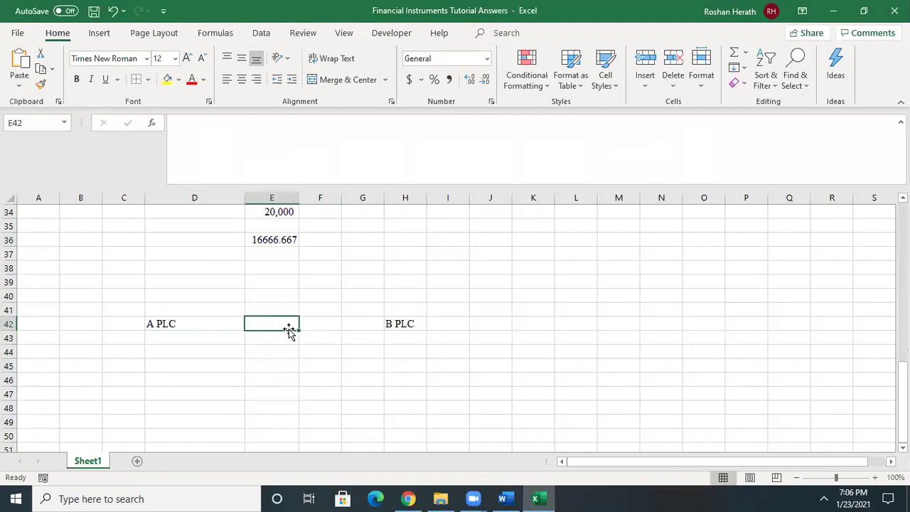
key(alt)
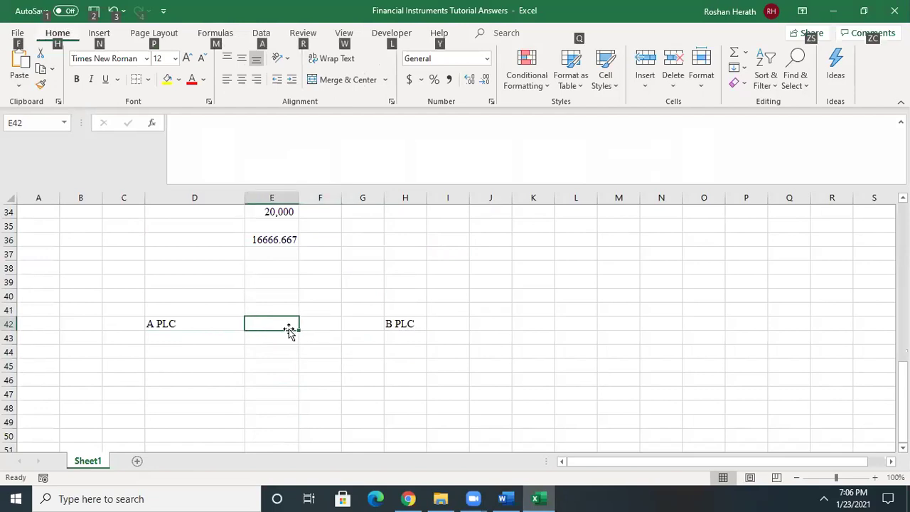
text(3)
key(BackSpace)
key(Return)
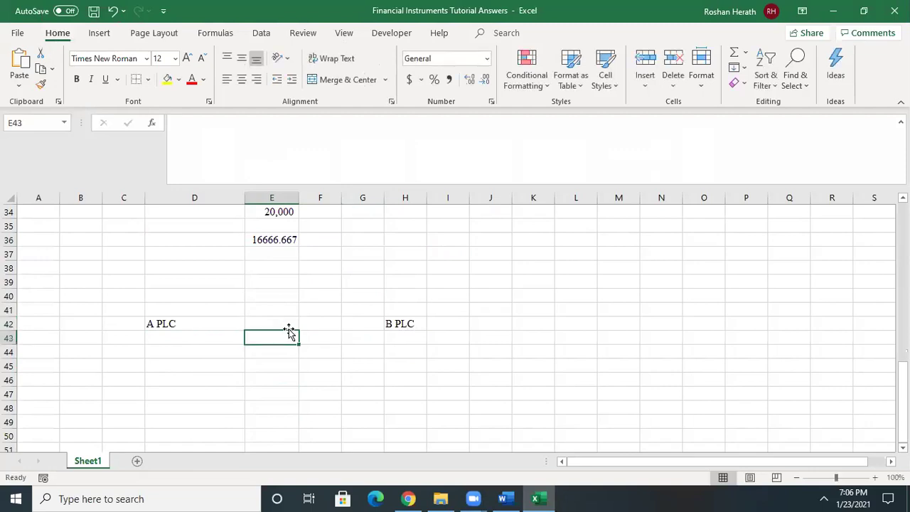
Enter the date 23/01/2021 in E42 and the text "Rs.10,000 at Rs.50 each" in E44
click(275, 322)
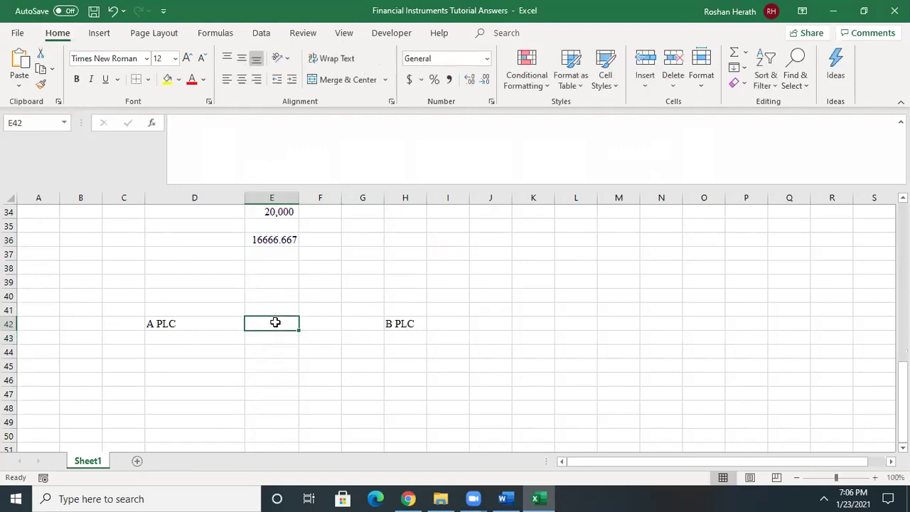
text(23/01/2021)
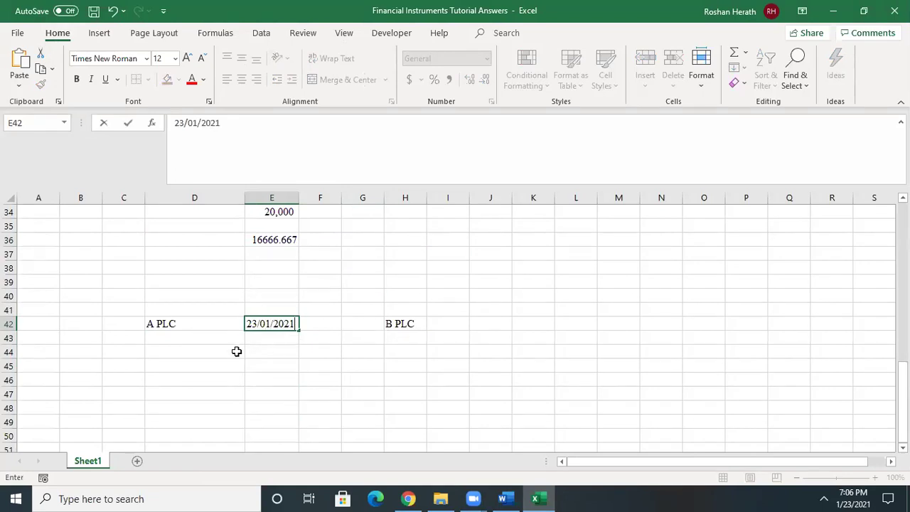
click(280, 350)
text(Rs.10,000 in)
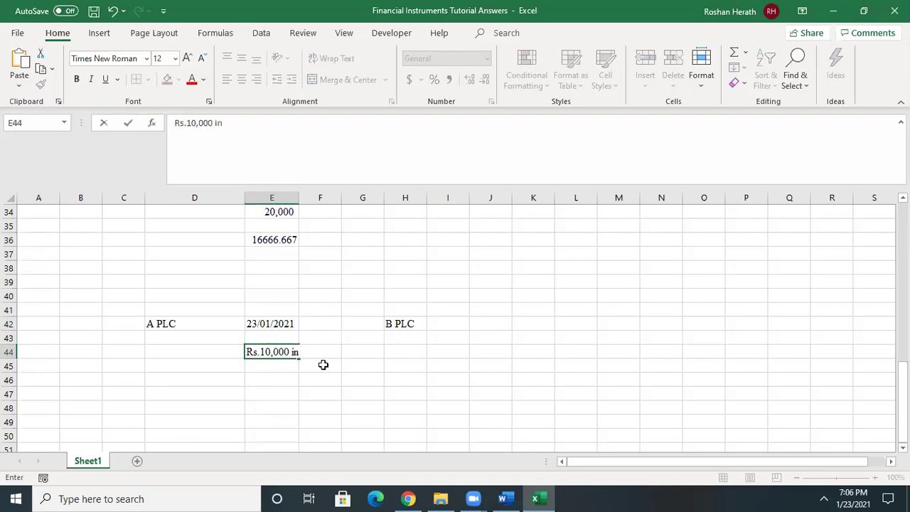
key(BackSpace)
key(BackSpace)
text(at Rs.50 each)
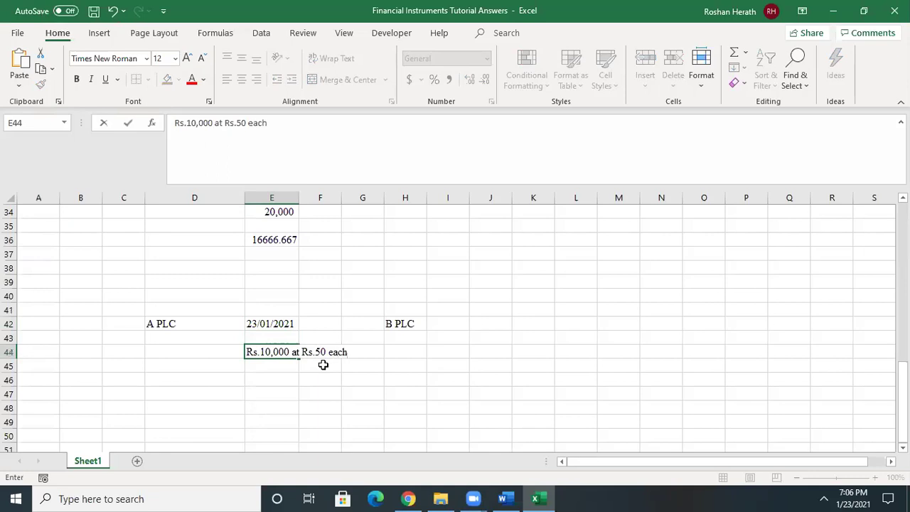
Reword the option terms in E44 to read "10,000 shares at Rs.50 each"
click(261, 352)
key(BackSpace)
key(BackSpace)
key(BackSpace)
click(276, 352)
text(shares)
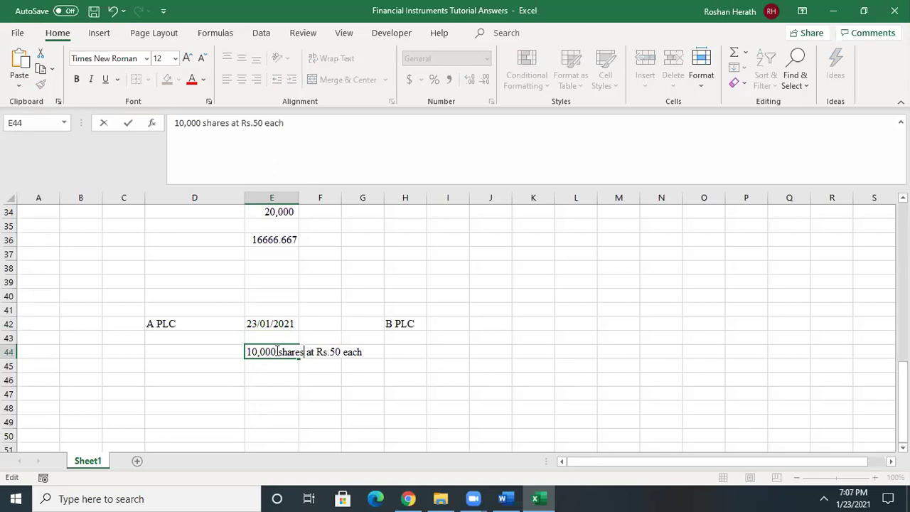
click(268, 390)
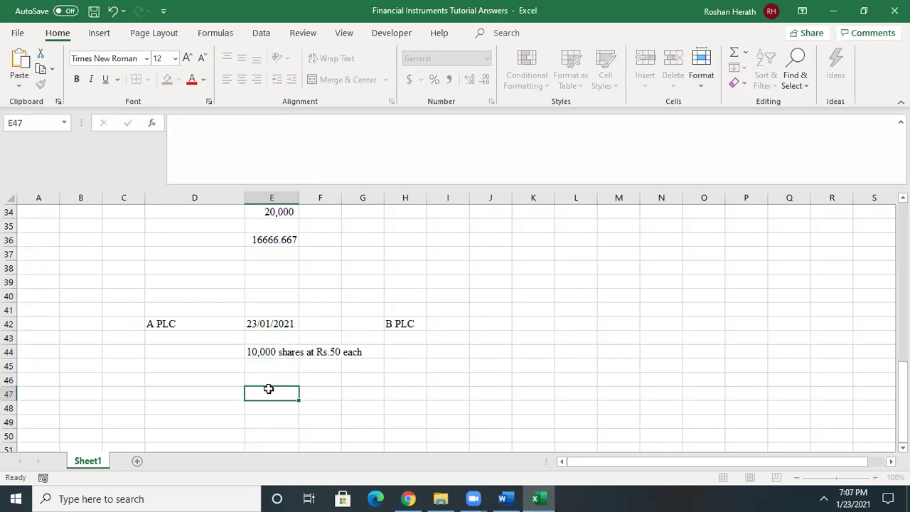
Enter the date 22/04/2021 in E46 and the period "3 months" in E45
click(270, 378)
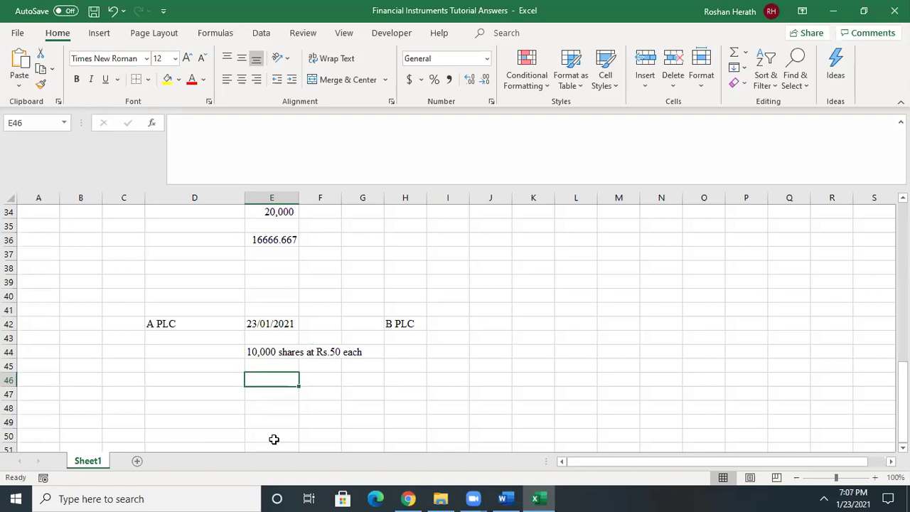
text(22/04/2021)
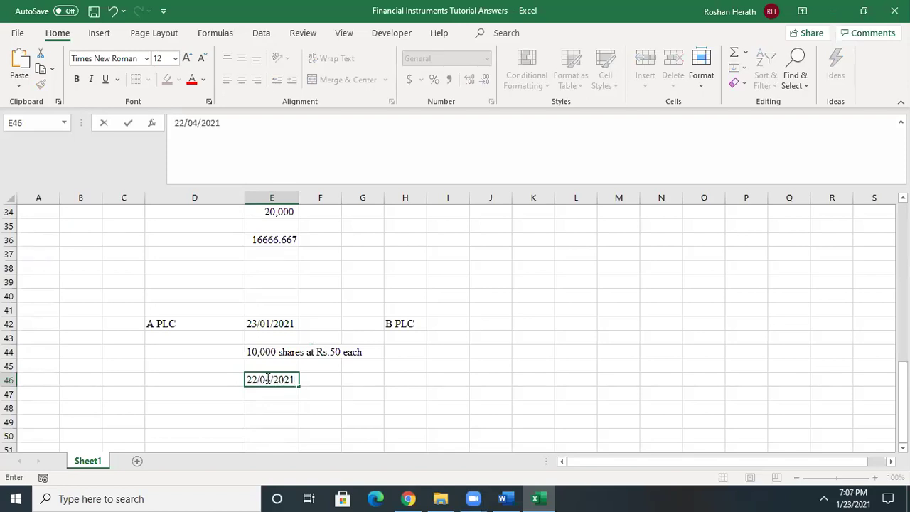
click(264, 363)
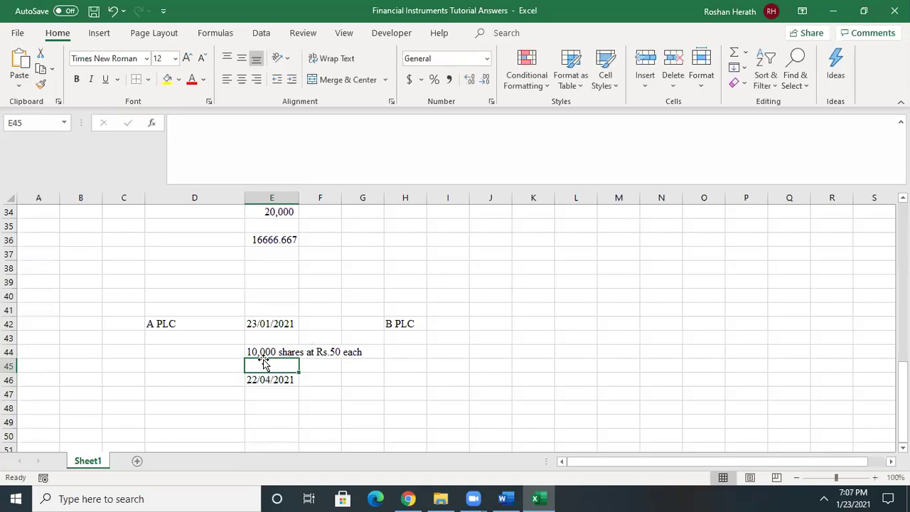
text(3 months)
click(403, 392)
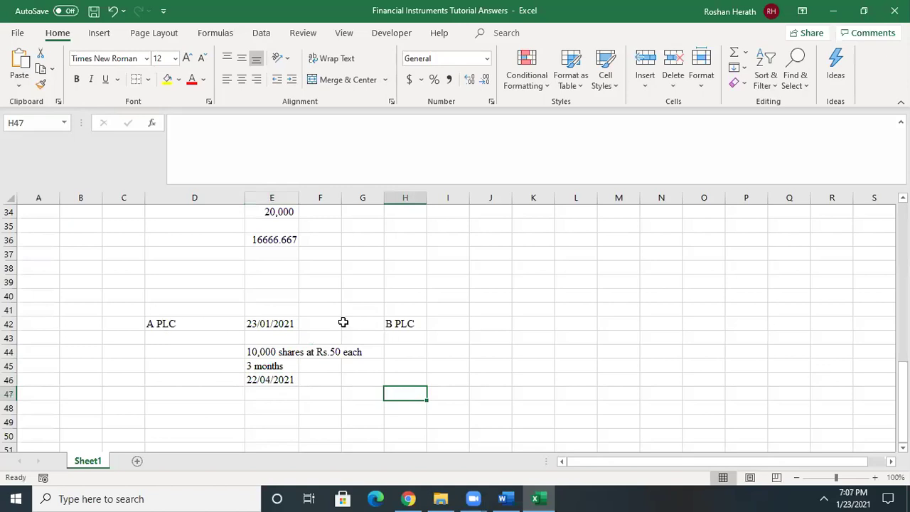
click(165, 324)
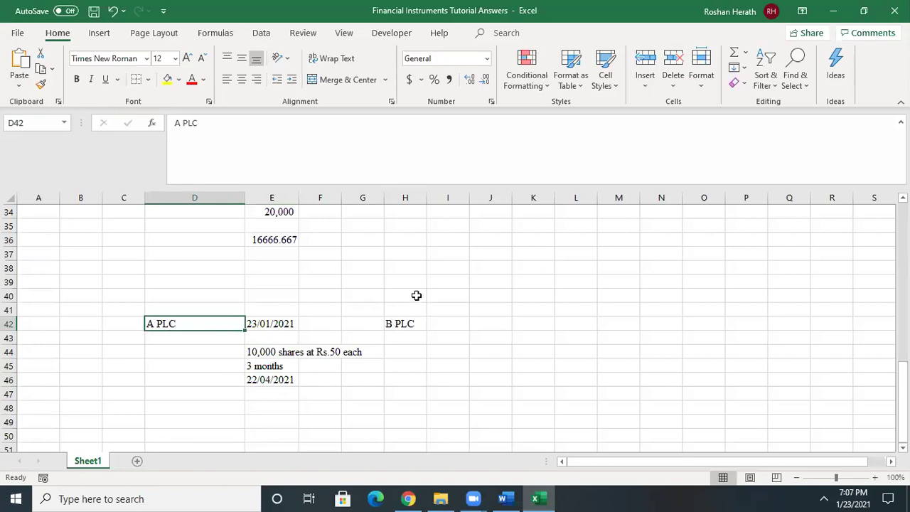
click(407, 323)
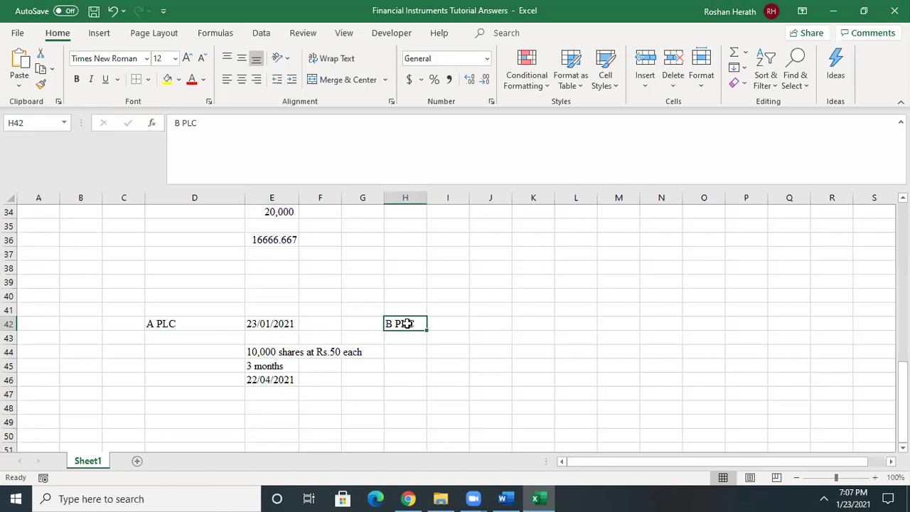
click(342, 310)
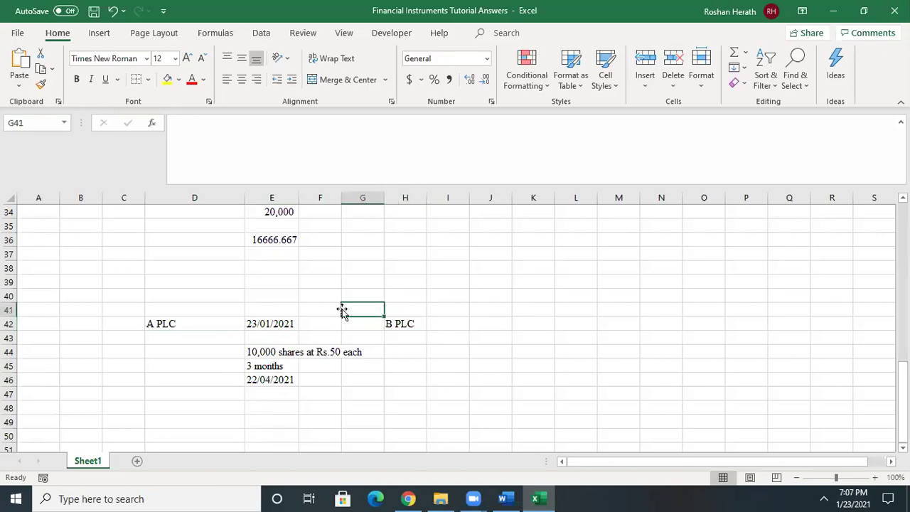
Enter the option price "Rs.5 per shares" in G48
click(343, 405)
text(Rs.5)
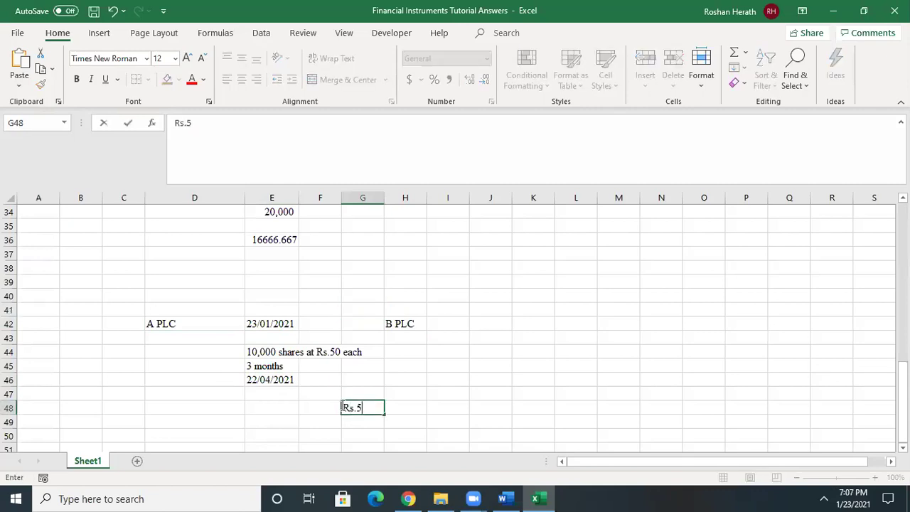
text( per shares)
click(275, 407)
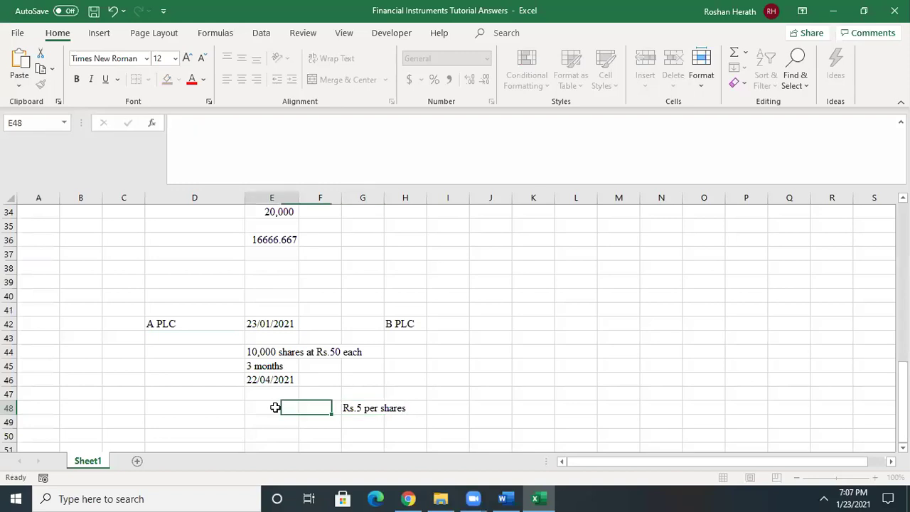
Calculate the total option price in D48 with =10000*5, and switch back to the Word tutorial document
click(166, 405)
text(=10000*5)
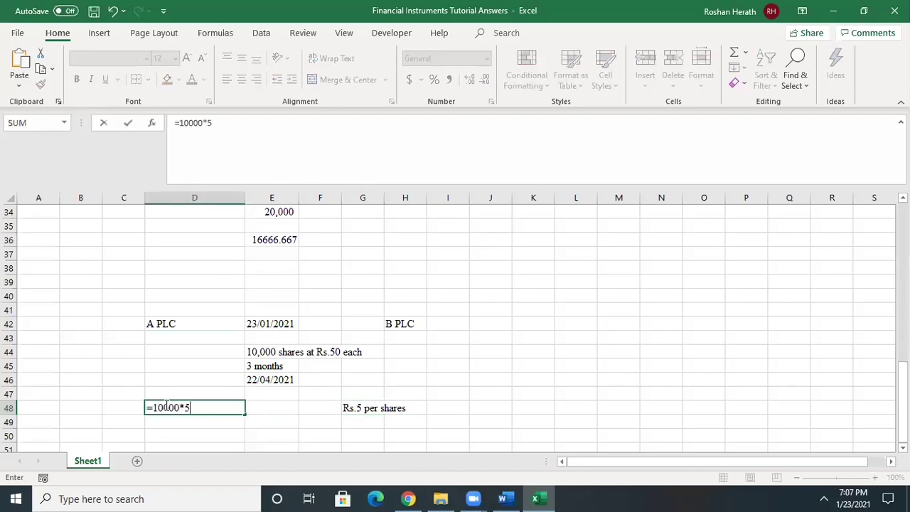
key(Return)
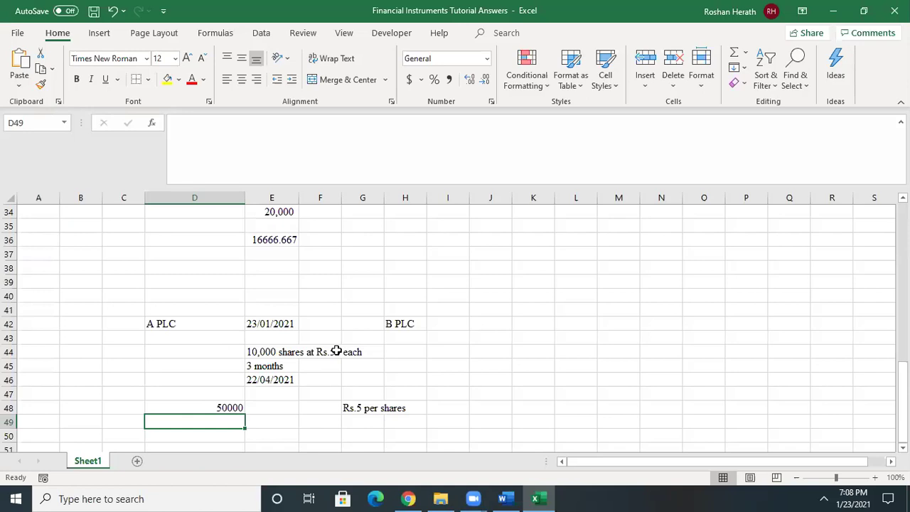
click(503, 498)
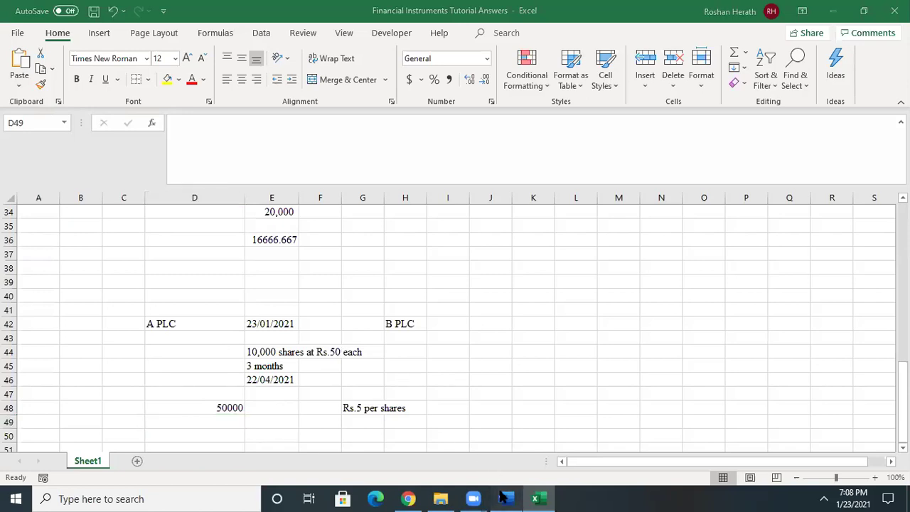
Switch to the Excel workbook and enter the amount Rs.2,000,000 in F40 above the share option example
click(554, 230)
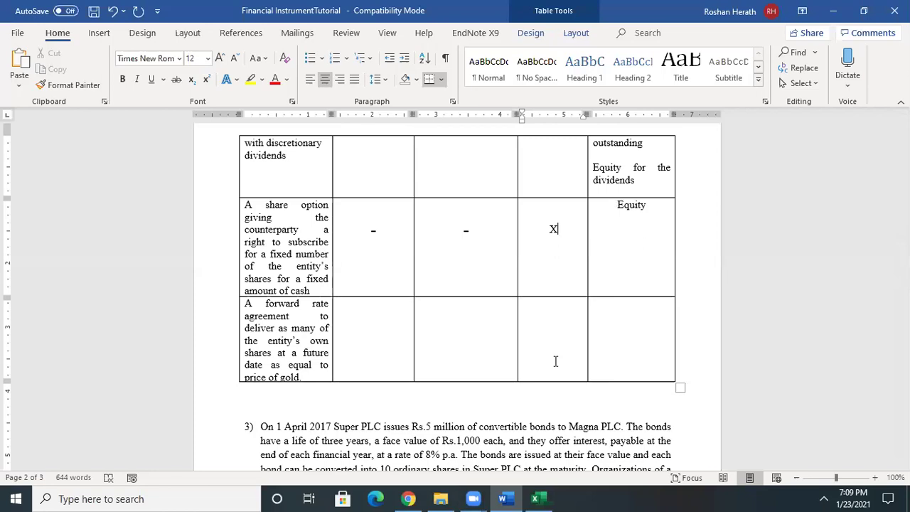
click(534, 498)
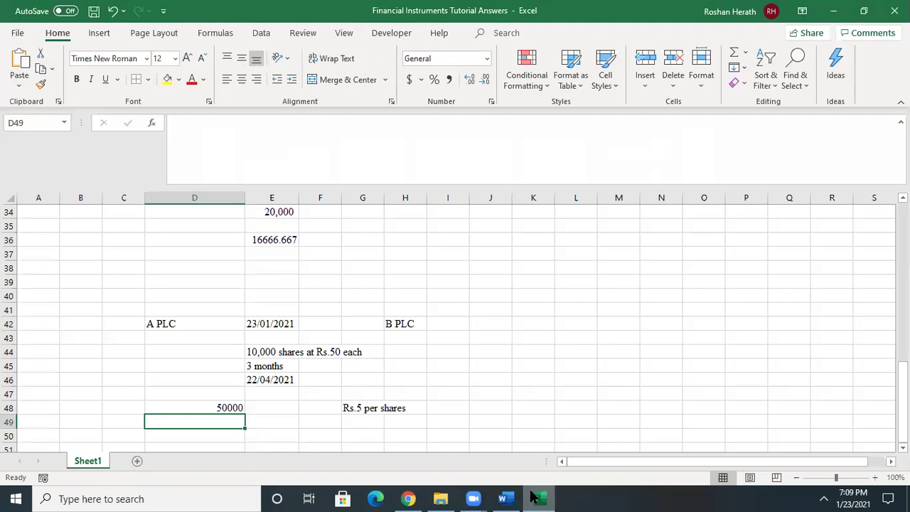
click(309, 295)
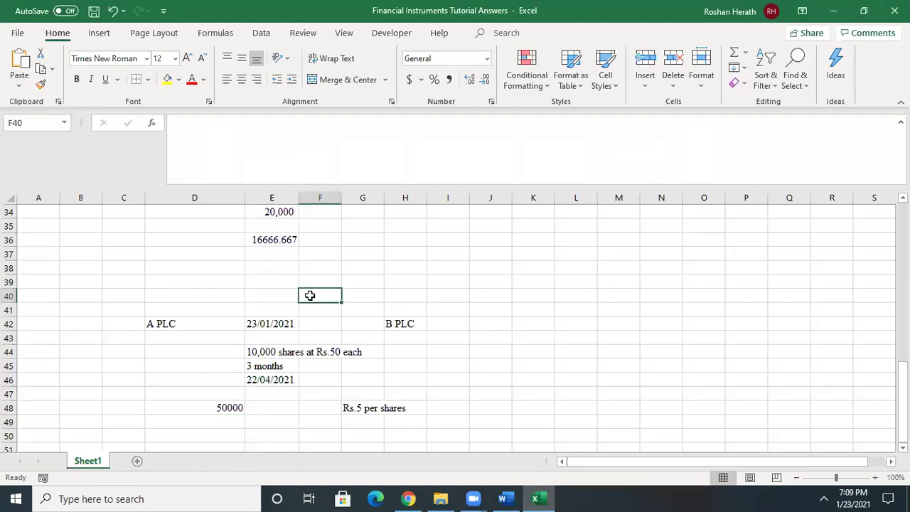
text(Rs)
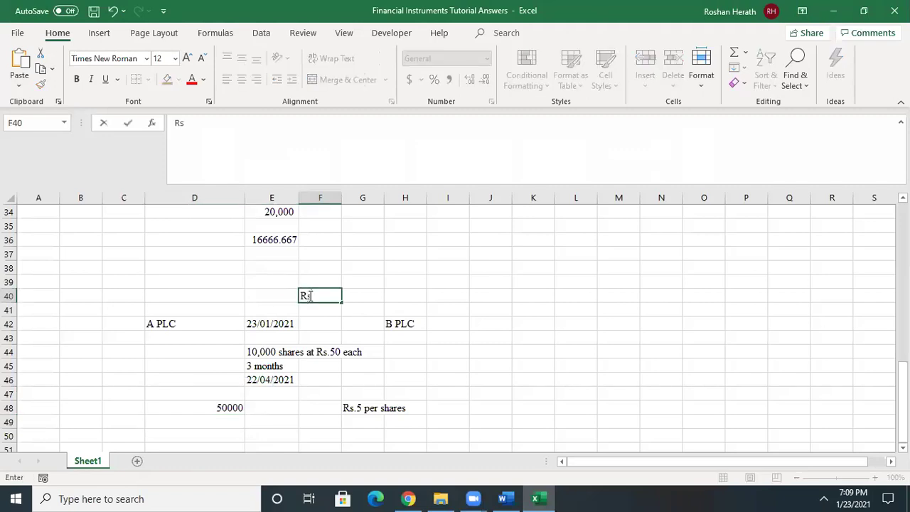
text(.2,000,000)
click(492, 324)
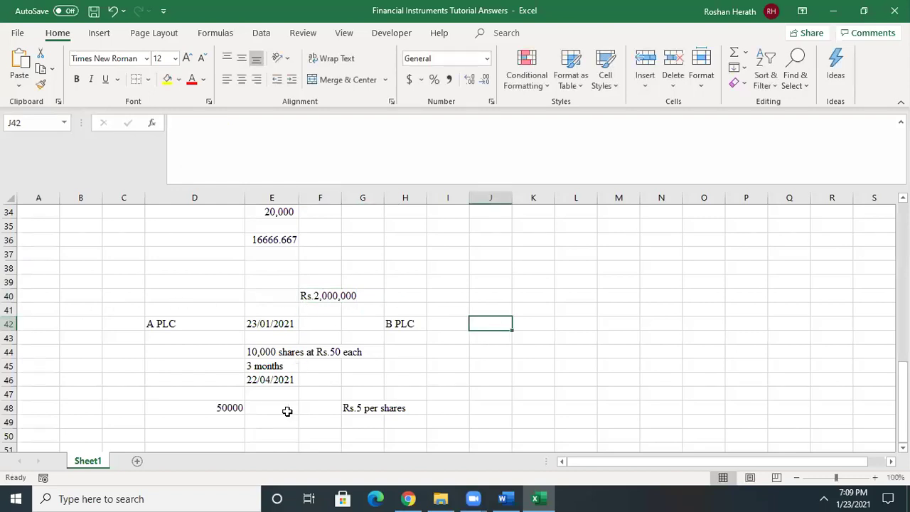
Enter 50000 in D39 above A PLC and label it "Obligation" in D38
click(329, 296)
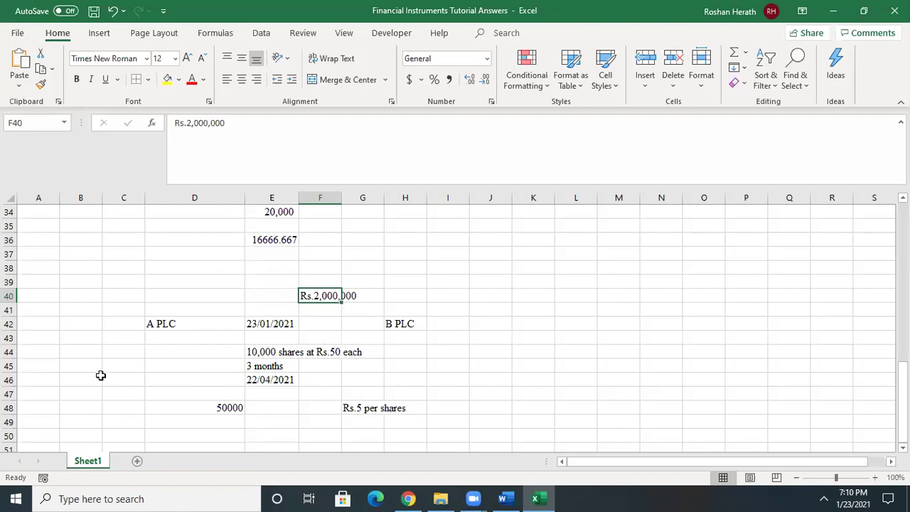
click(161, 324)
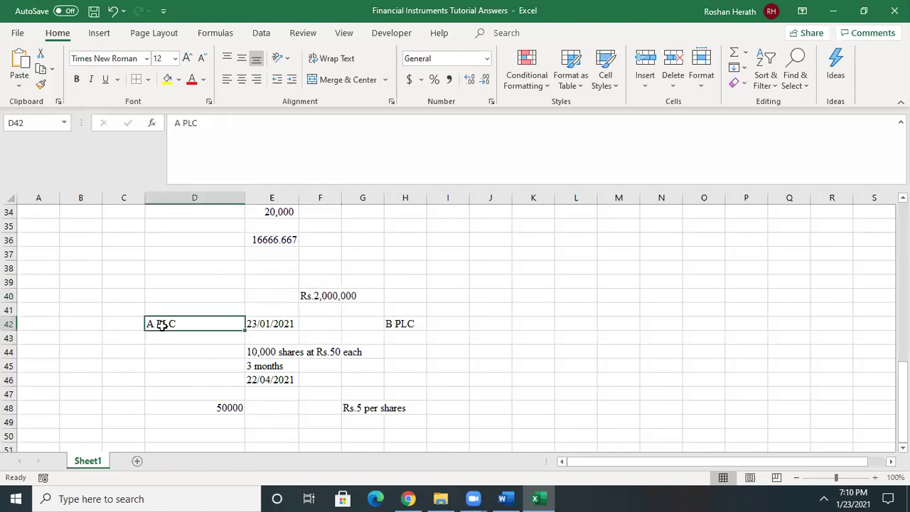
click(191, 283)
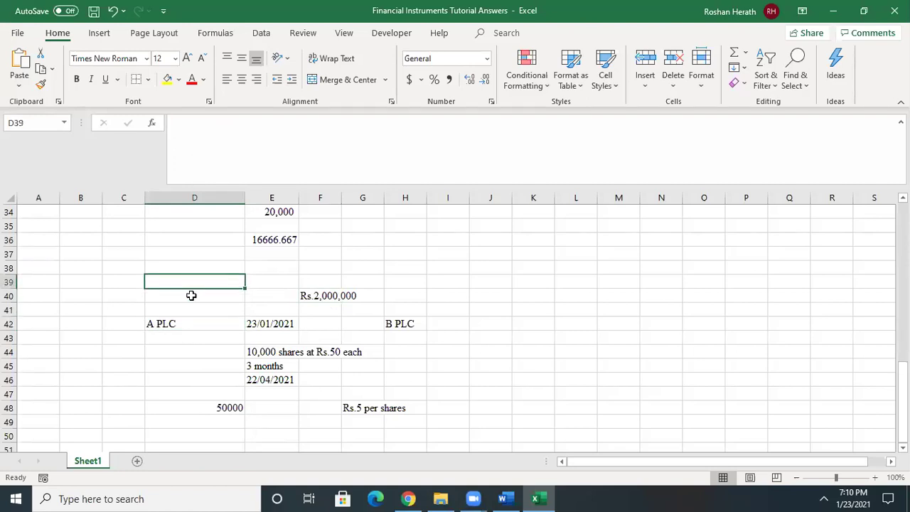
text(50000)
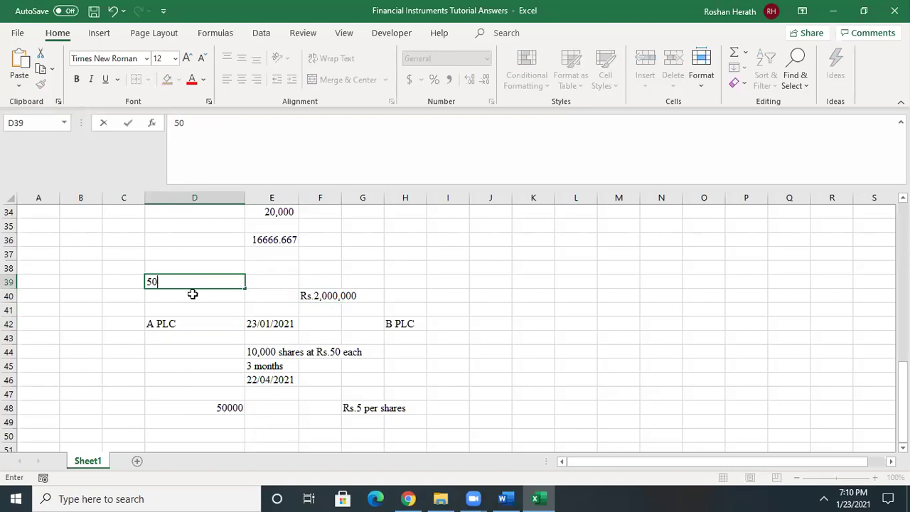
click(171, 266)
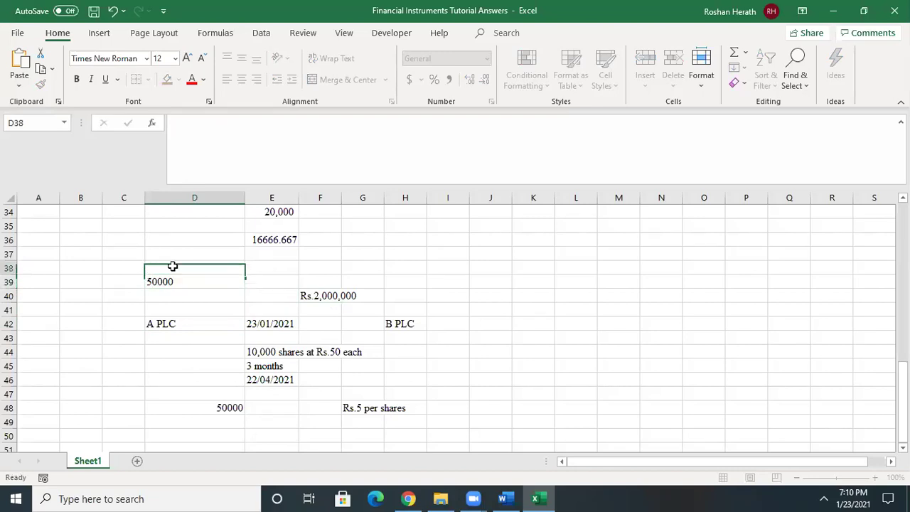
text(Ob)
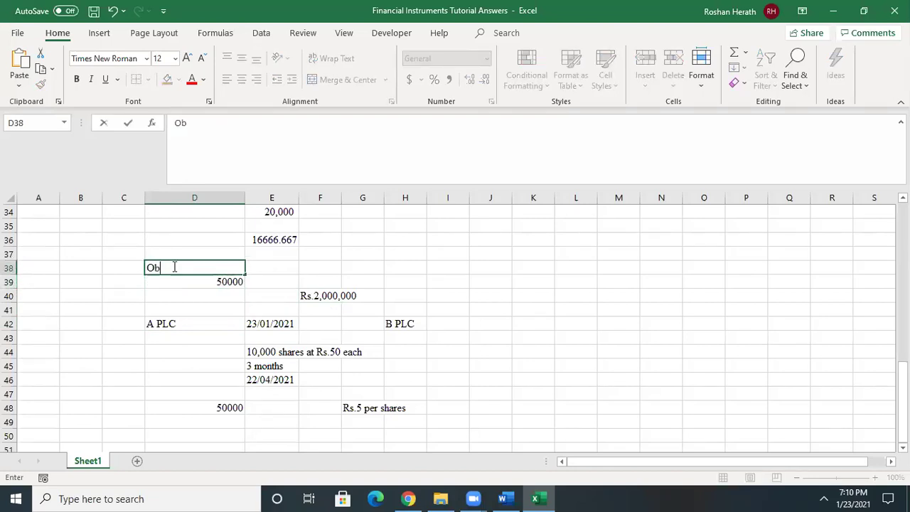
text(ligation)
click(539, 321)
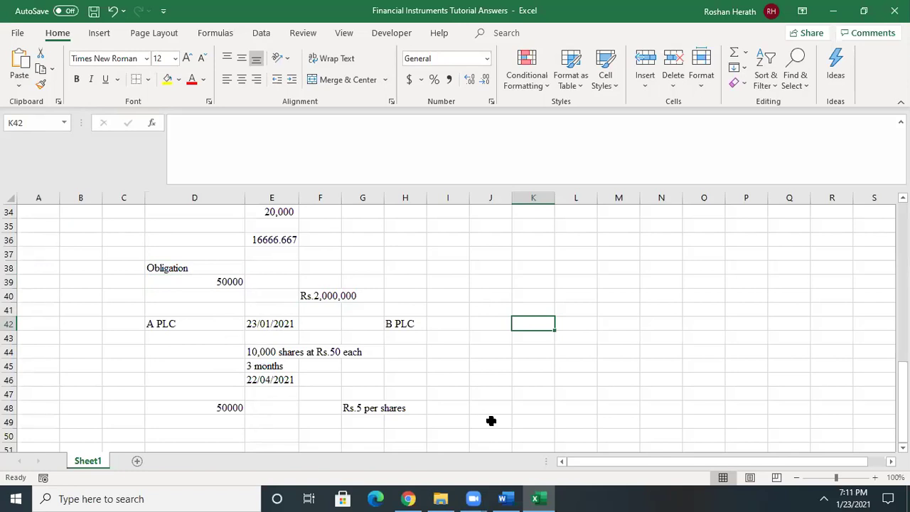
Compare the fixed-number-of-shares settlement criterion in the Word question 2 table with the share option terms and amounts in the Excel example
click(502, 498)
drag(903, 266, 903, 199)
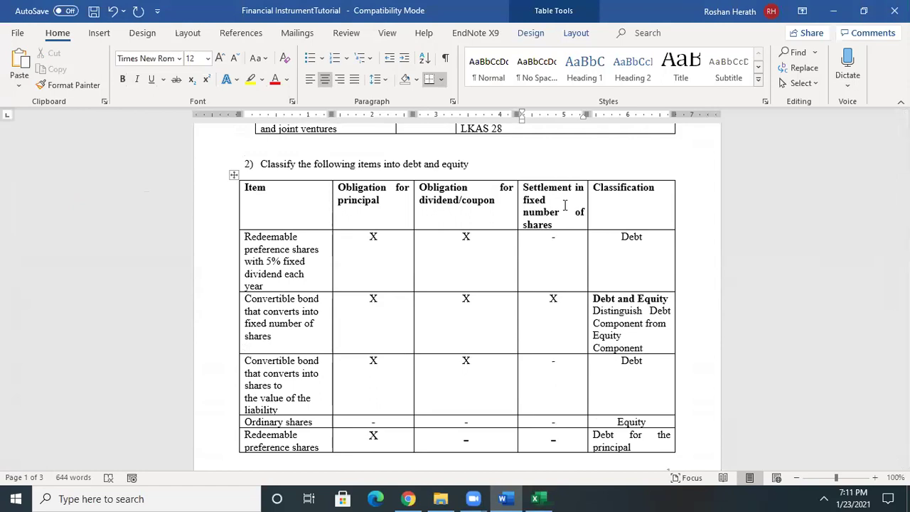
click(565, 206)
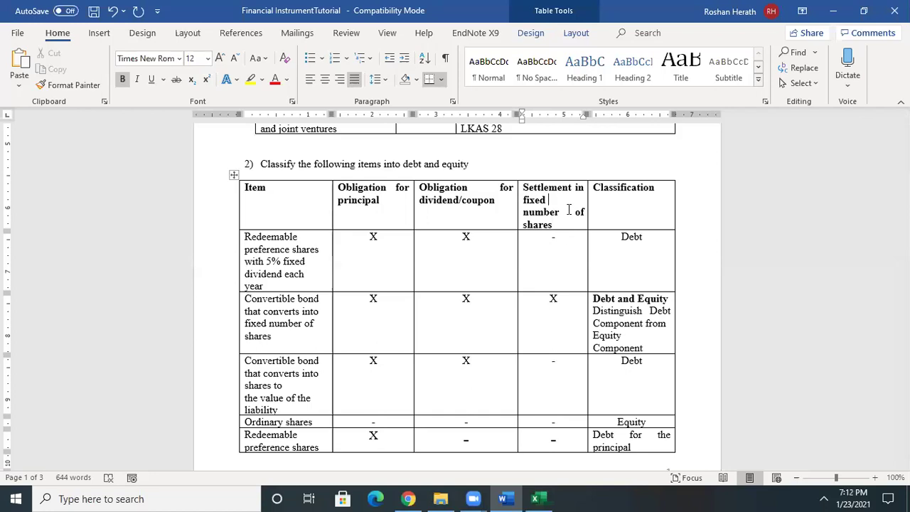
click(534, 498)
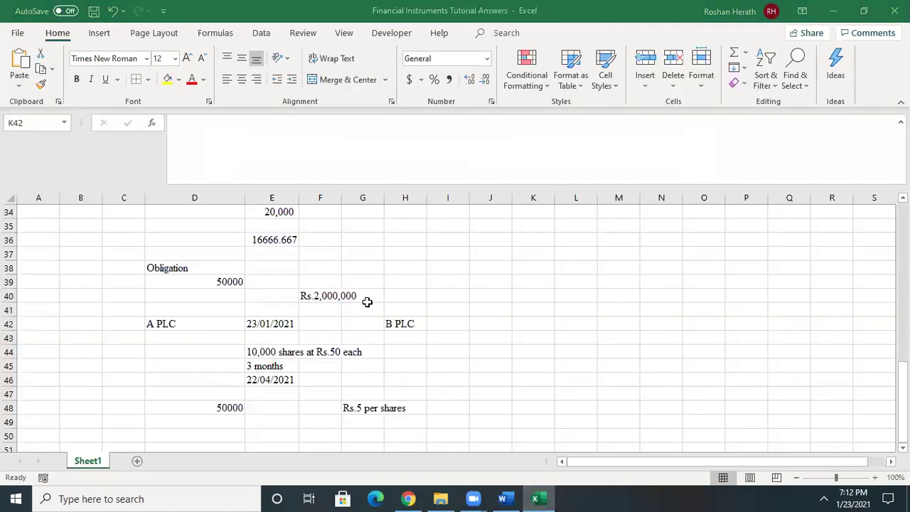
click(333, 296)
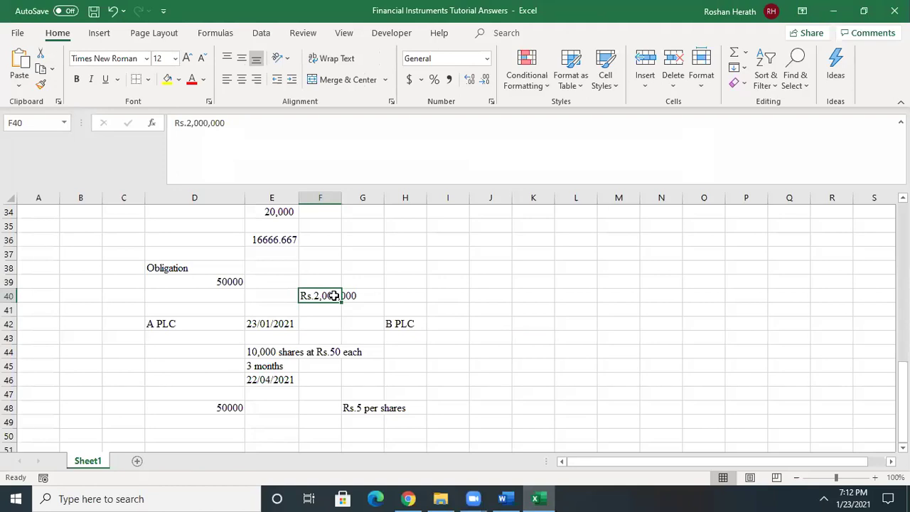
click(270, 351)
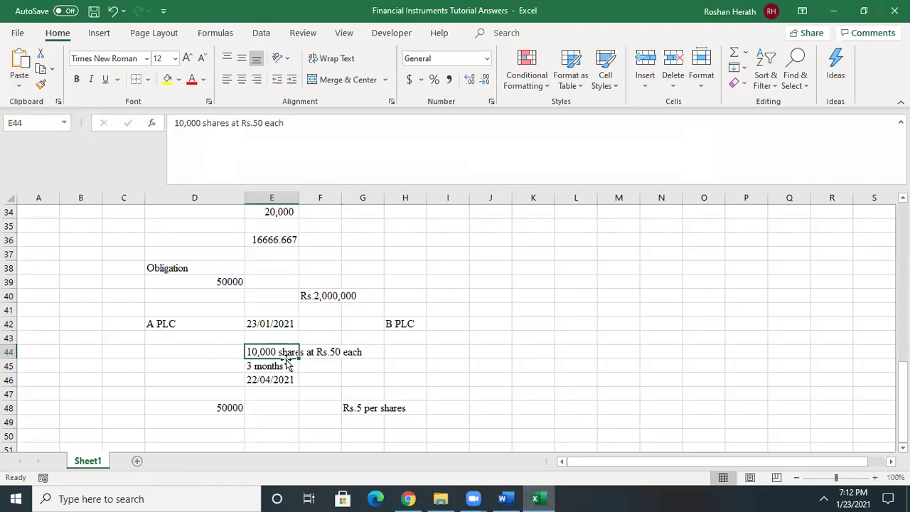
click(345, 336)
click(333, 378)
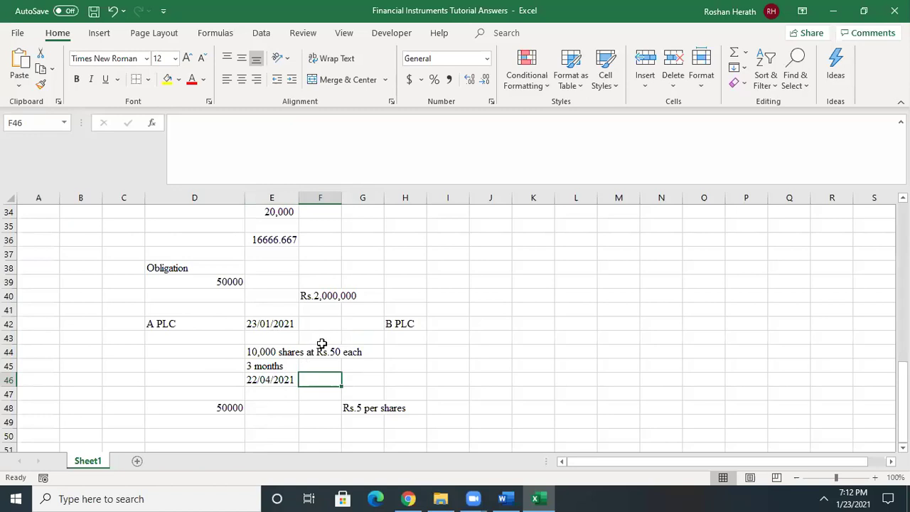
click(405, 324)
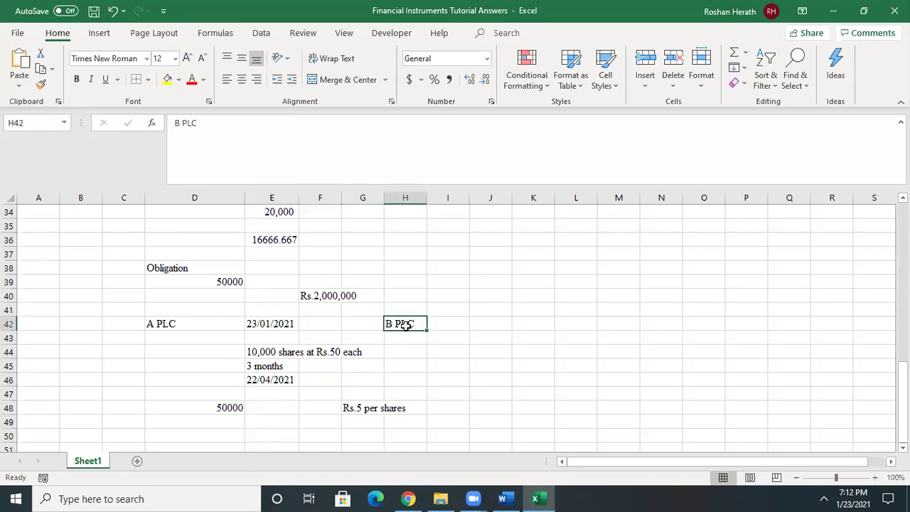
click(317, 355)
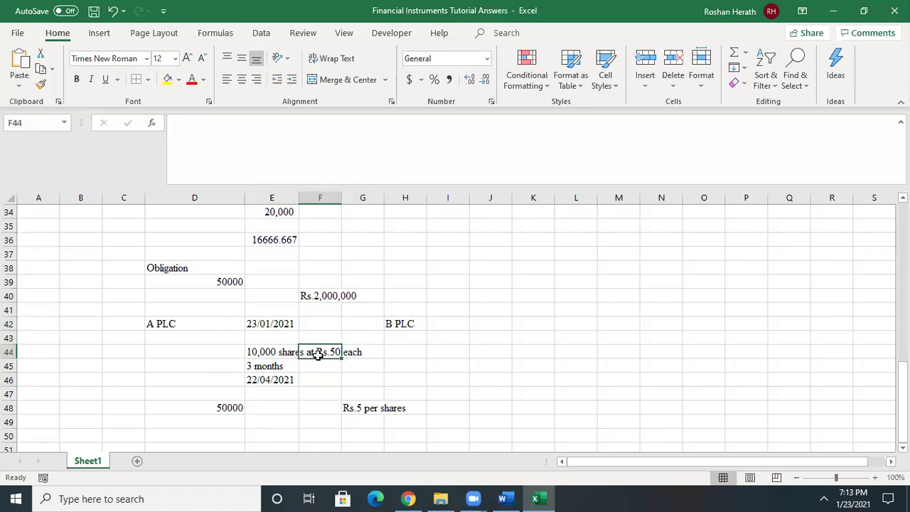
click(275, 350)
click(403, 325)
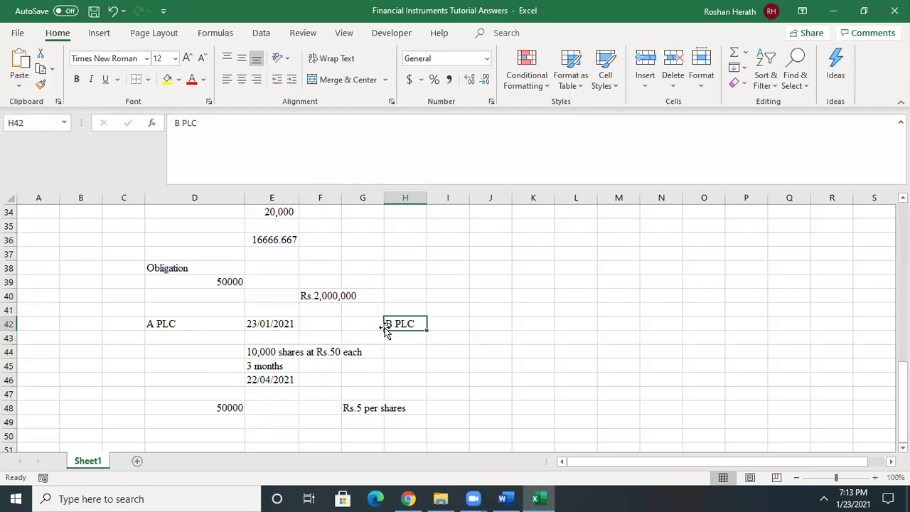
click(217, 408)
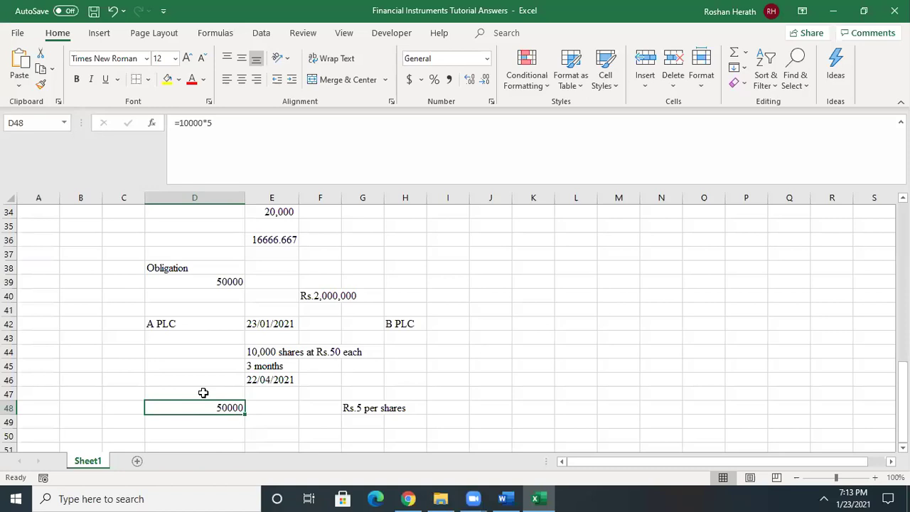
click(260, 355)
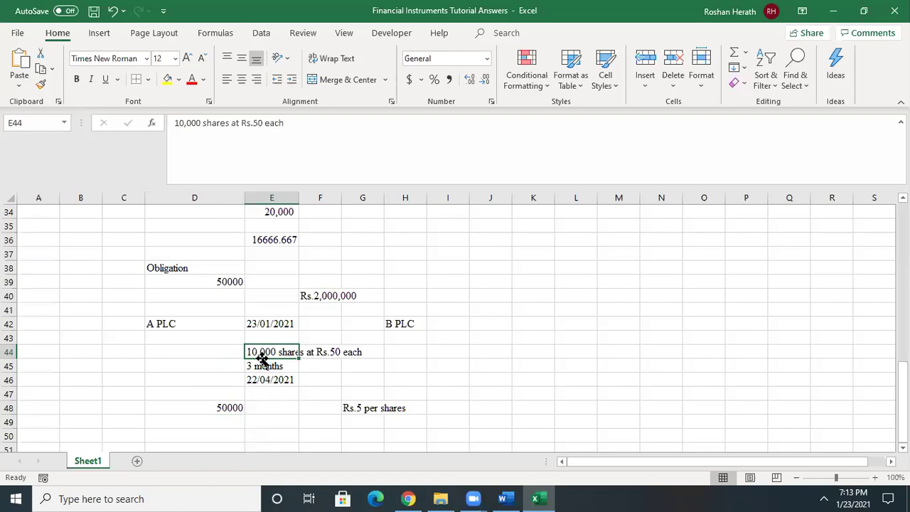
click(313, 294)
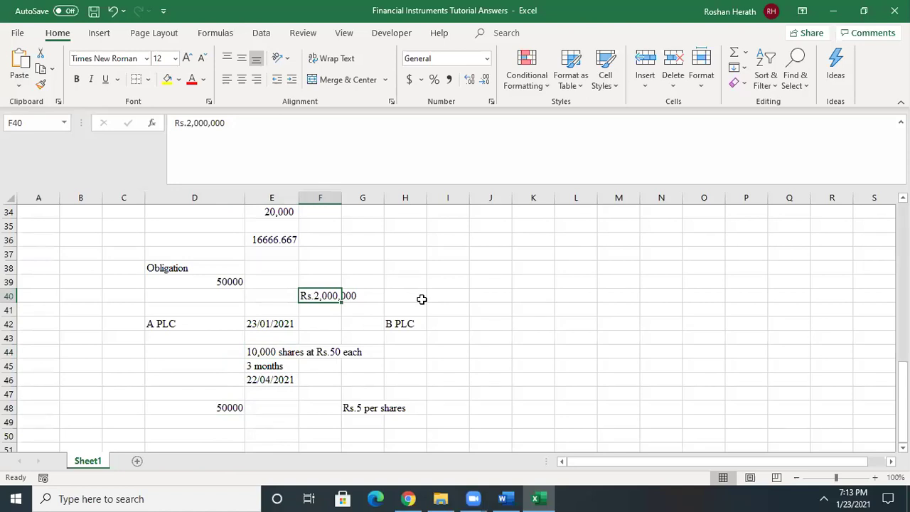
Switch to the Word tutorial and enter centred dashes in the forward rate agreement row's two obligation columns and settlement column
click(503, 497)
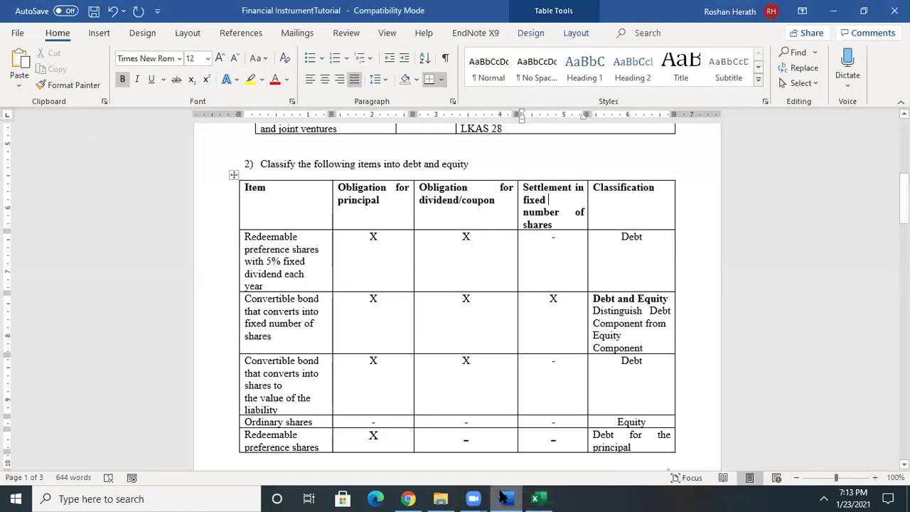
click(903, 200)
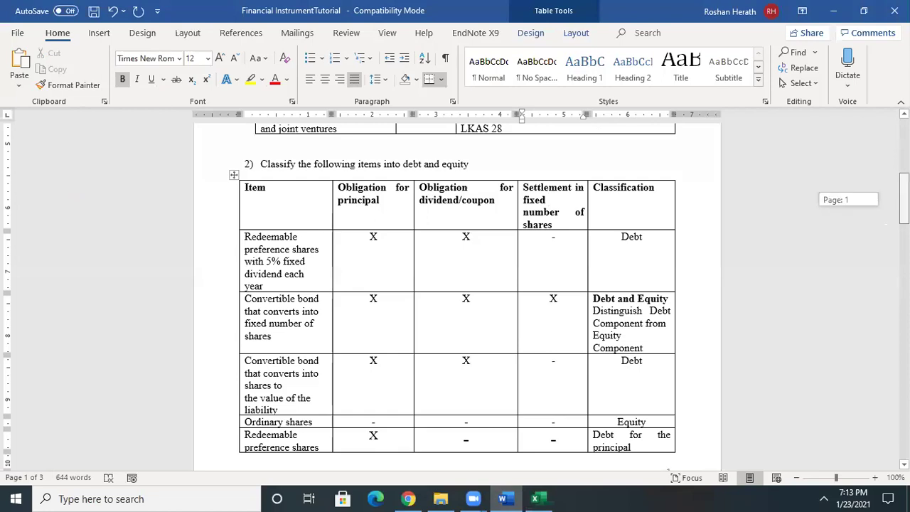
drag(904, 200, 904, 253)
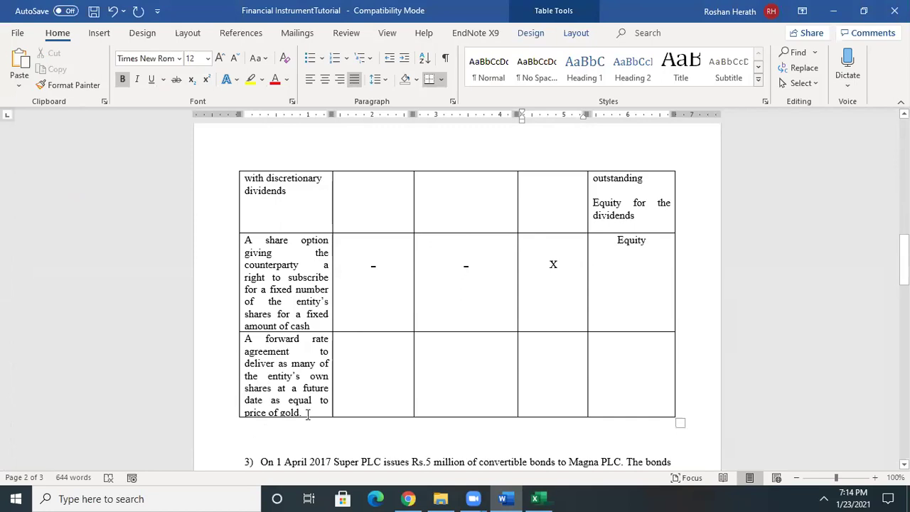
click(388, 346)
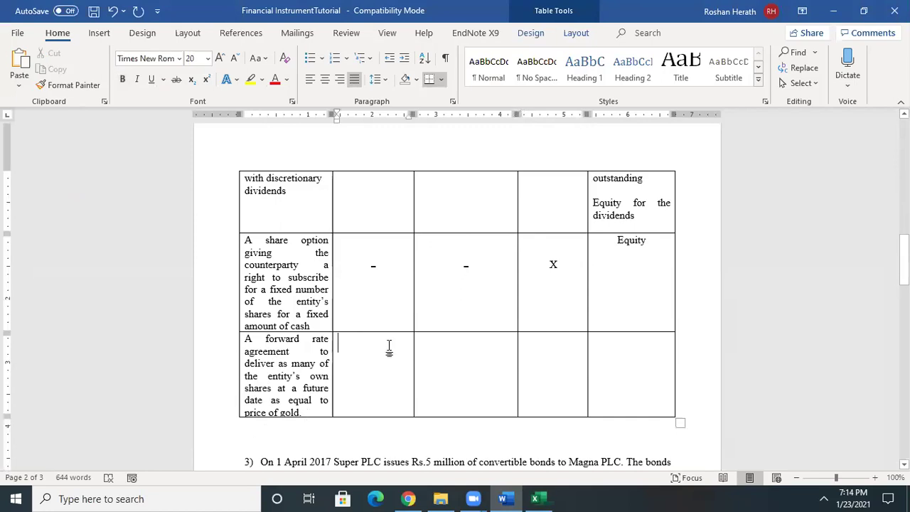
text(-)
click(451, 353)
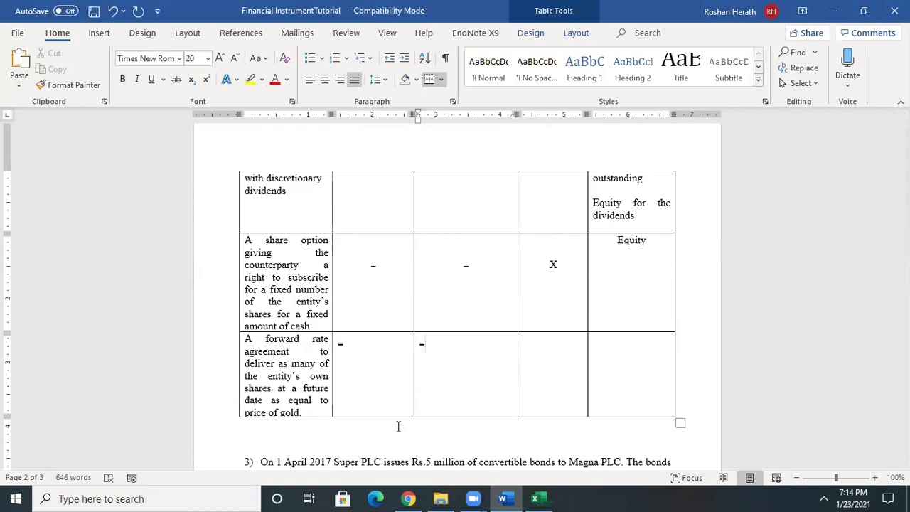
click(548, 353)
text(-)
drag(345, 346, 527, 363)
click(325, 79)
Enter "Debt" as the classification of the forward rate agreement and centre it in the cell
click(617, 348)
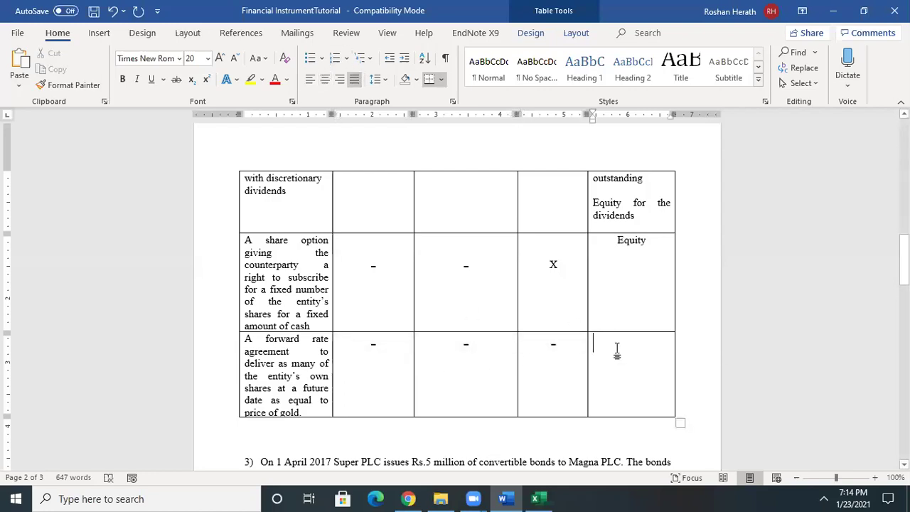
text(Debt)
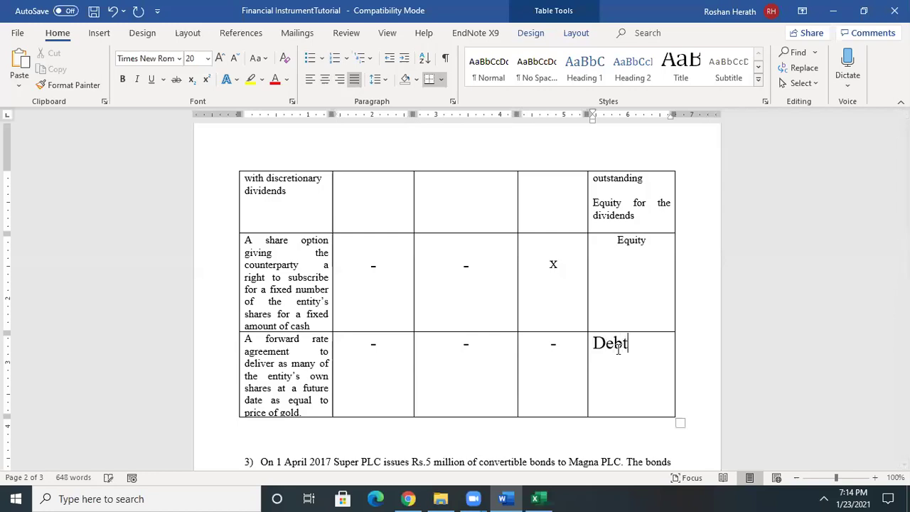
drag(631, 344, 593, 344)
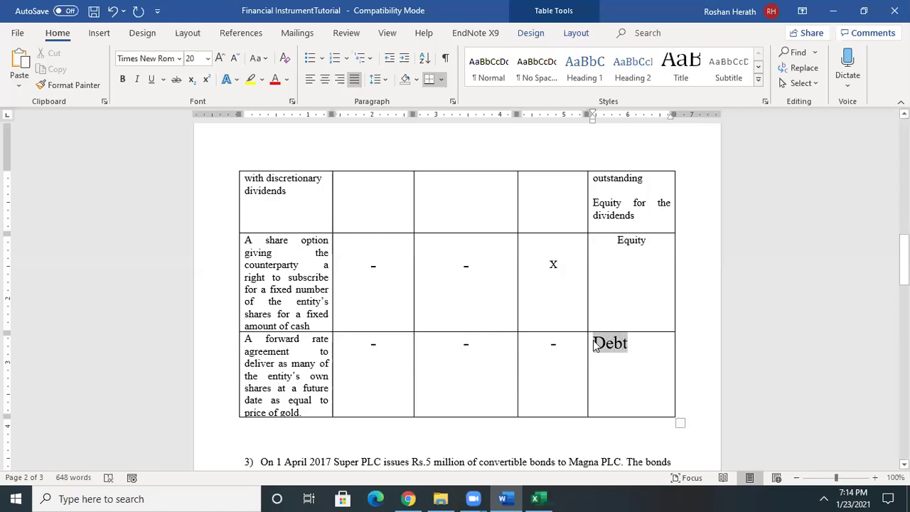
click(324, 78)
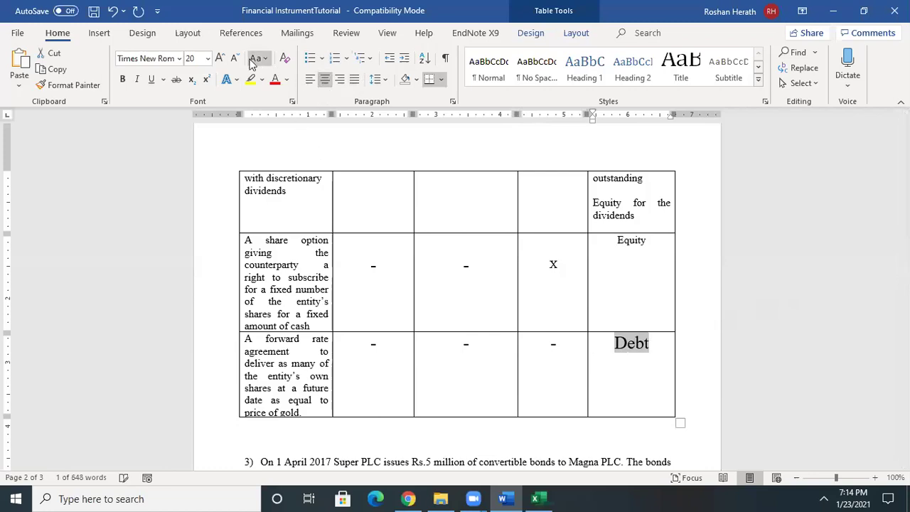
Reduce the font size of "Debt" in the forward rate agreement row to 12
click(233, 58)
click(233, 58)
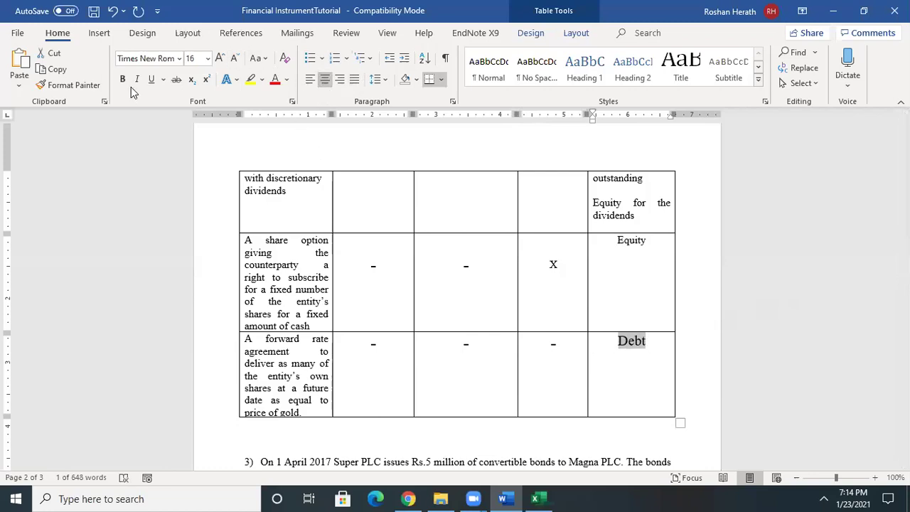
click(233, 58)
click(629, 339)
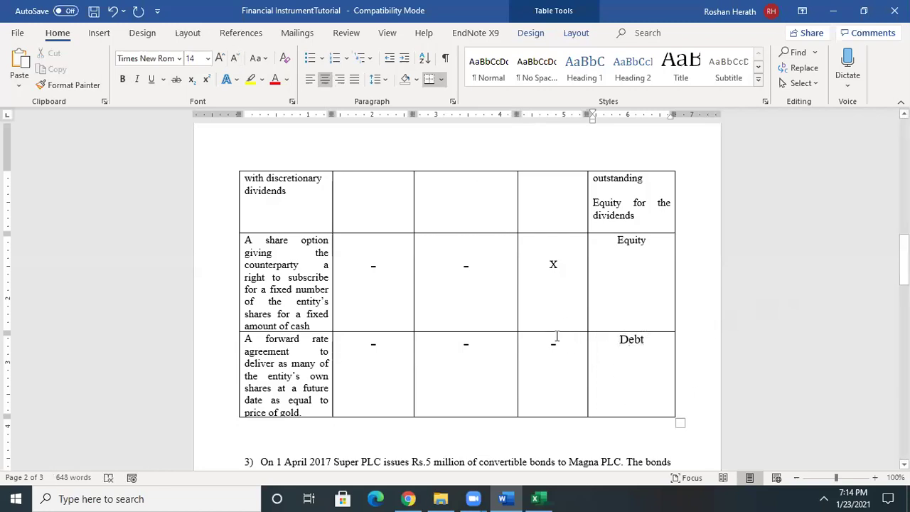
click(659, 341)
drag(619, 339, 646, 340)
click(235, 58)
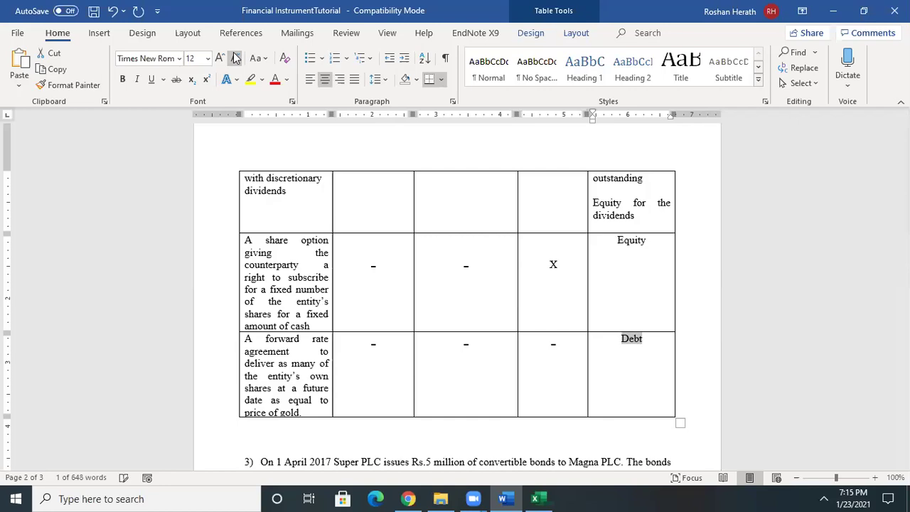
click(622, 371)
Go to question 3 on Super PLC's convertible bonds and read its requirements
drag(904, 263, 903, 294)
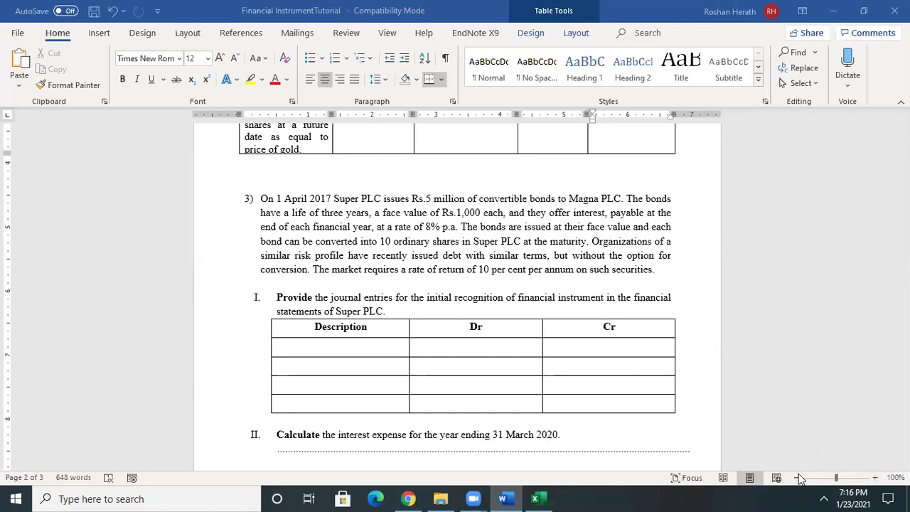
mouse_move(841, 495)
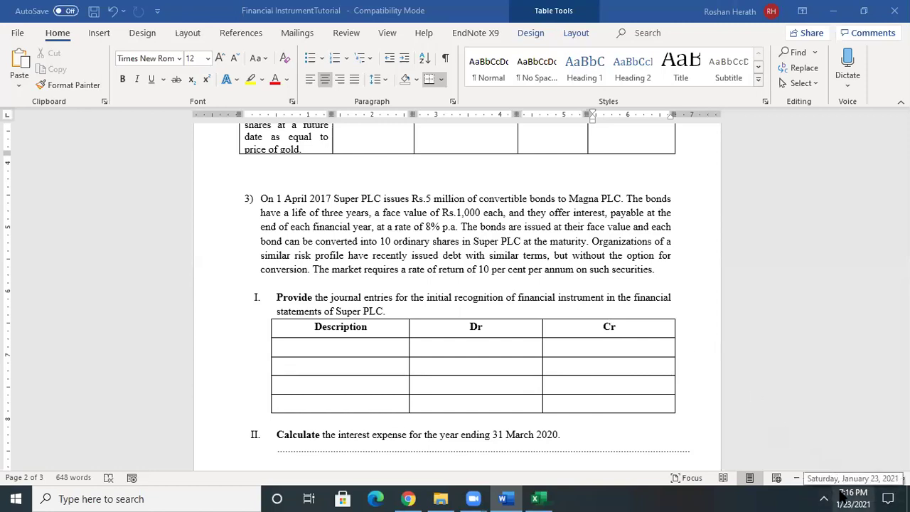